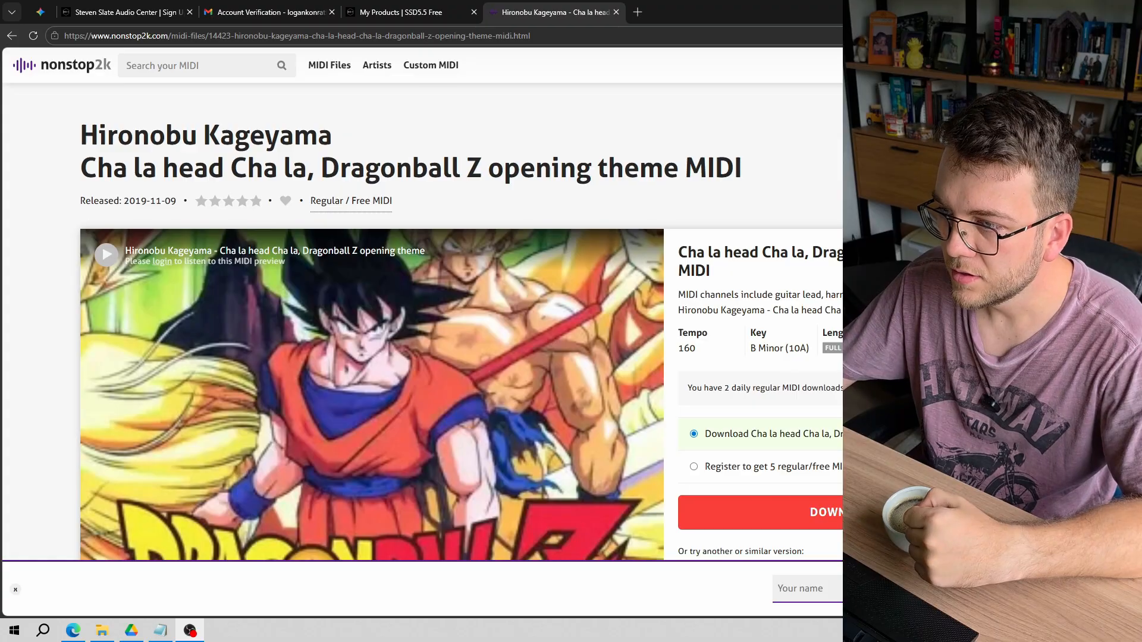
Look over the nonstop2k download page for the Cha la head Cha la, Dragonball Z opening theme MIDI
scroll(764, 331, down, 1)
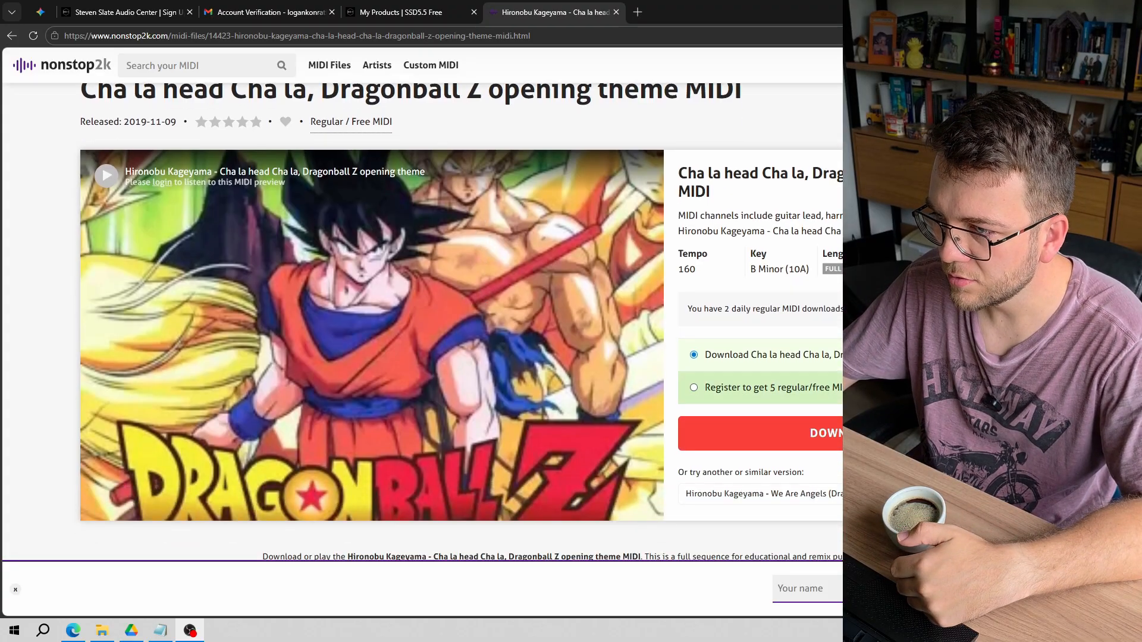
scroll(563, 355, down, 1)
scroll(563, 355, down, 2)
scroll(558, 359, up, 2)
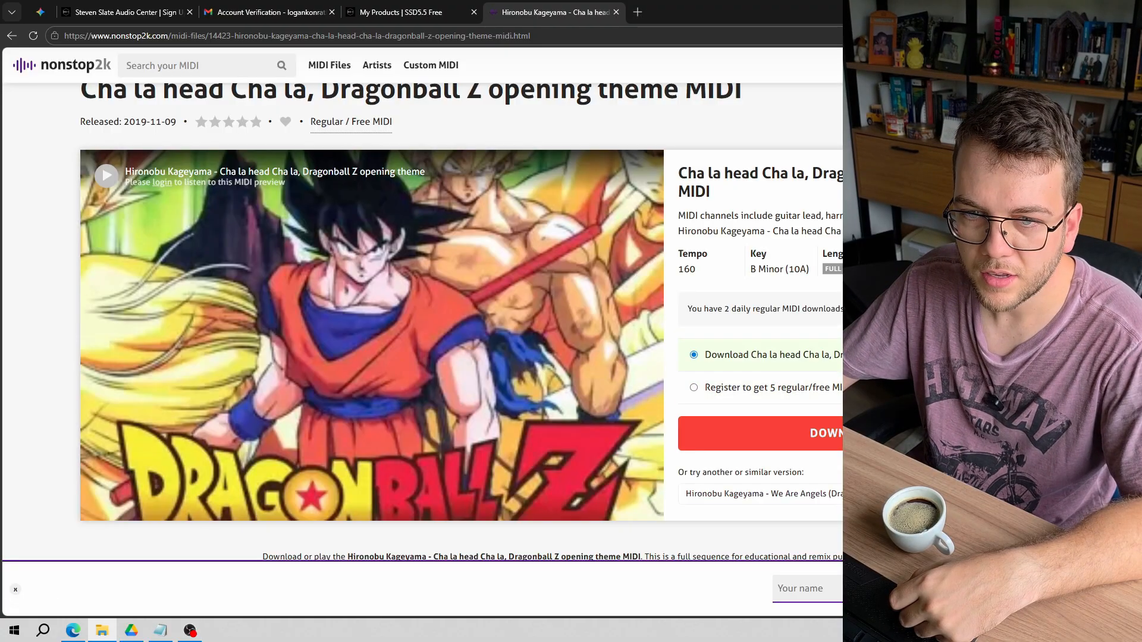
Switch to the Chala Head Chala folder in File Explorer, check the MIDI file's details and preview it in the media player
click(102, 631)
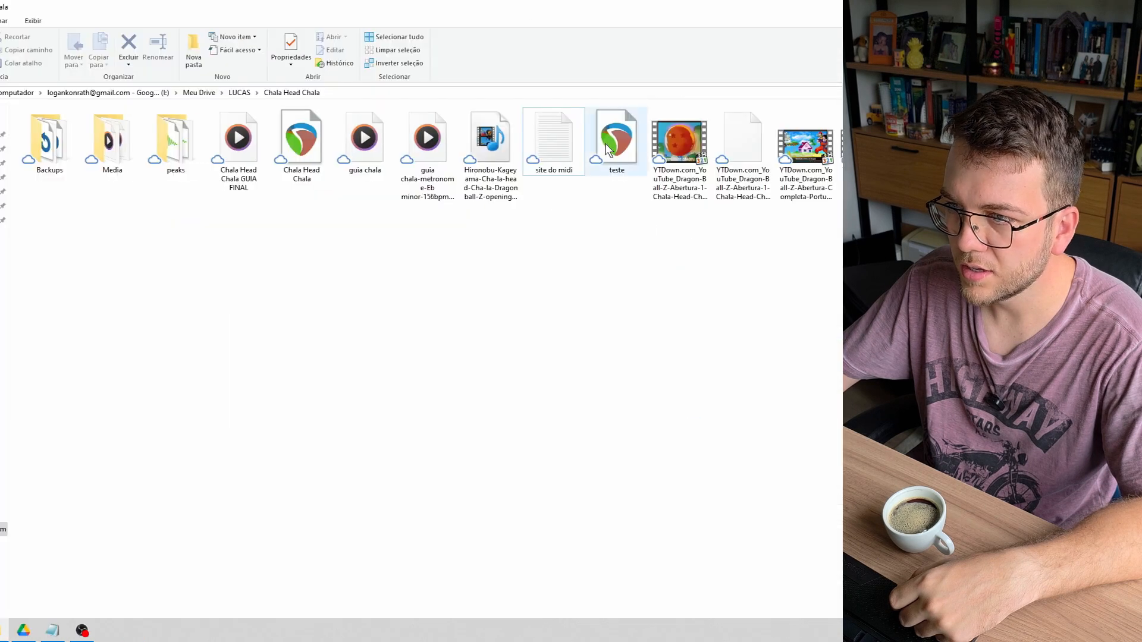
click(516, 189)
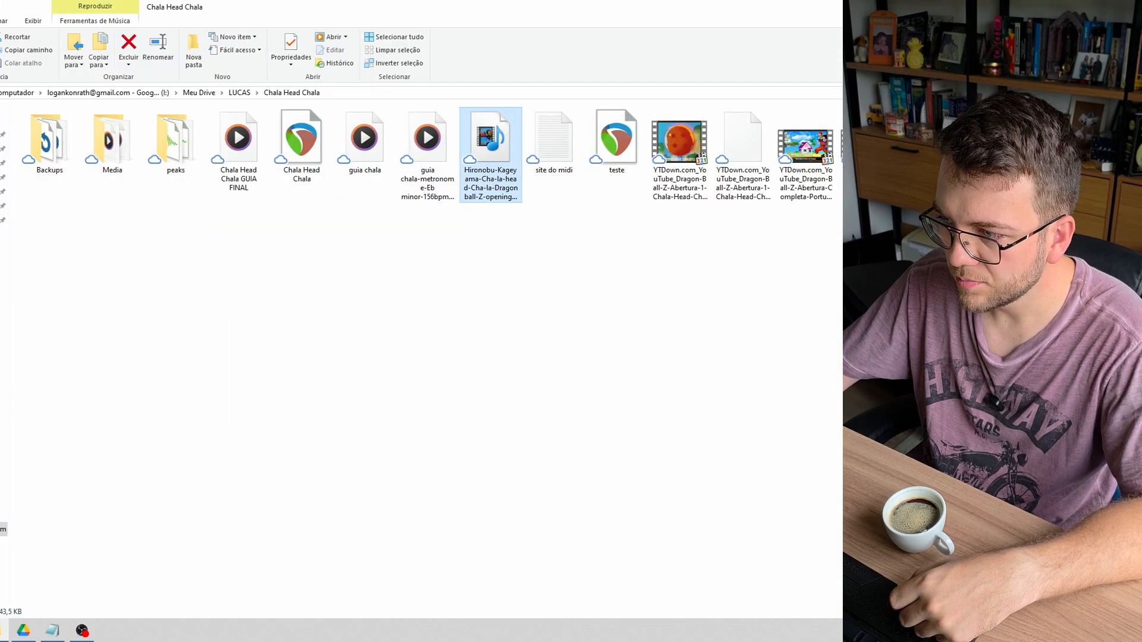
key(ctrl+shift+6)
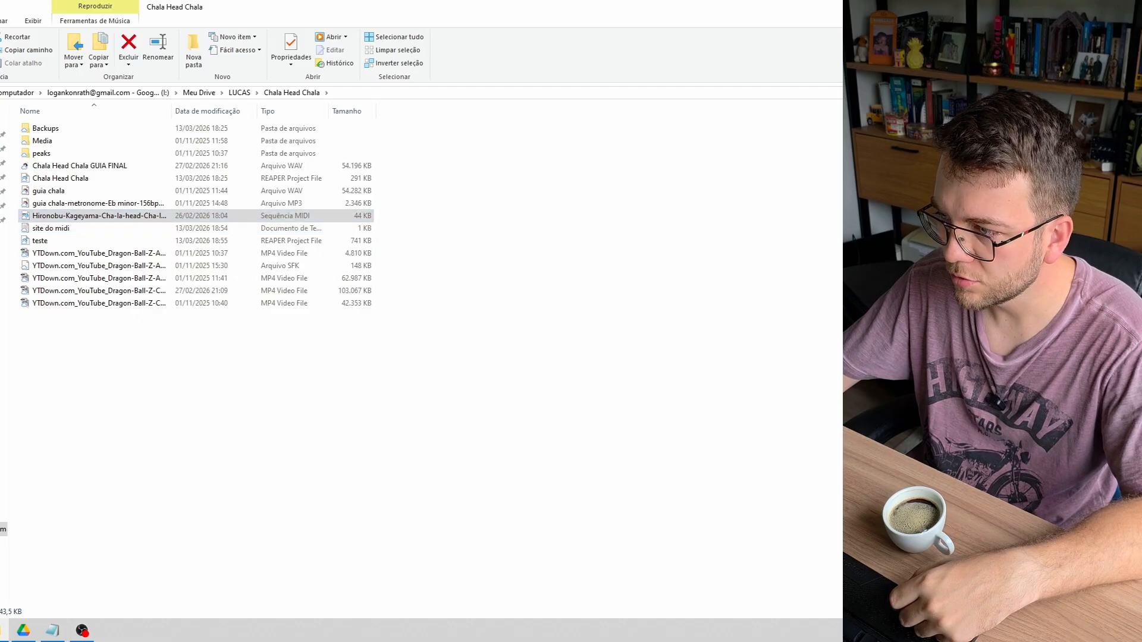
click(220, 220)
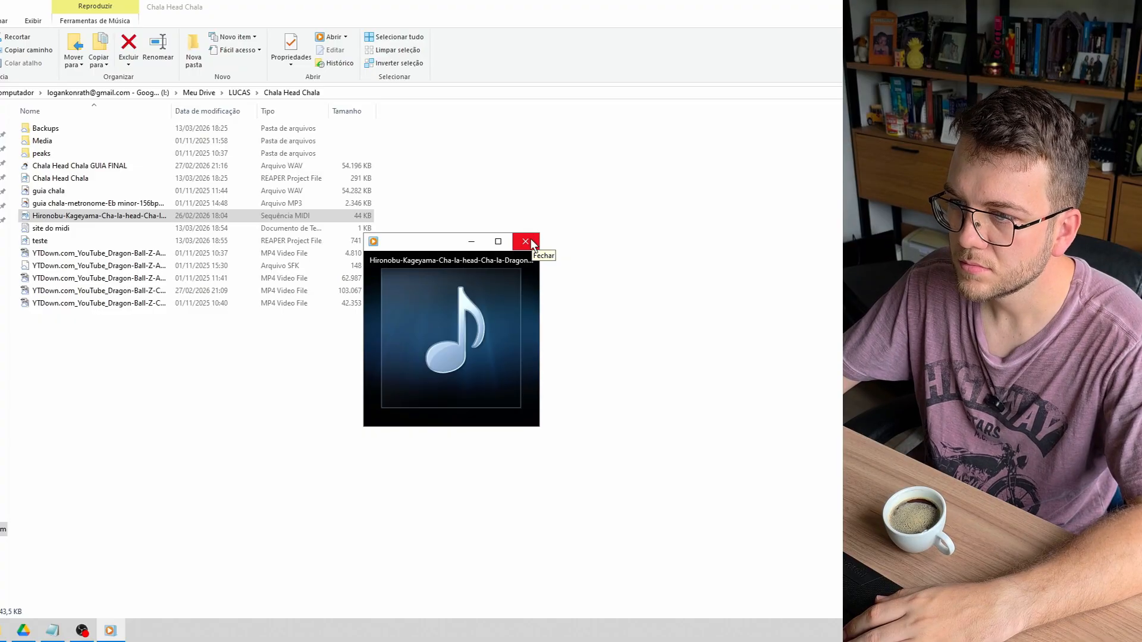
mouse_move(520, 259)
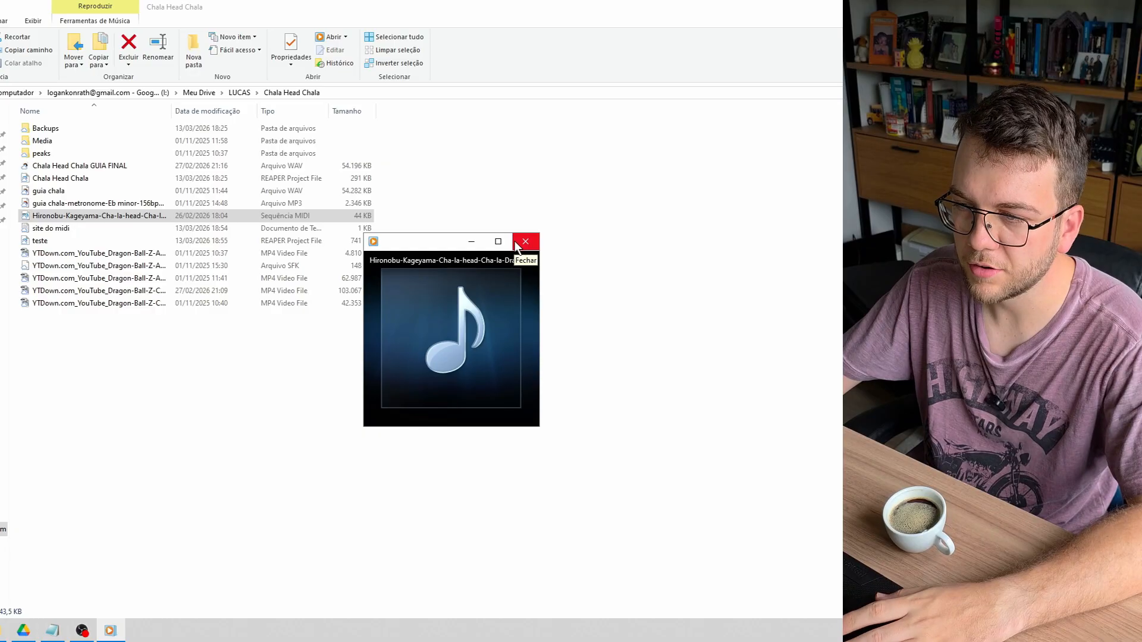
click(525, 241)
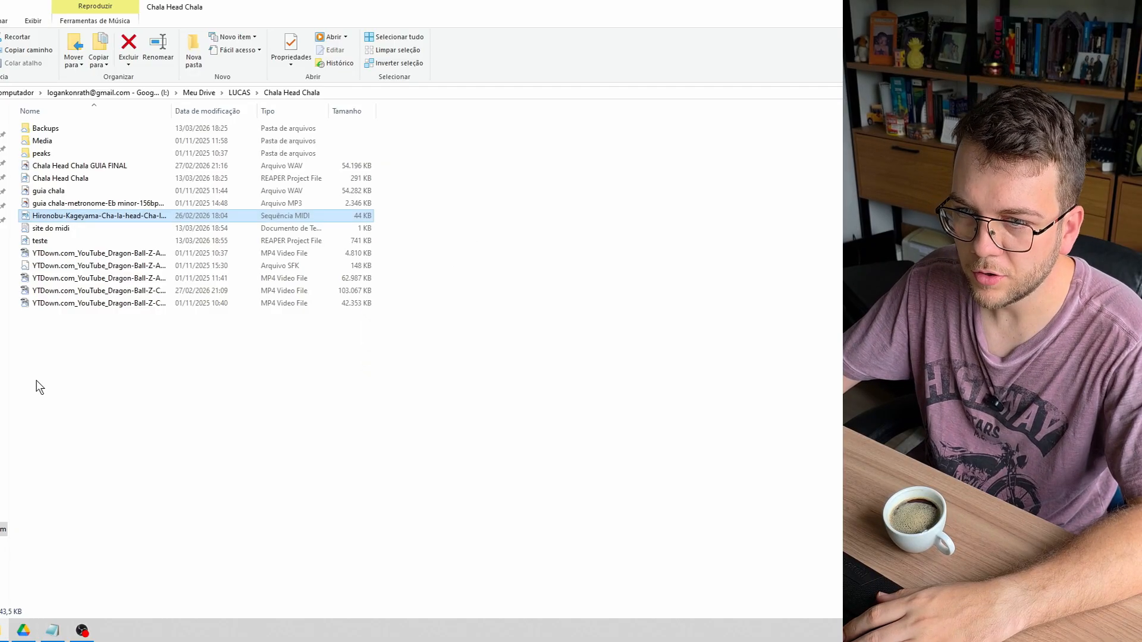
Return the folder to large icons and open the Chala Head Chala project in REAPER
click(122, 475)
key(ctrl+shift+2)
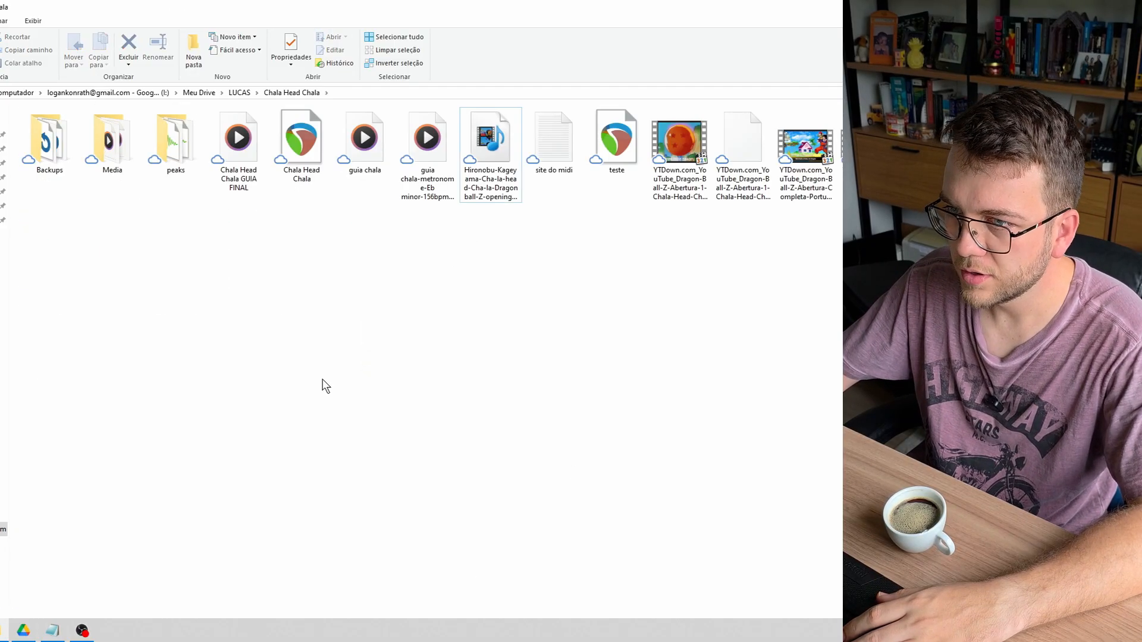
click(316, 152)
double_click(317, 152)
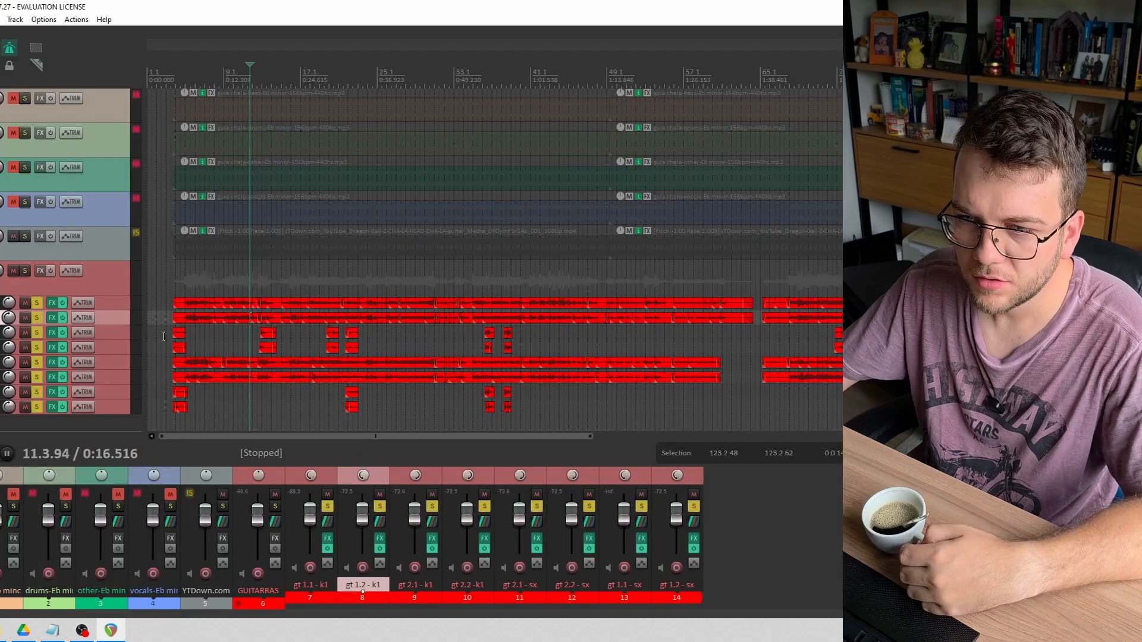
Clear the solo on the guitar tracks and select the gt 1.2 - sx track
scroll(105, 296, down, 1)
scroll(105, 295, up, 1)
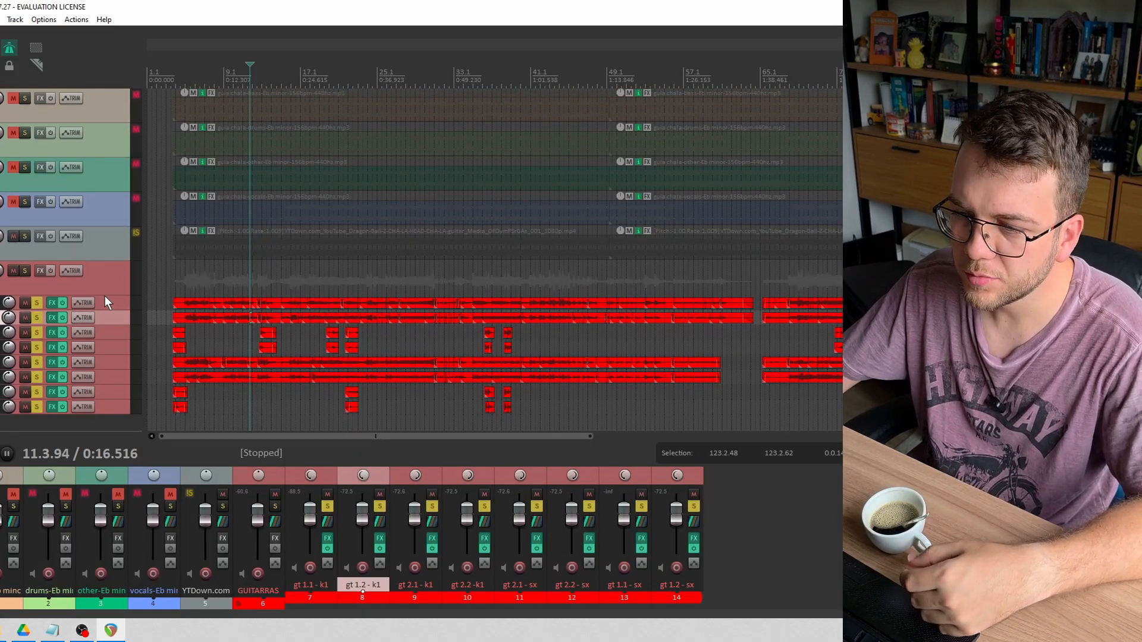
scroll(105, 295, down, 1)
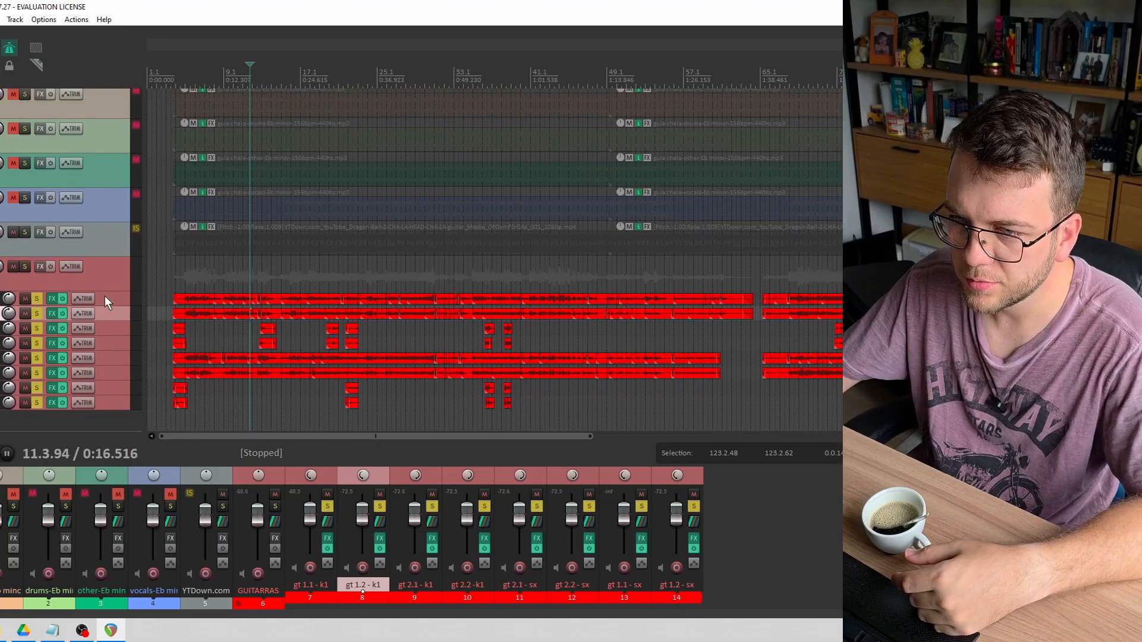
click(113, 279)
click(116, 238)
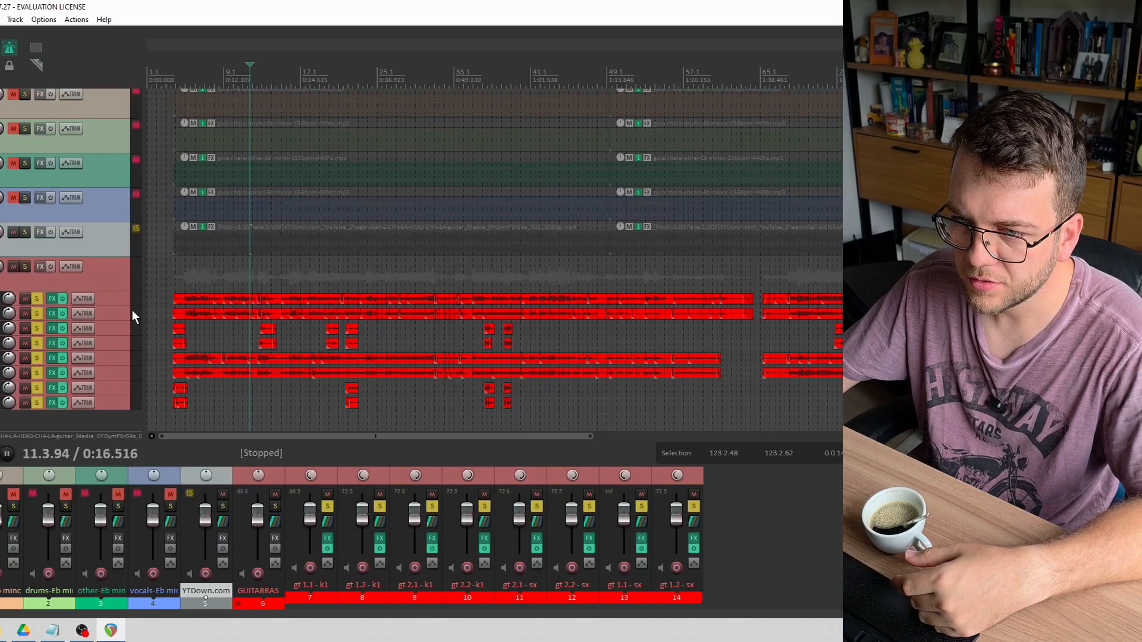
click(125, 405)
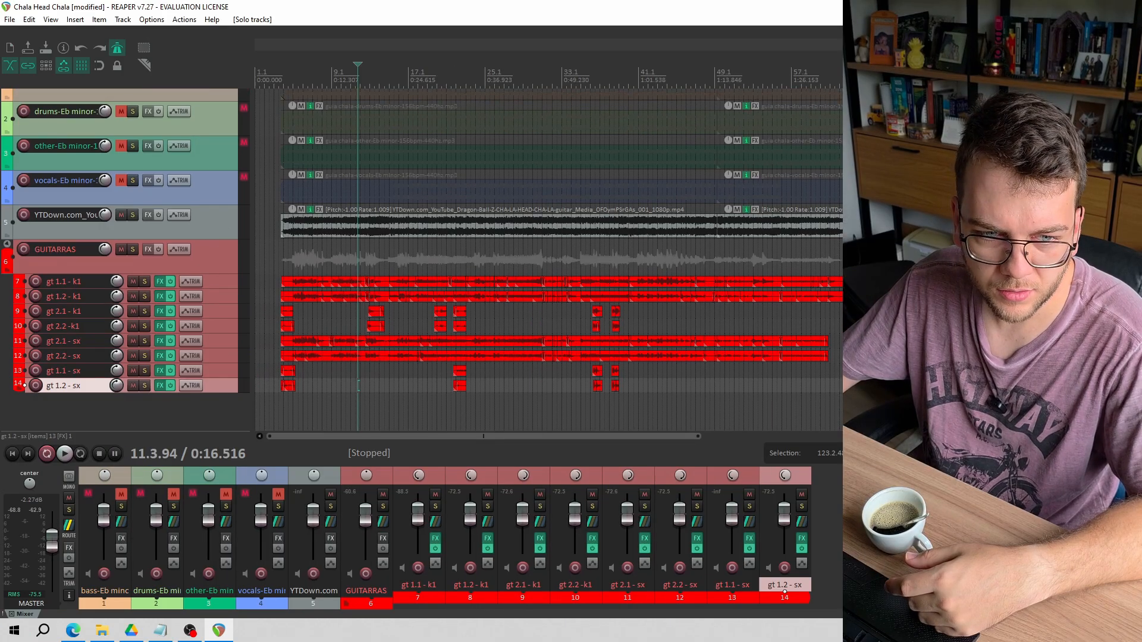
Import the Cha-la-head MIDI file below the last guitar track, expanding its 7 MIDI tracks to new tracks without its tempo map
key(ctrl+s)
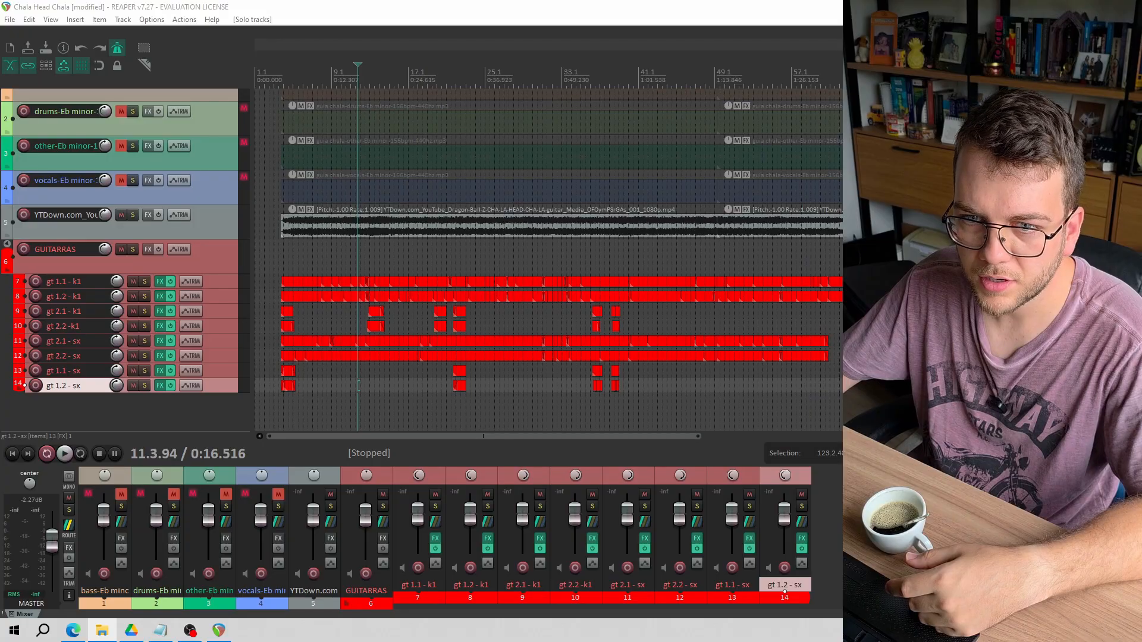
drag(129, 322, 281, 409)
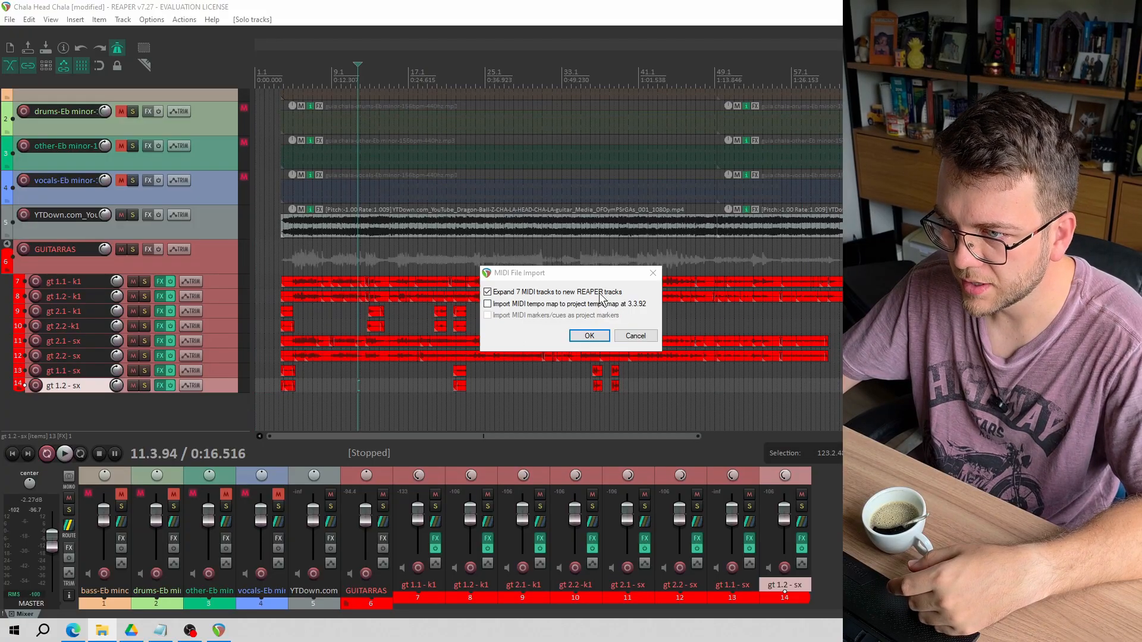
click(590, 336)
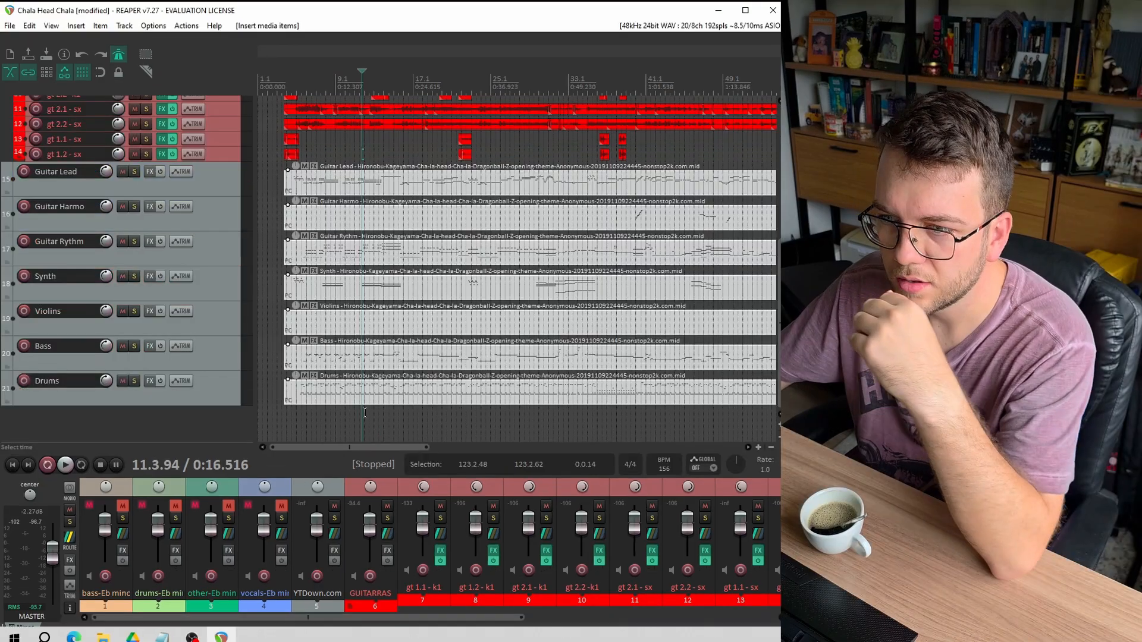
Select all seven imported MIDI items together and move them to start at 3.1.00 with snapping on
click(283, 414)
scroll(288, 420, up, 3)
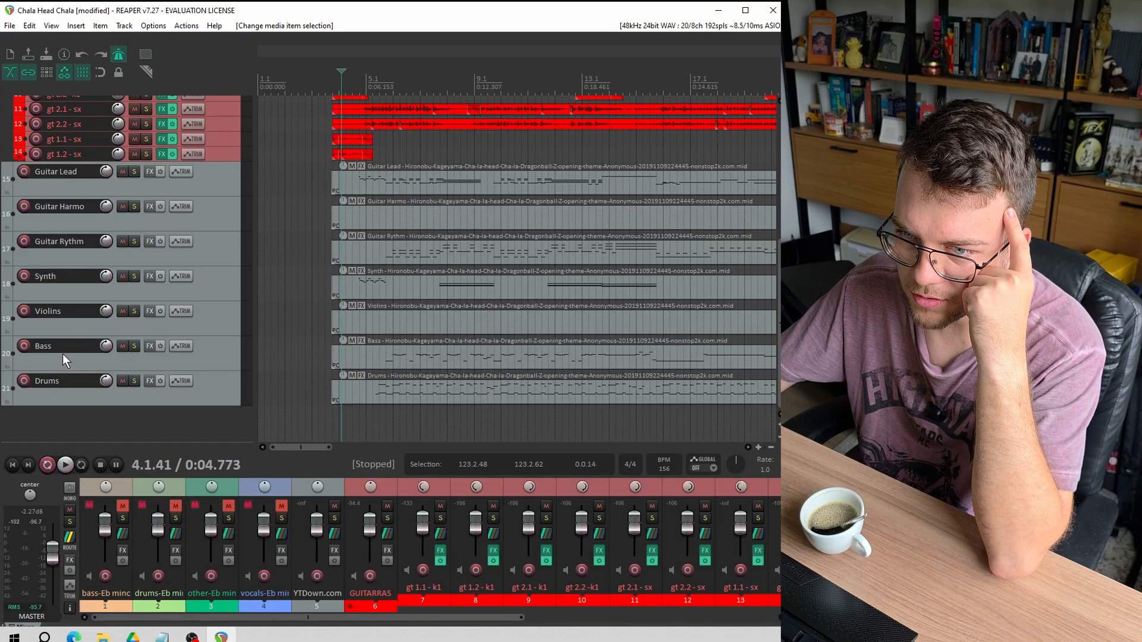
click(331, 420)
scroll(421, 396, up, 3)
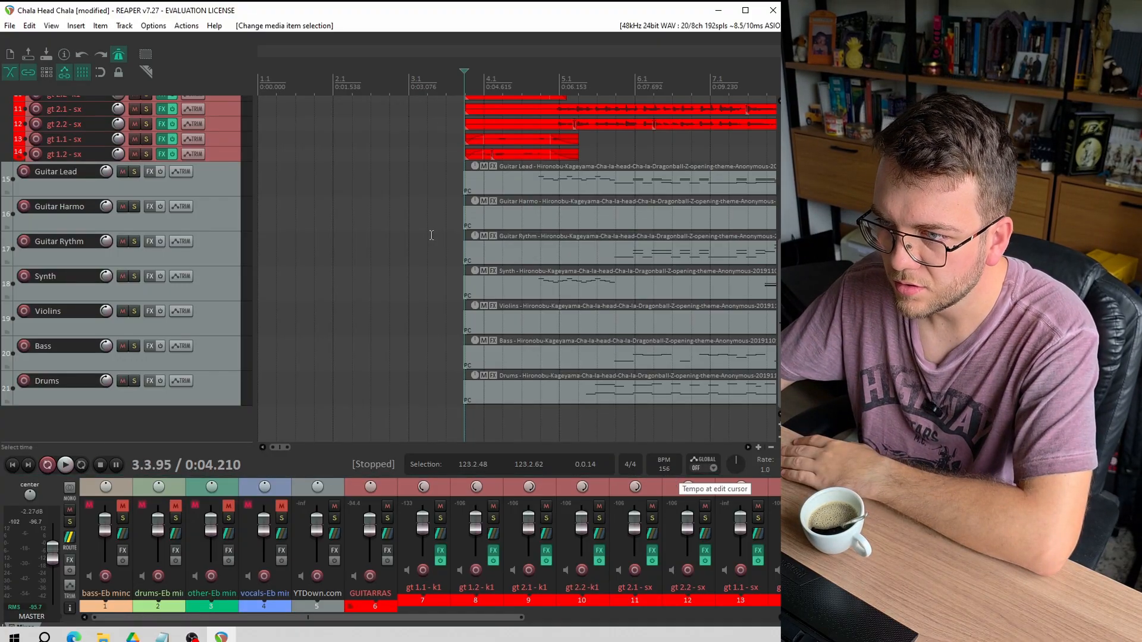
click(435, 185)
scroll(497, 185, up, 2)
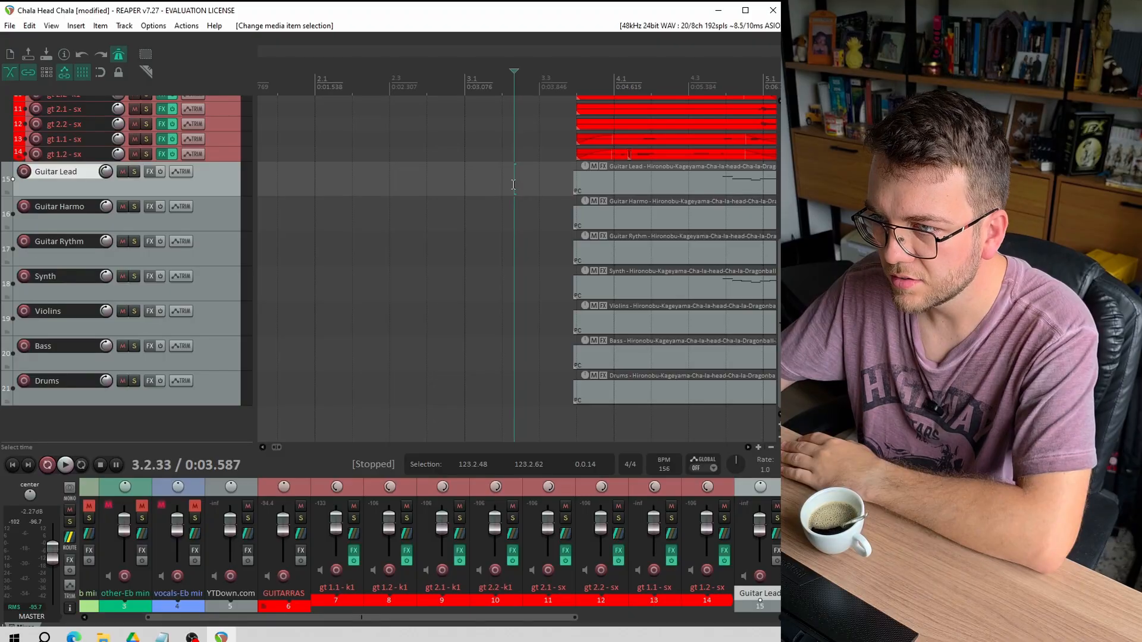
scroll(513, 184, down, 2)
drag(498, 168, 628, 394)
scroll(273, 188, down, 2)
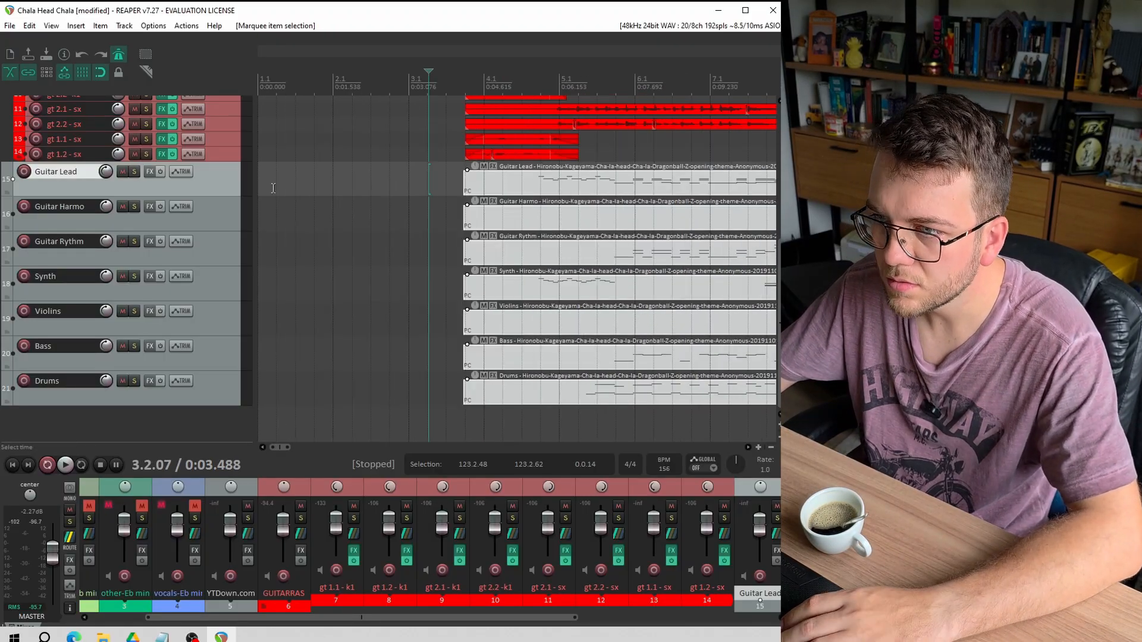
scroll(469, 81, up, 3)
drag(640, 312, 485, 316)
scroll(704, 408, down, 3)
Play the song's opening to check the MIDI timing against the YTDown reference track
key(space)
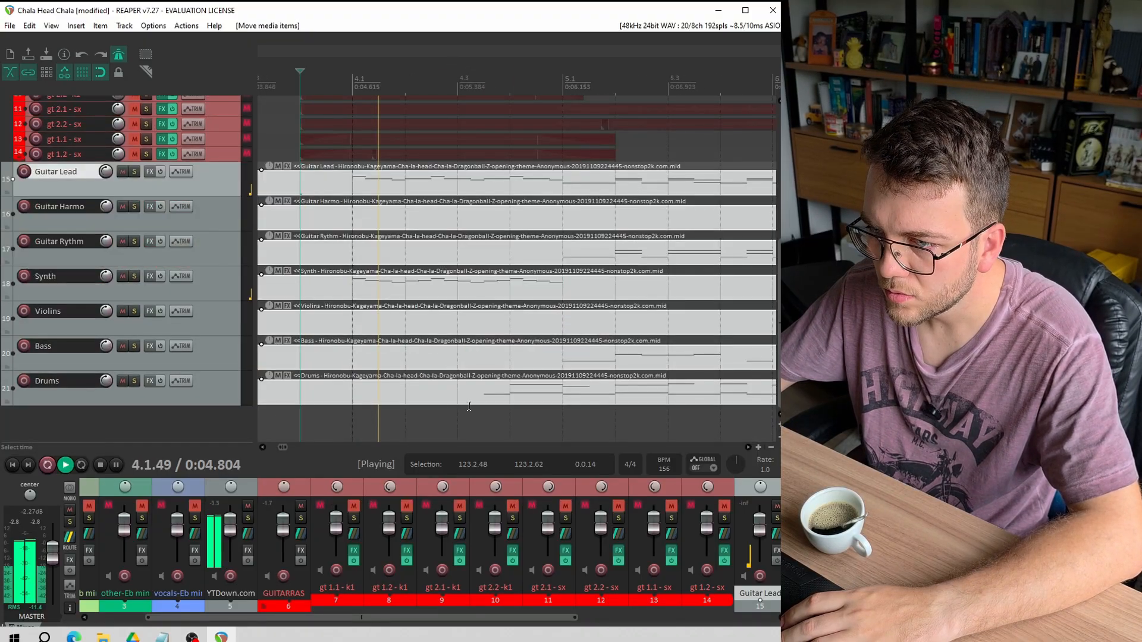
key(space)
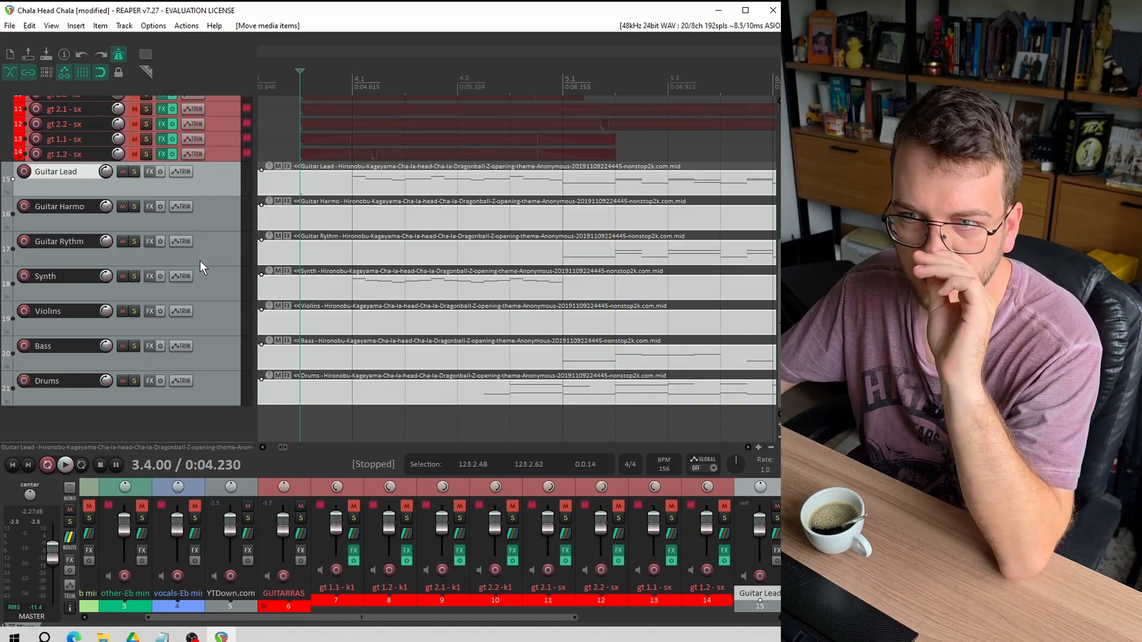
scroll(197, 264, up, 2)
scroll(197, 264, up, 6)
scroll(198, 264, down, 9)
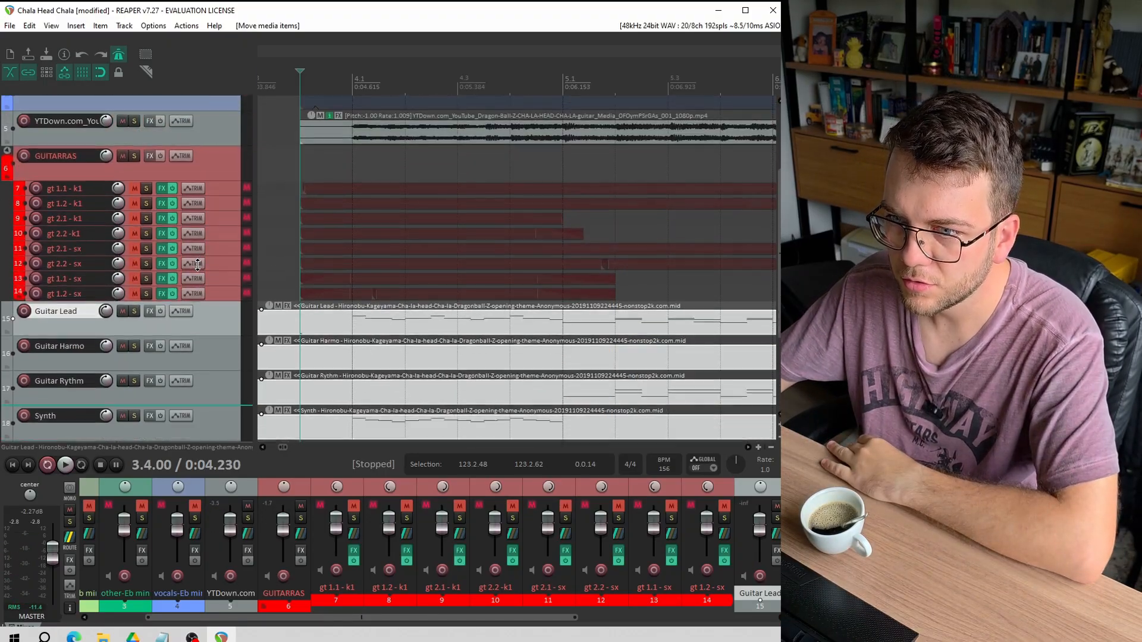
scroll(409, 298, down, 2)
scroll(408, 296, down, 4)
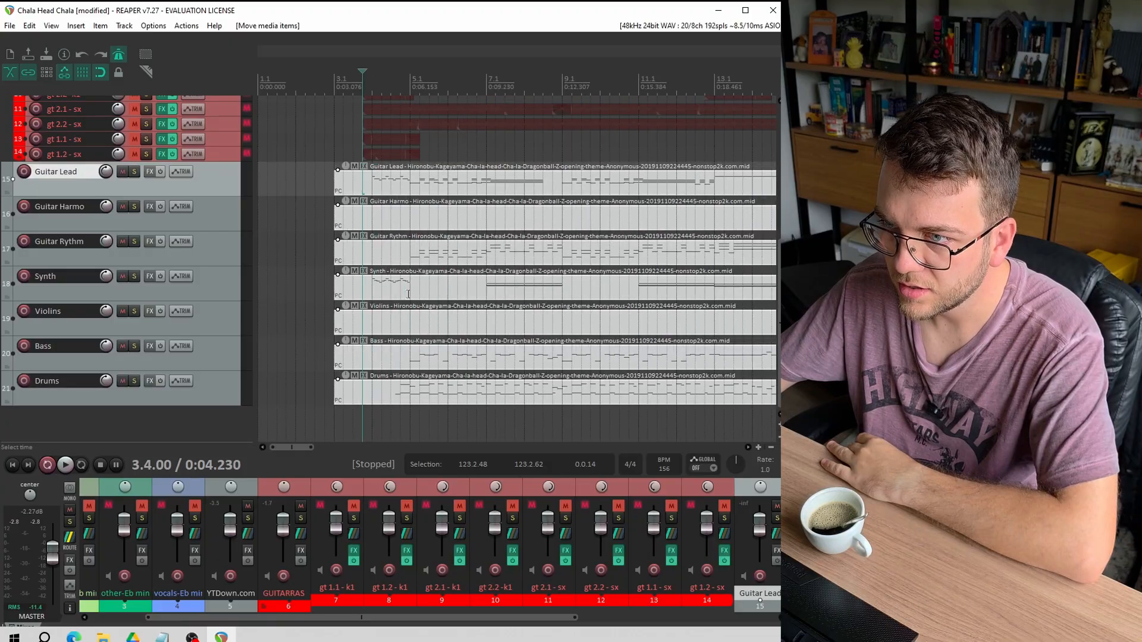
Set the pitch of the MIDI items from Guitar Lead through Bass to -1.00, leaving the Drums item out
click(369, 173)
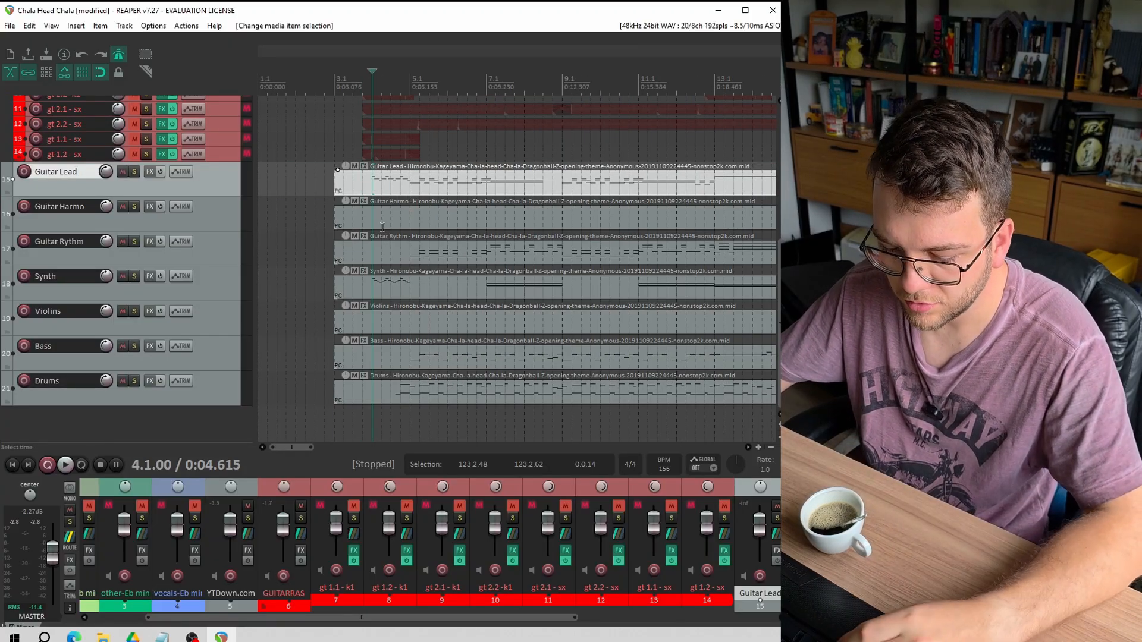
click(385, 229)
click(375, 179)
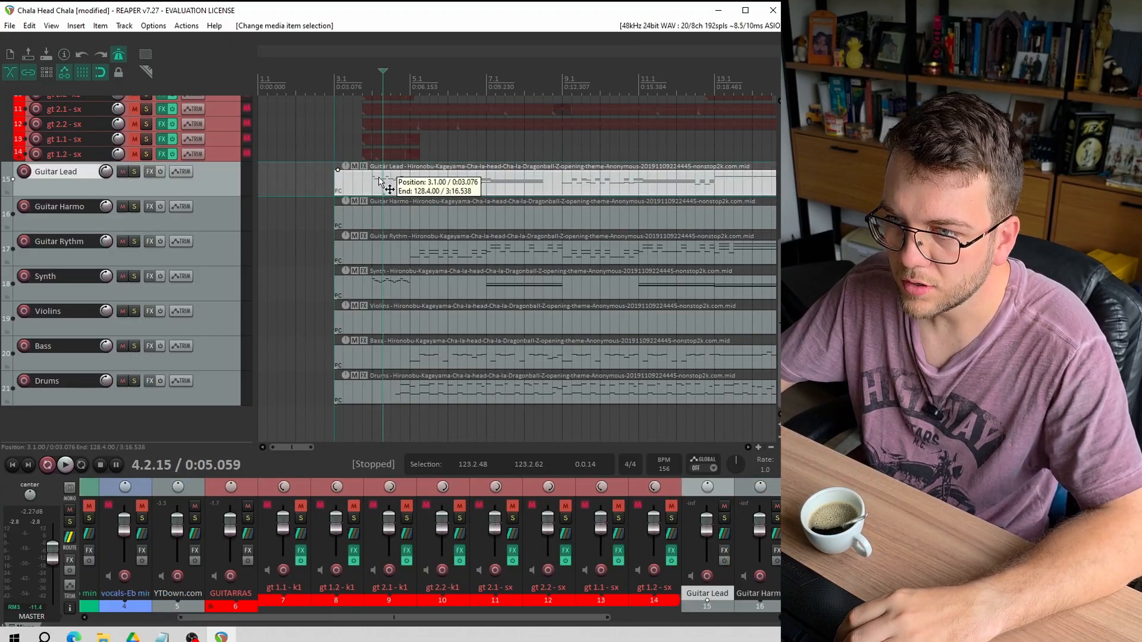
drag(322, 174, 378, 356)
click(317, 178)
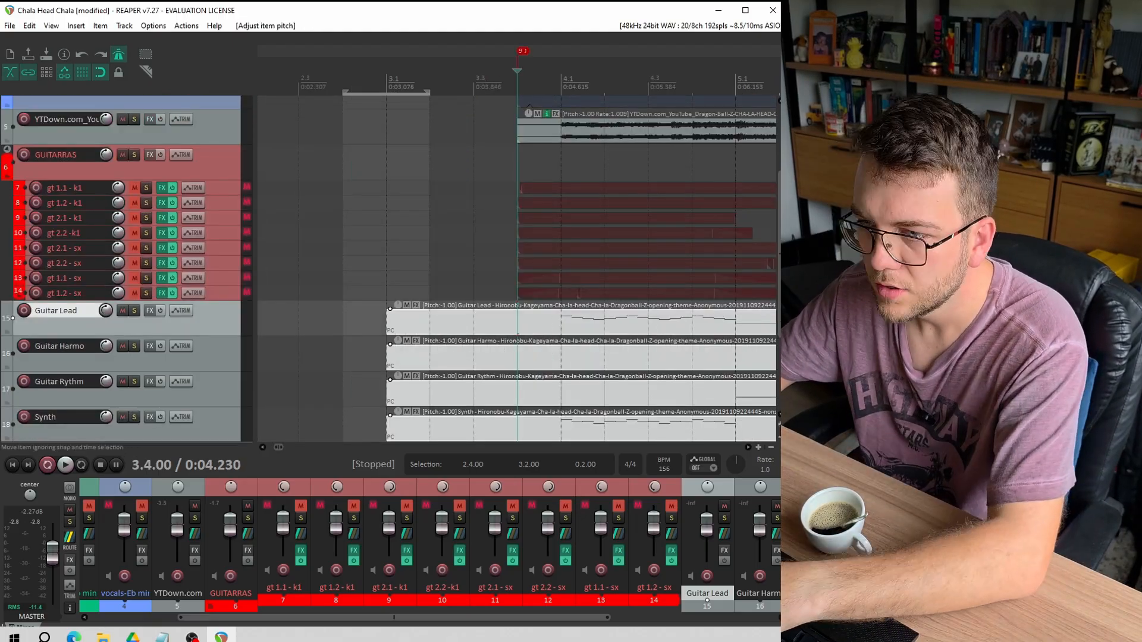
key(shift+9)
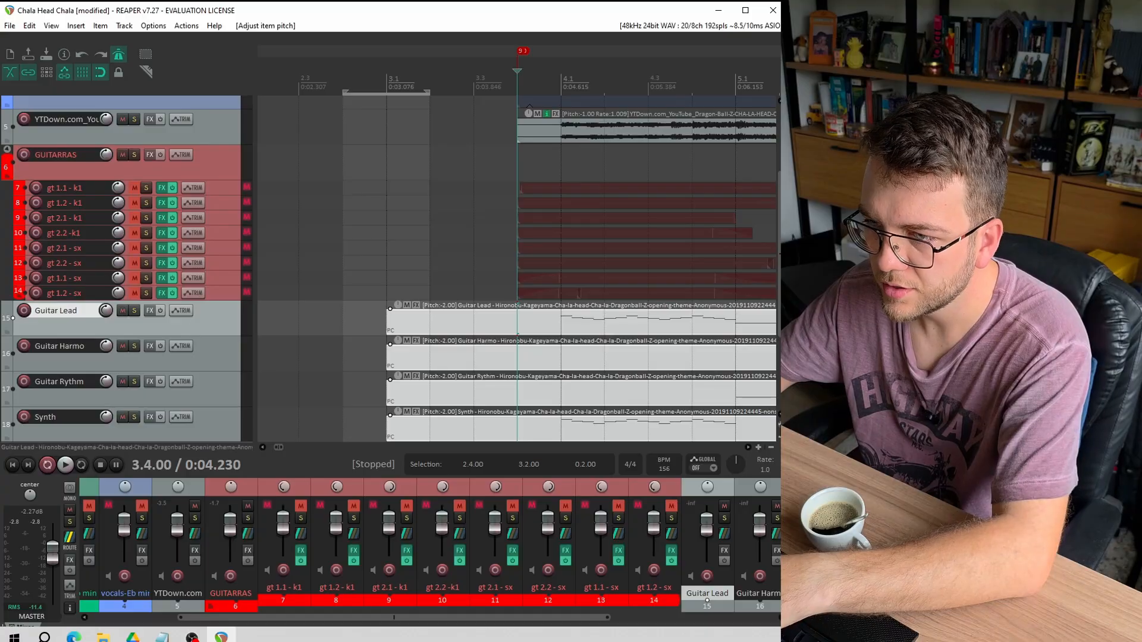
key(shift+0)
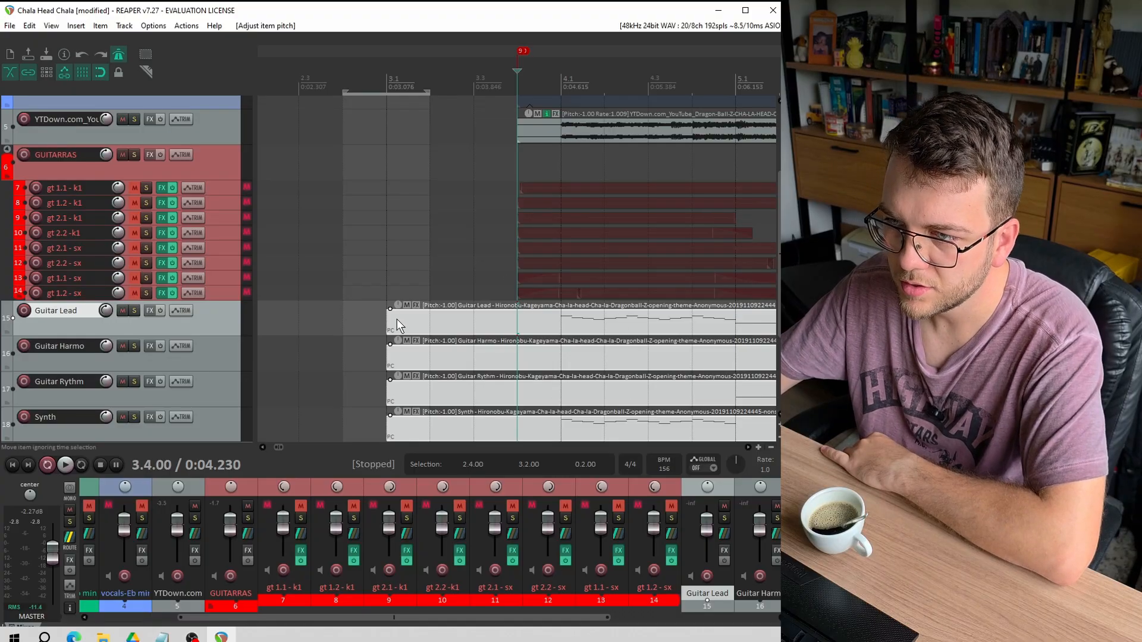
Trim the start of all the MIDI items, including Drums, to 3.4.00 in line with the recorded tracks
drag(387, 330, 518, 327)
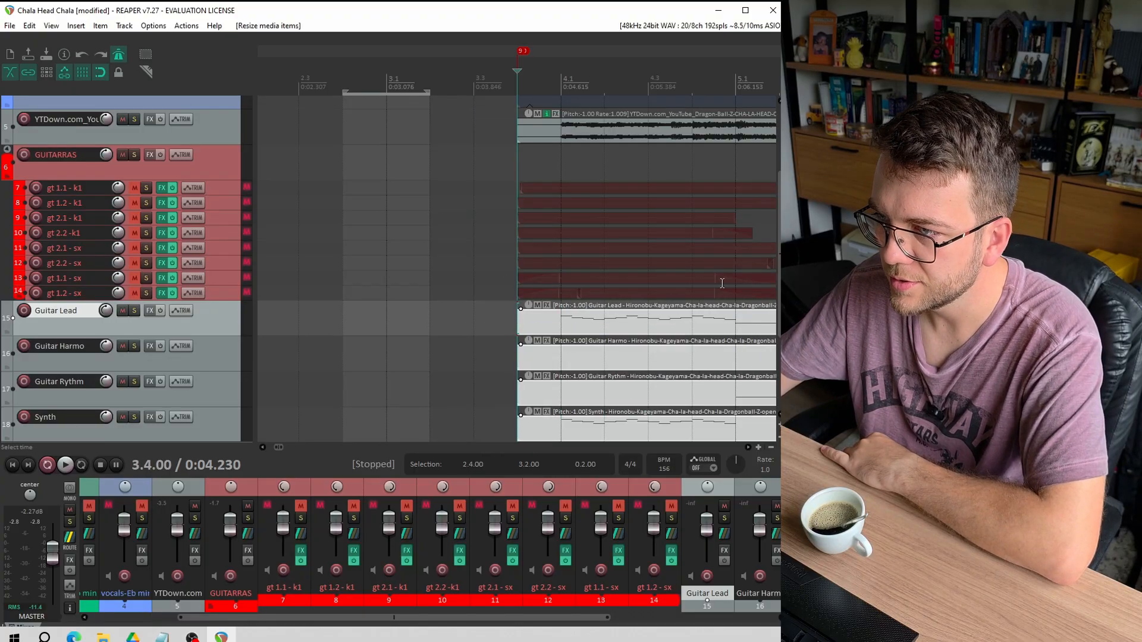
scroll(595, 327, down, 3)
click(404, 401)
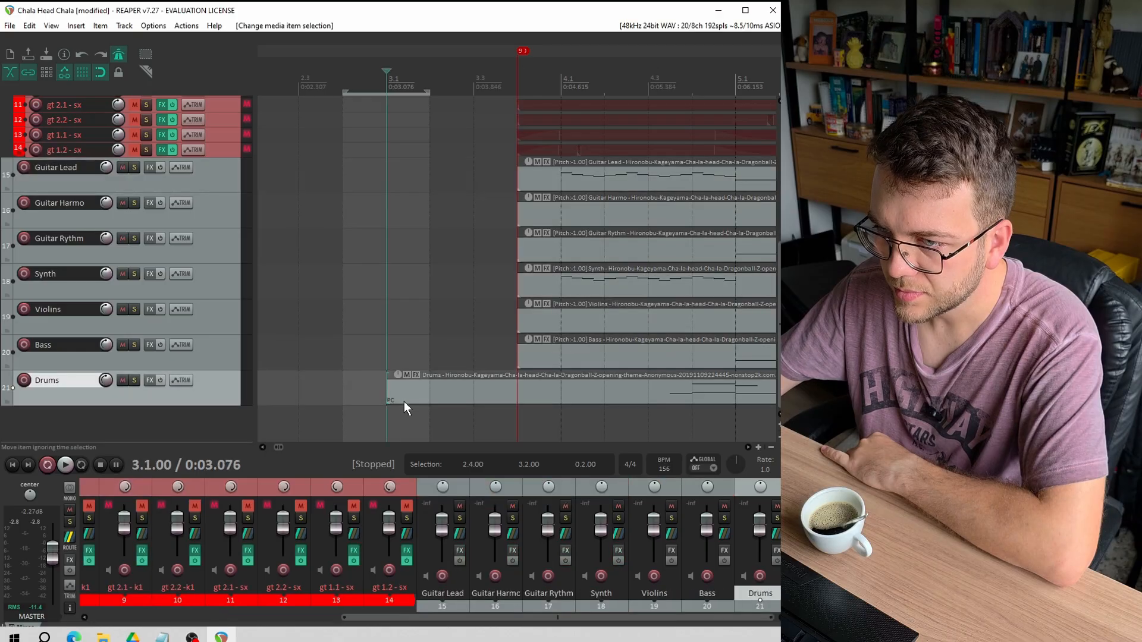
drag(391, 394, 518, 393)
scroll(533, 399, down, 10)
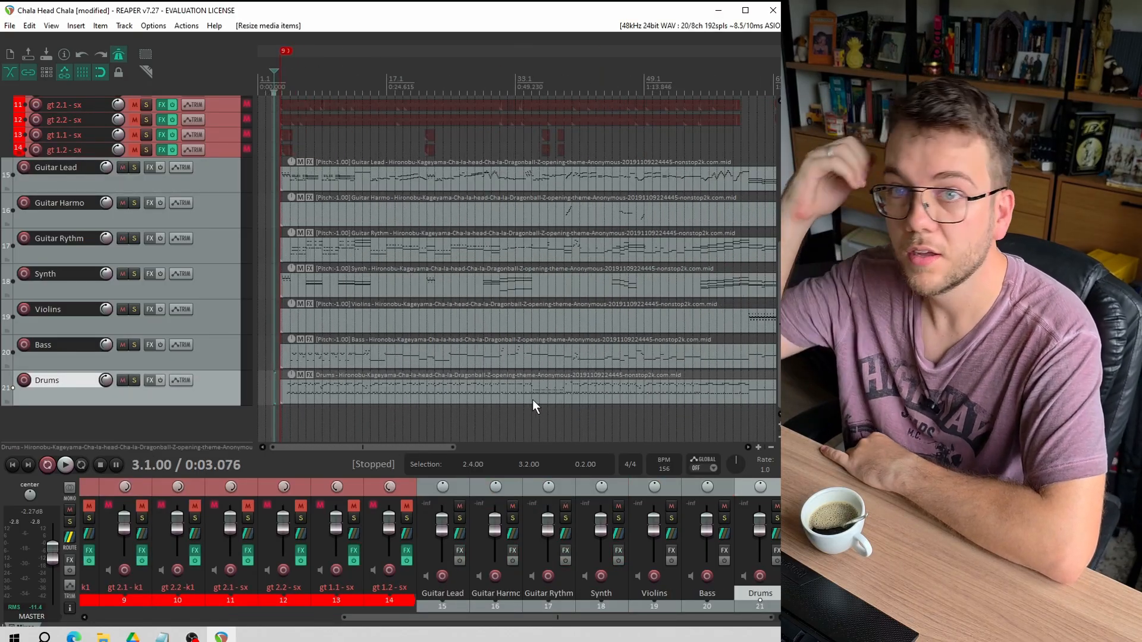
scroll(533, 400, down, 5)
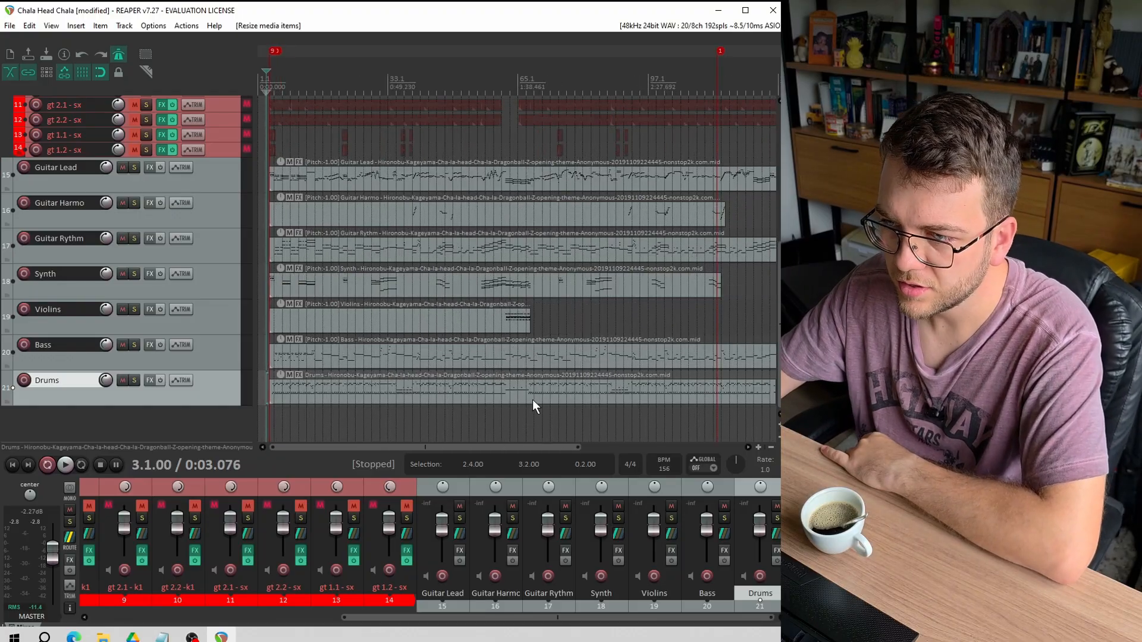
scroll(433, 352, up, 8)
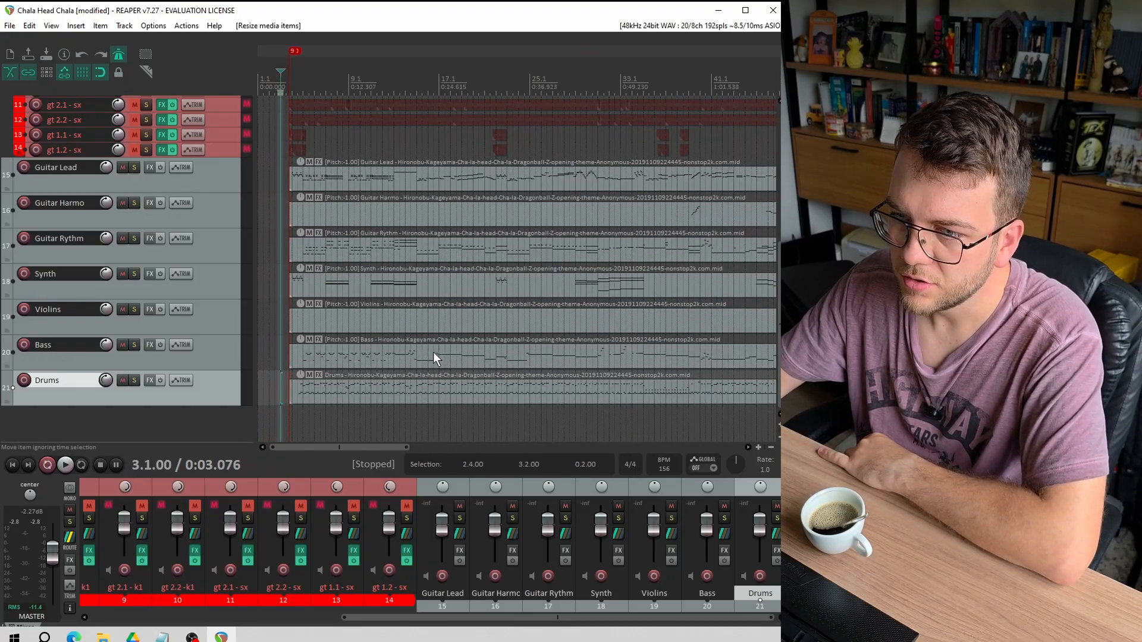
Play the trimmed MIDI items from 4.1.00 to check their timing against the reference track
scroll(433, 352, up, 4)
click(445, 388)
scroll(445, 388, up, 3)
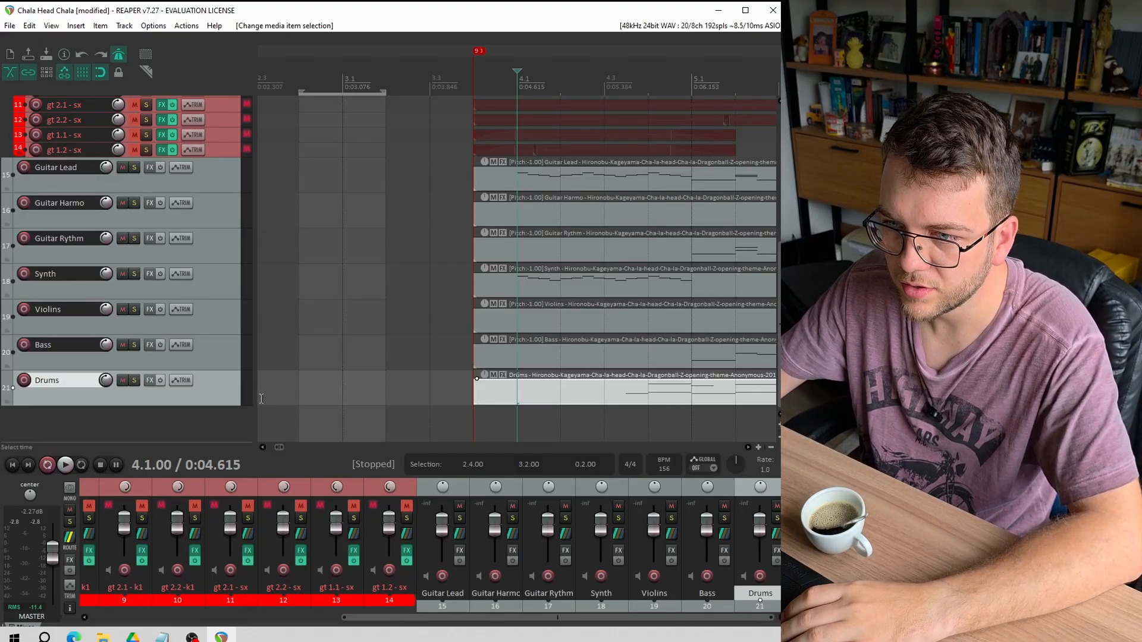
key(space)
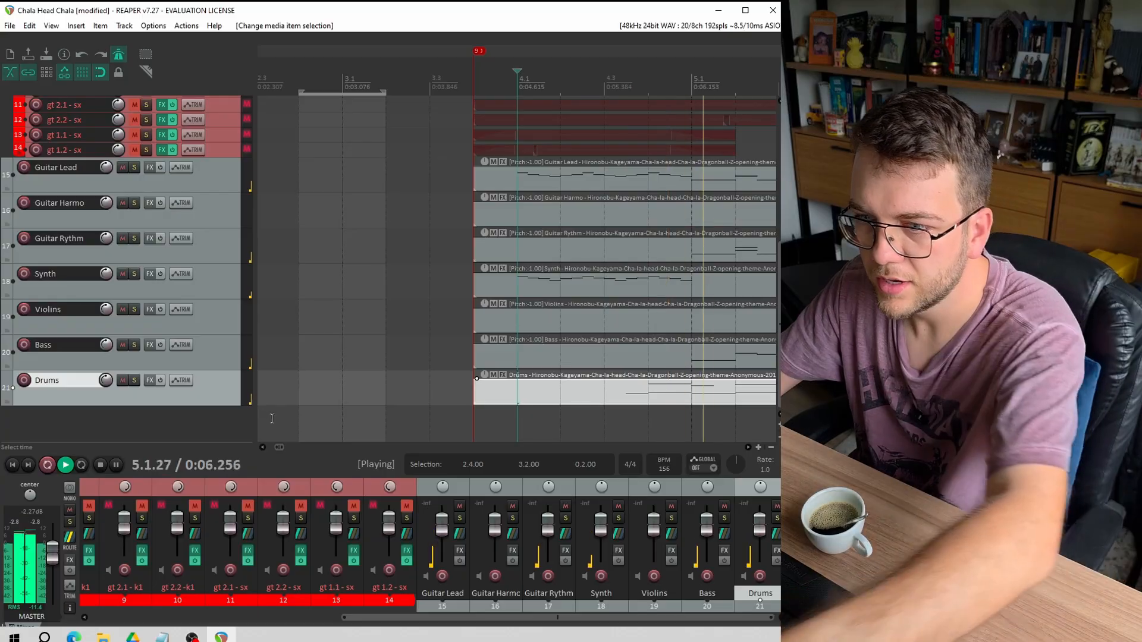
key(space)
Mute the YTDown reference track and play the MIDI instruments without it from 4.1.00
scroll(216, 316, up, 1)
scroll(203, 279, up, 3)
click(129, 114)
scroll(216, 270, down, 3)
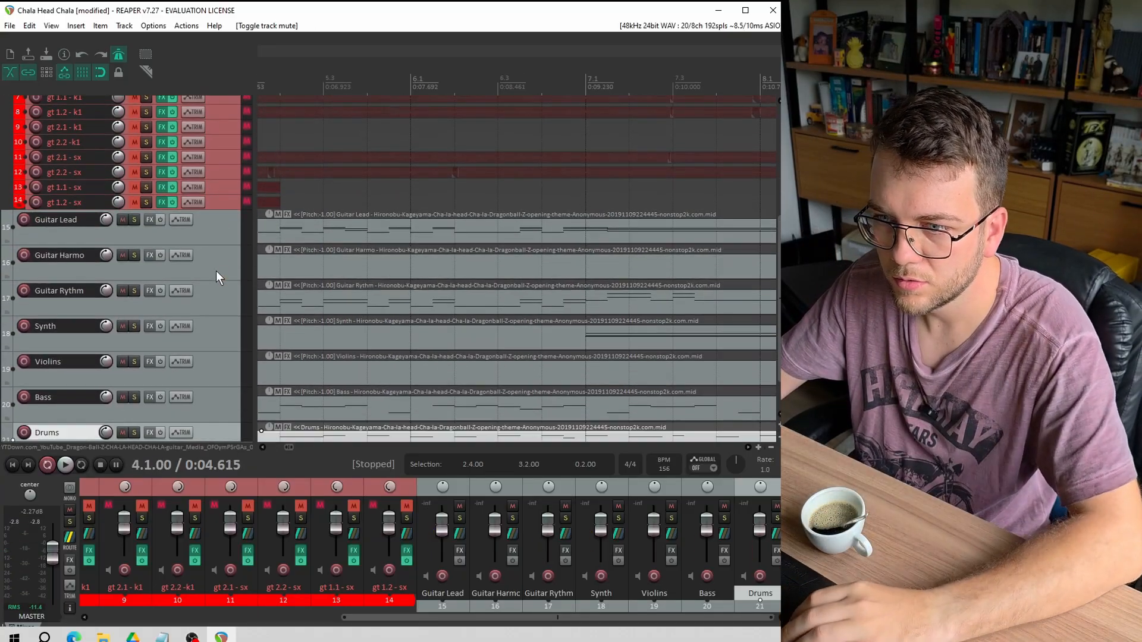
scroll(216, 270, down, 1)
key(space)
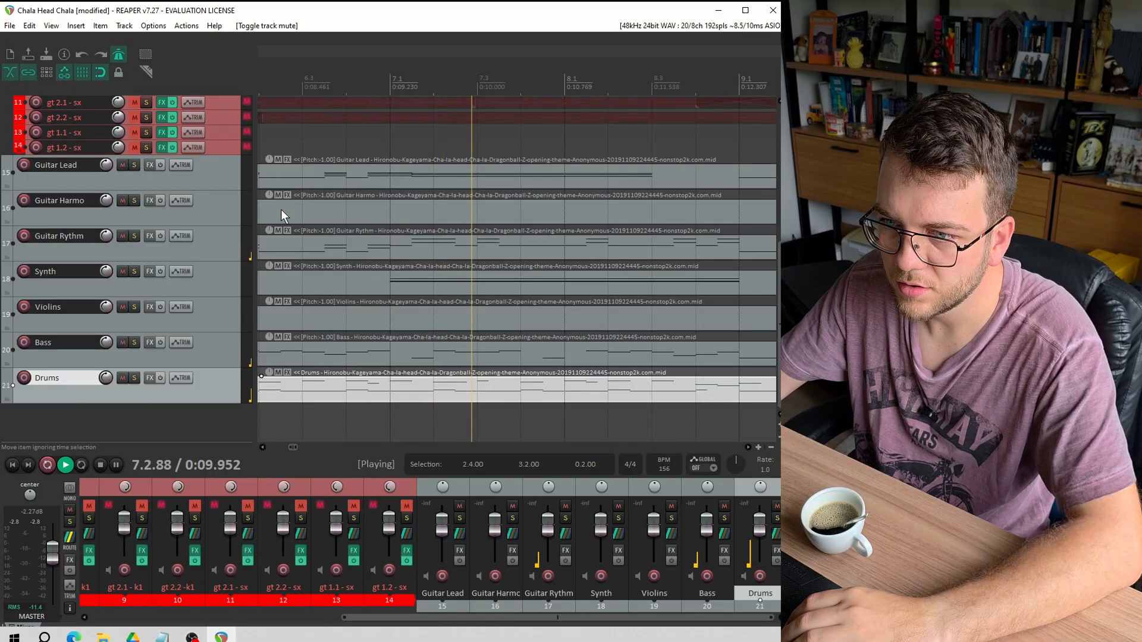
scroll(537, 381, down, 4)
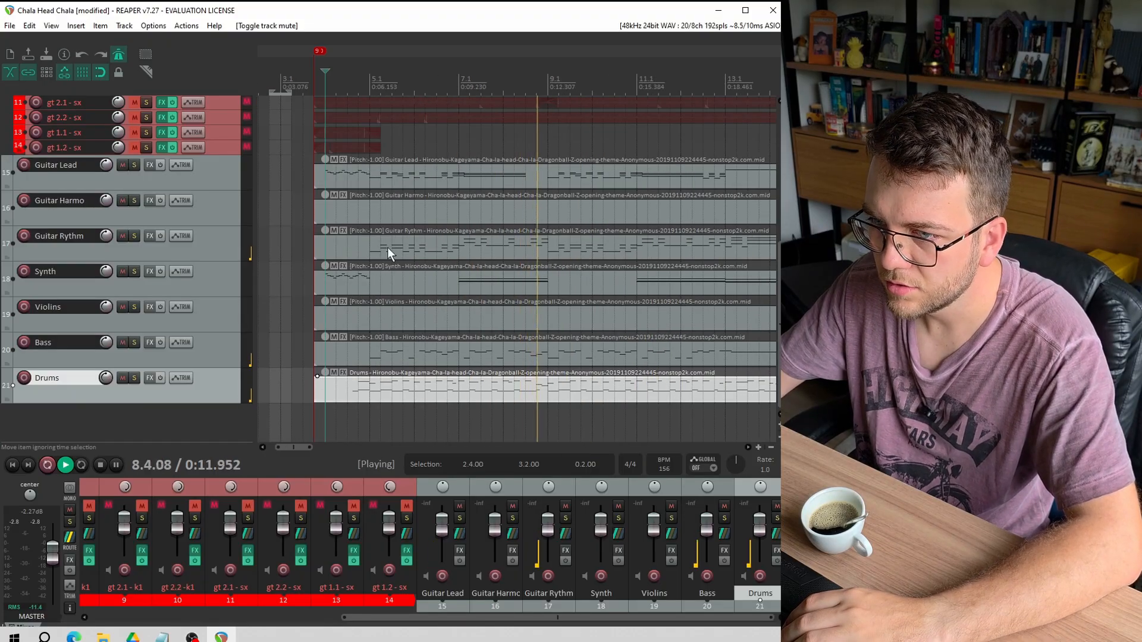
click(310, 380)
key(space)
scroll(310, 380, up, 3)
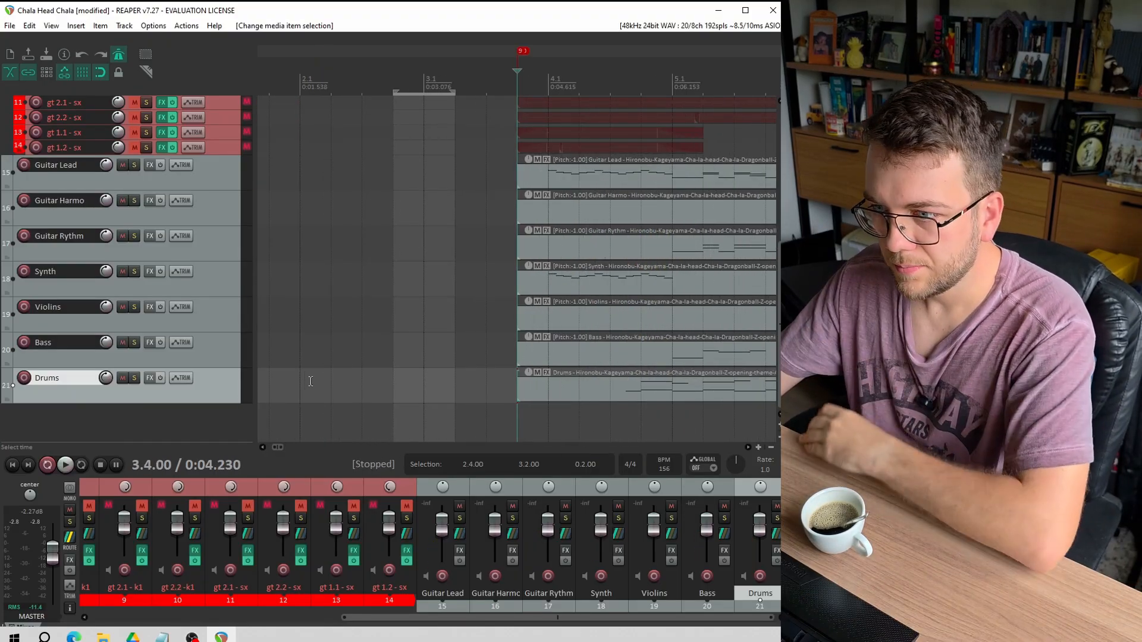
Select the Drums MIDI item and place the edit cursor at its start, 3.4.00
scroll(311, 381, down, 3)
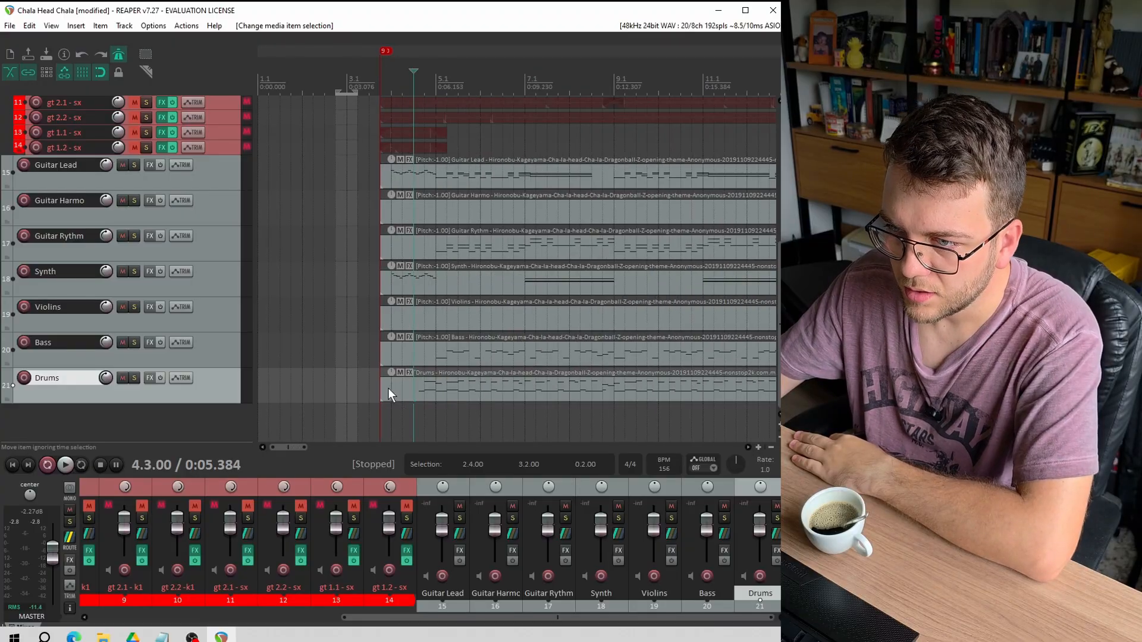
click(386, 385)
scroll(386, 385, down, 5)
scroll(430, 388, up, 5)
scroll(430, 388, up, 3)
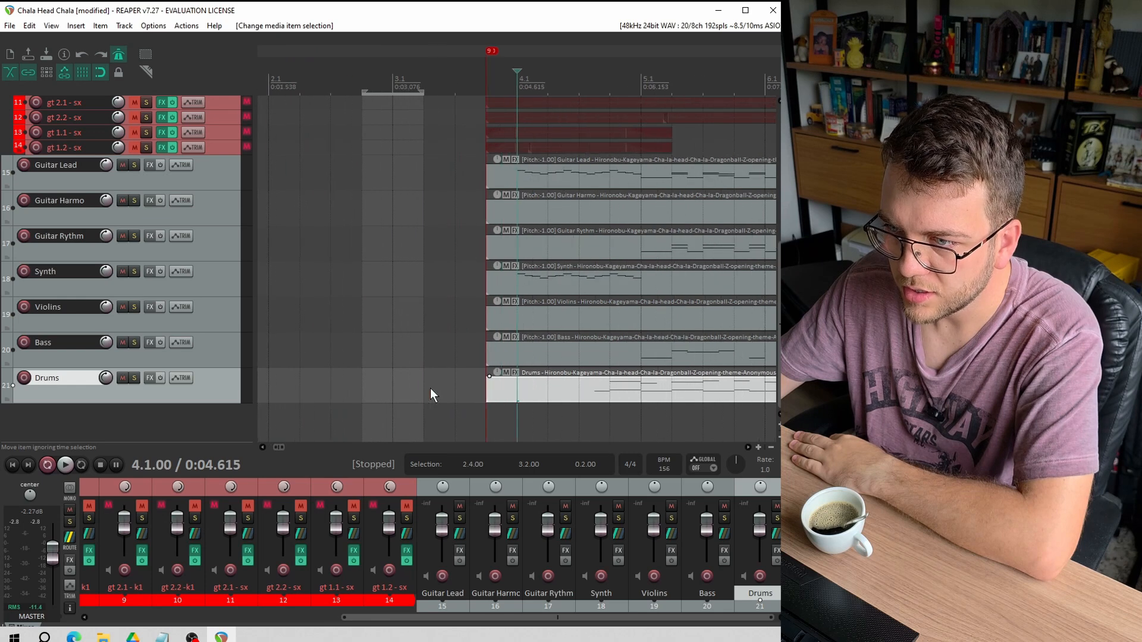
click(492, 389)
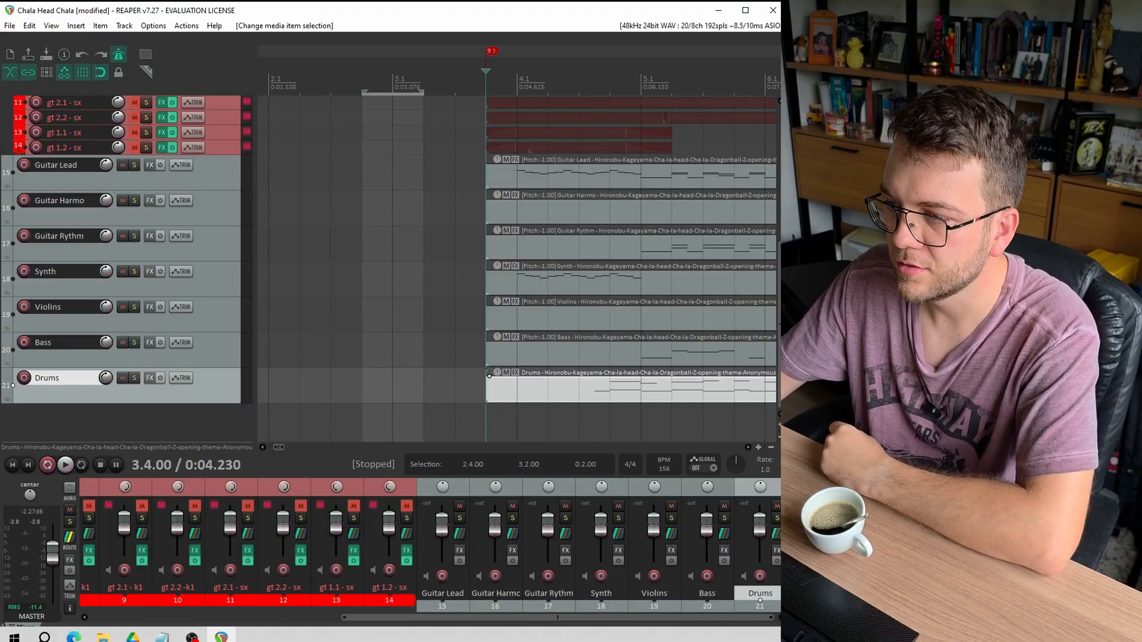
Switch to the web browser and open the SSD5 Free page on the Steven Slate Drums site
key(alt+Tab)
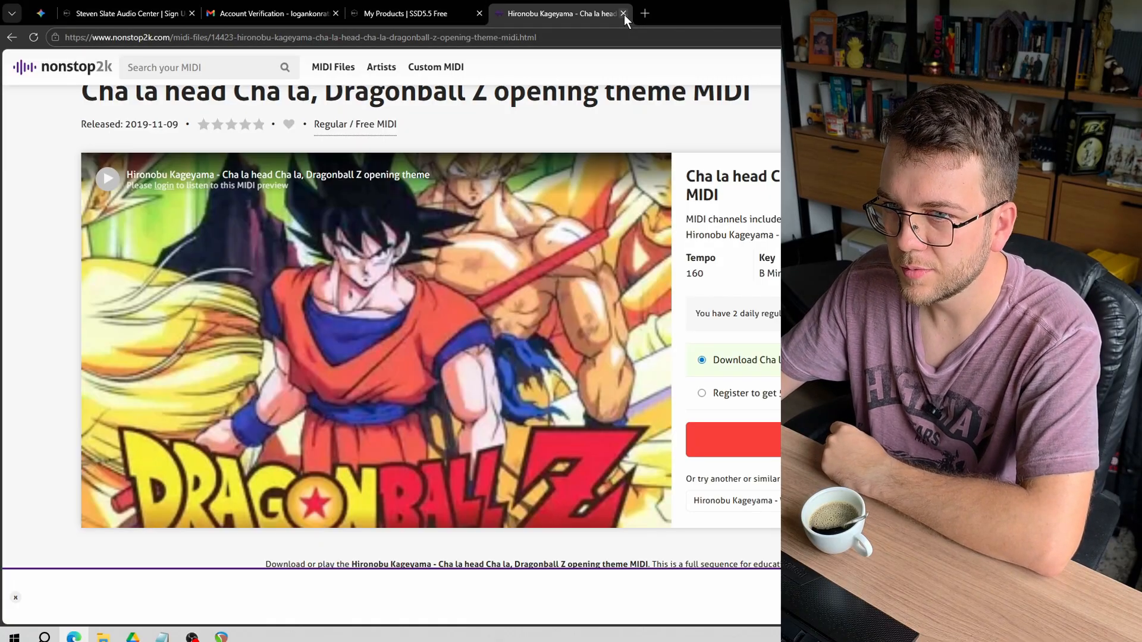
click(110, 16)
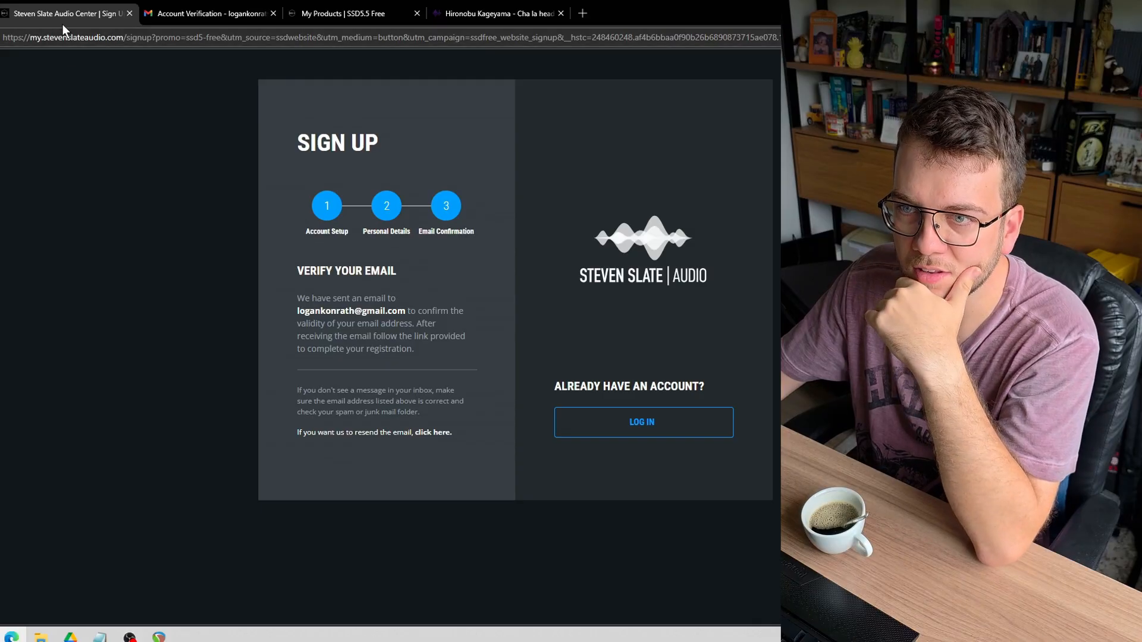
click(585, 10)
click(527, 13)
click(534, 35)
text(steve)
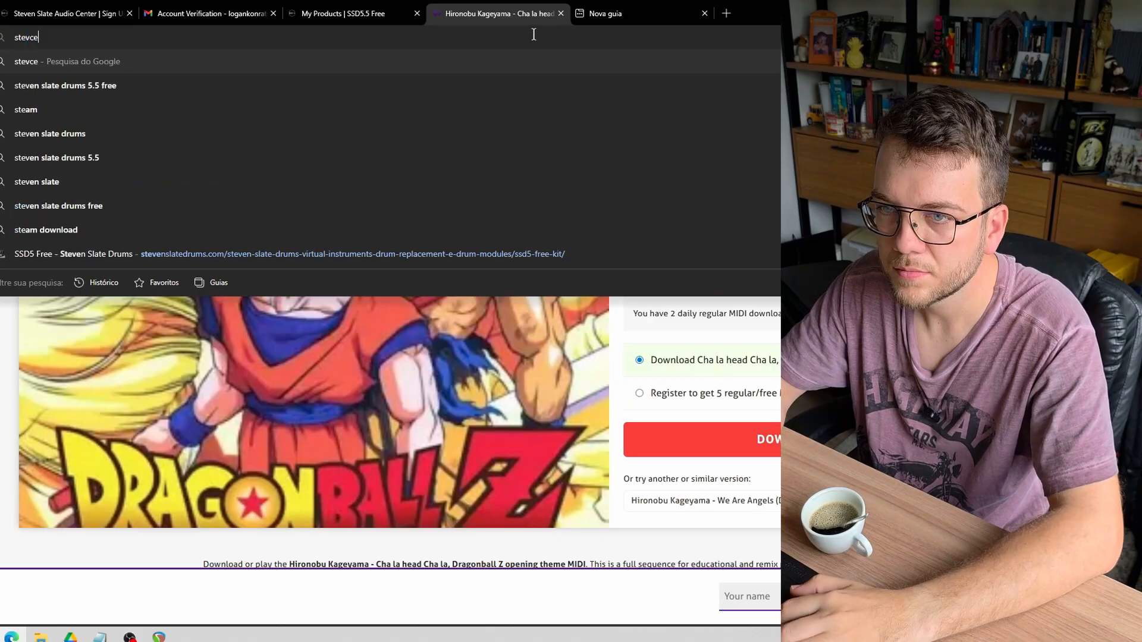
key(Return)
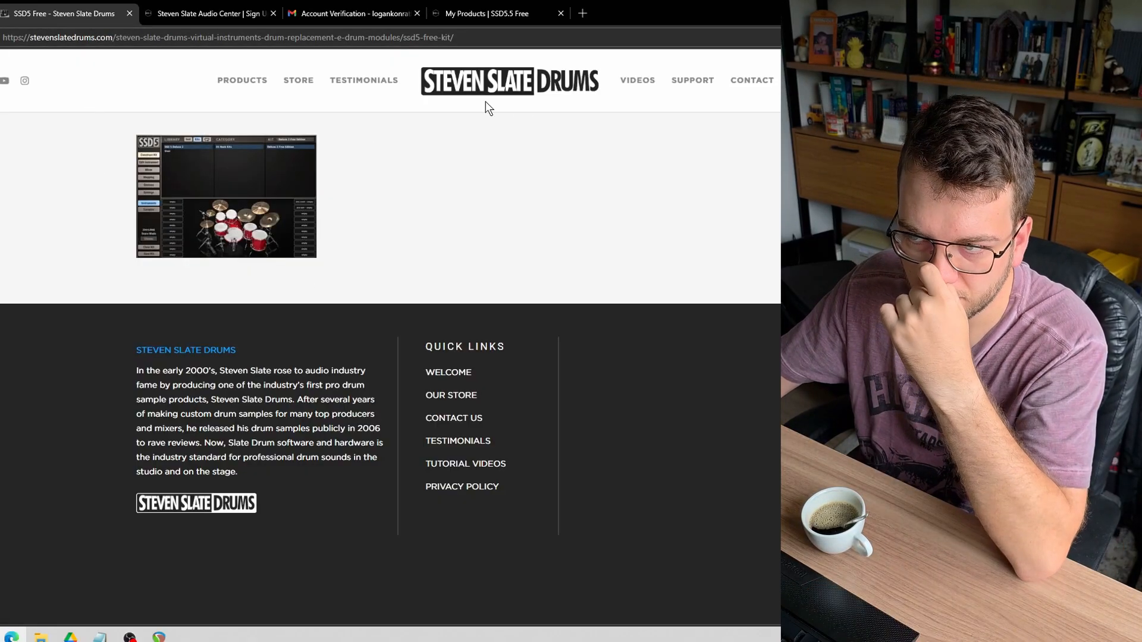
Go to the SSD 5.5 Free section of the products and review the drum software's features and free offer
click(232, 82)
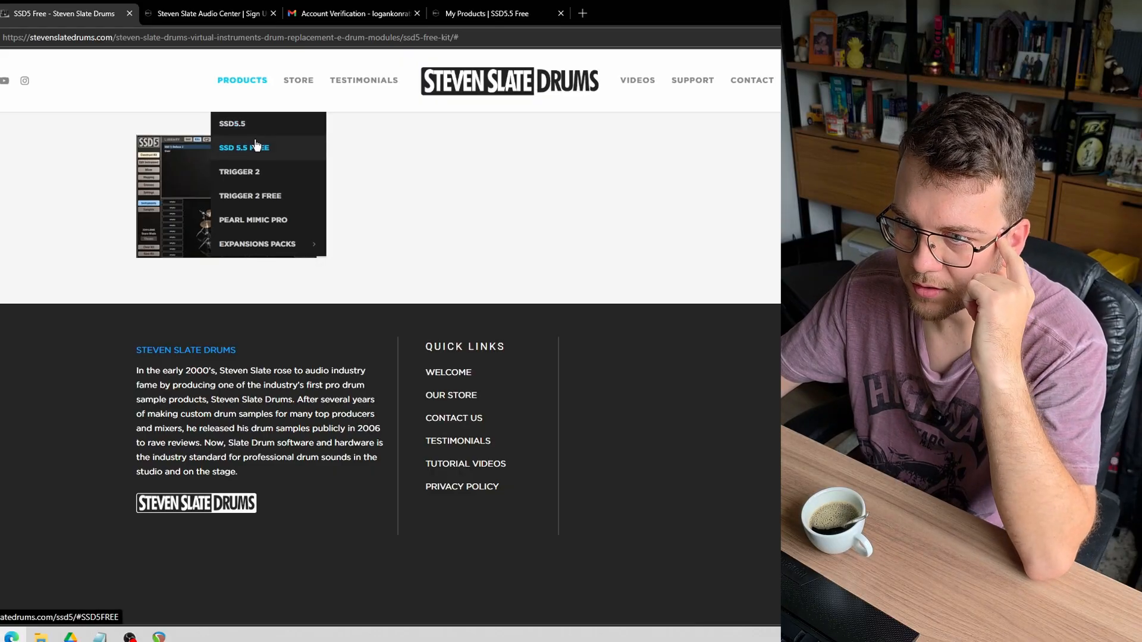
click(255, 150)
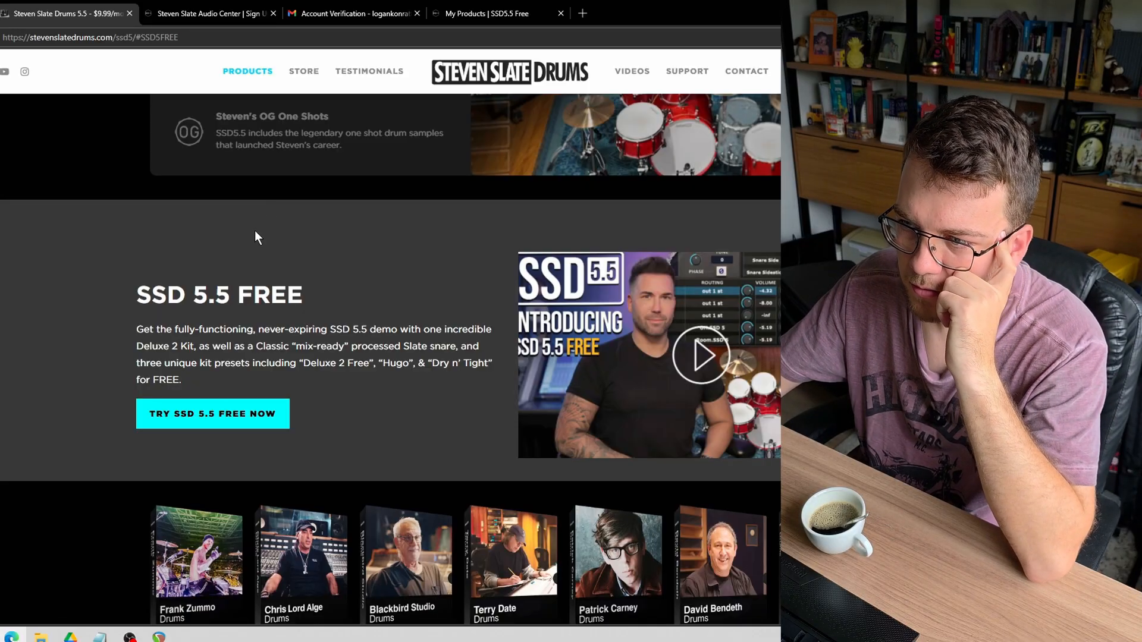
scroll(390, 254, up, 7)
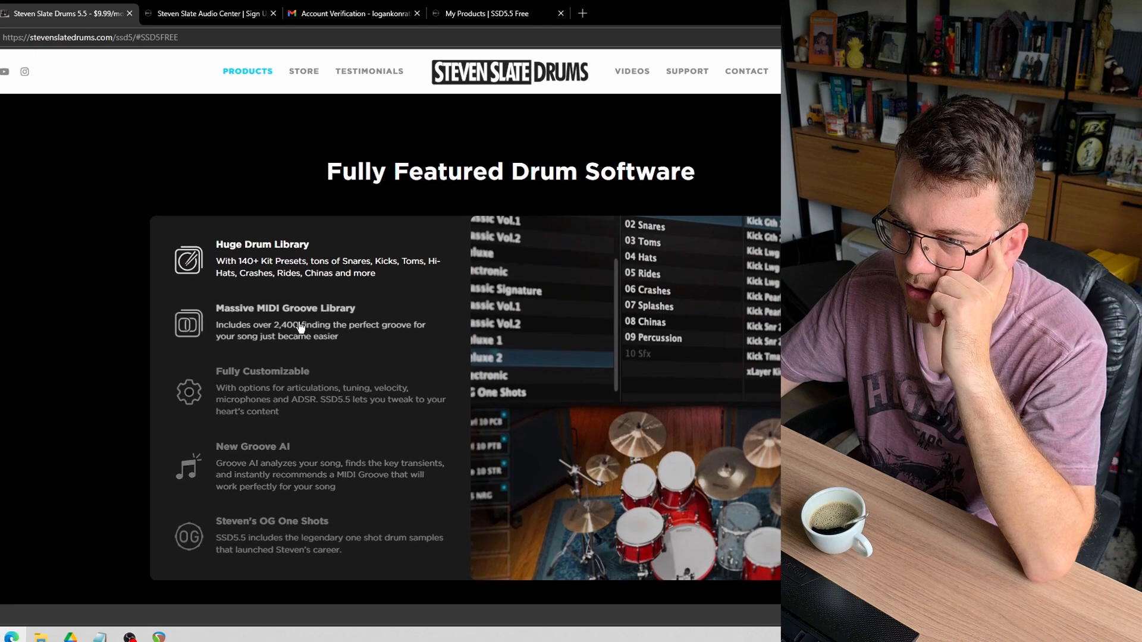
scroll(473, 313, down, 10)
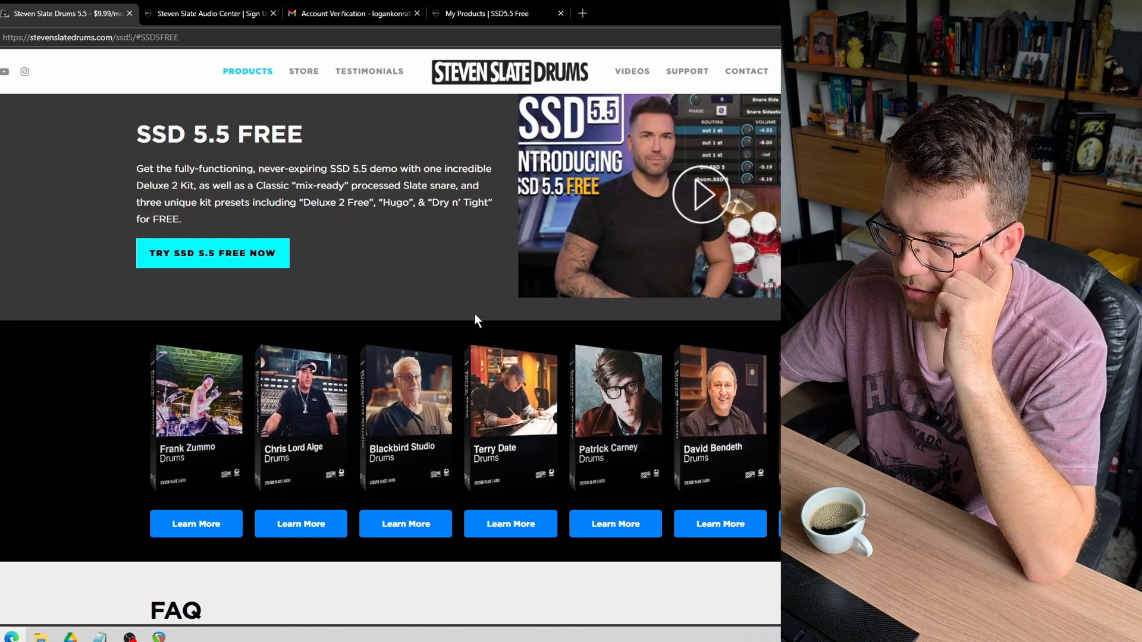
scroll(473, 313, up, 3)
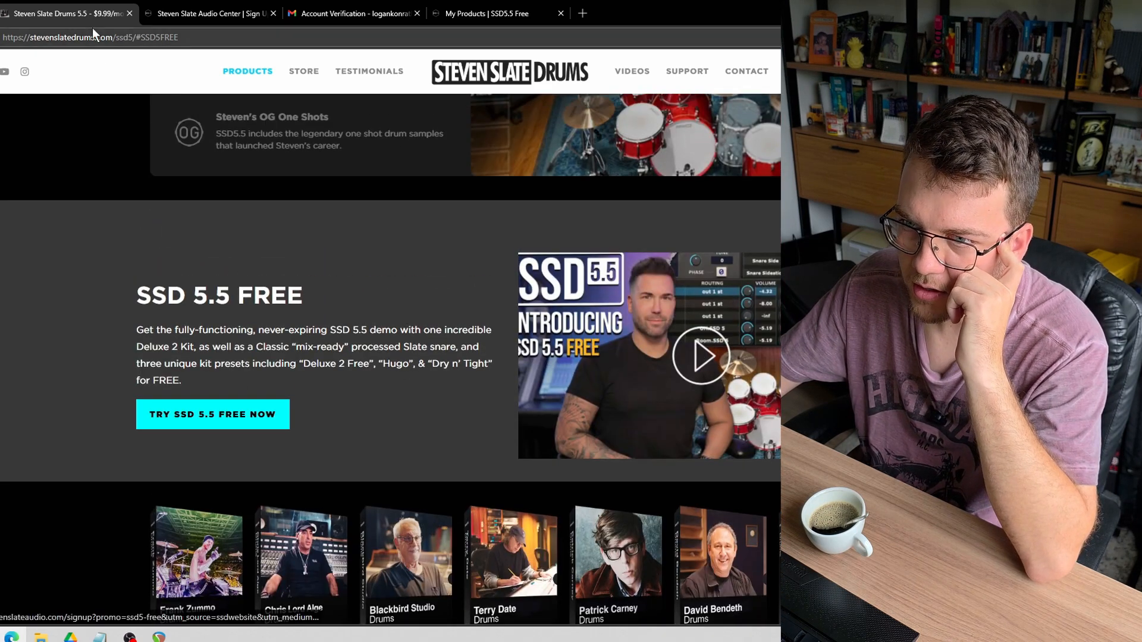
Review the Steven Slate sign-up page, verification e-mail, SSD5.5 Free installer page and the account's product list
click(158, 14)
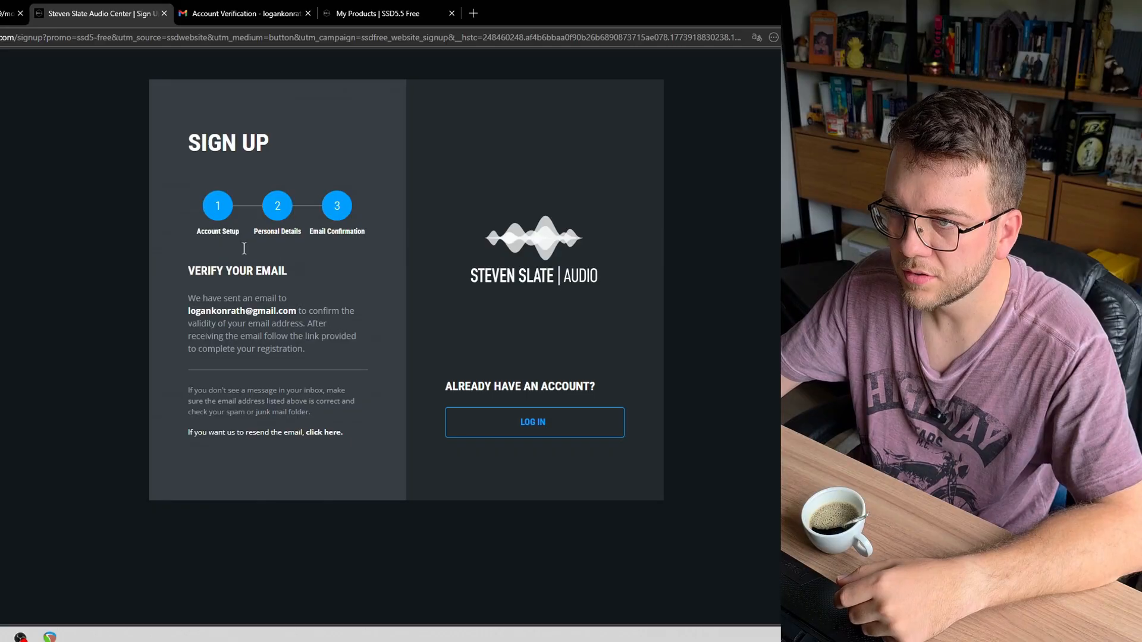
click(268, 14)
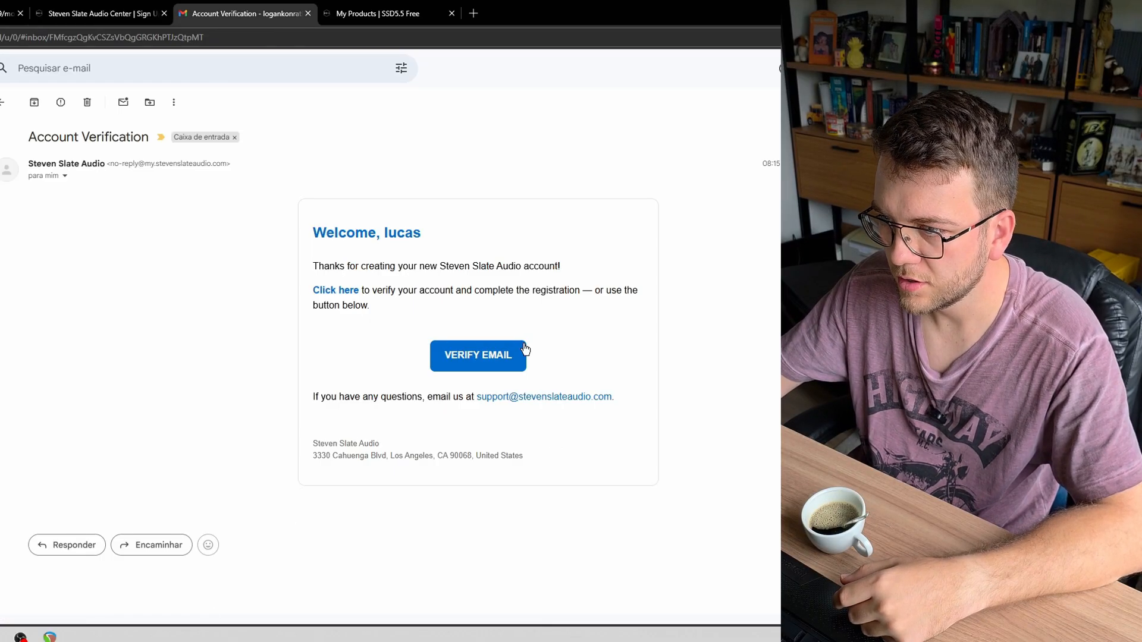
click(389, 14)
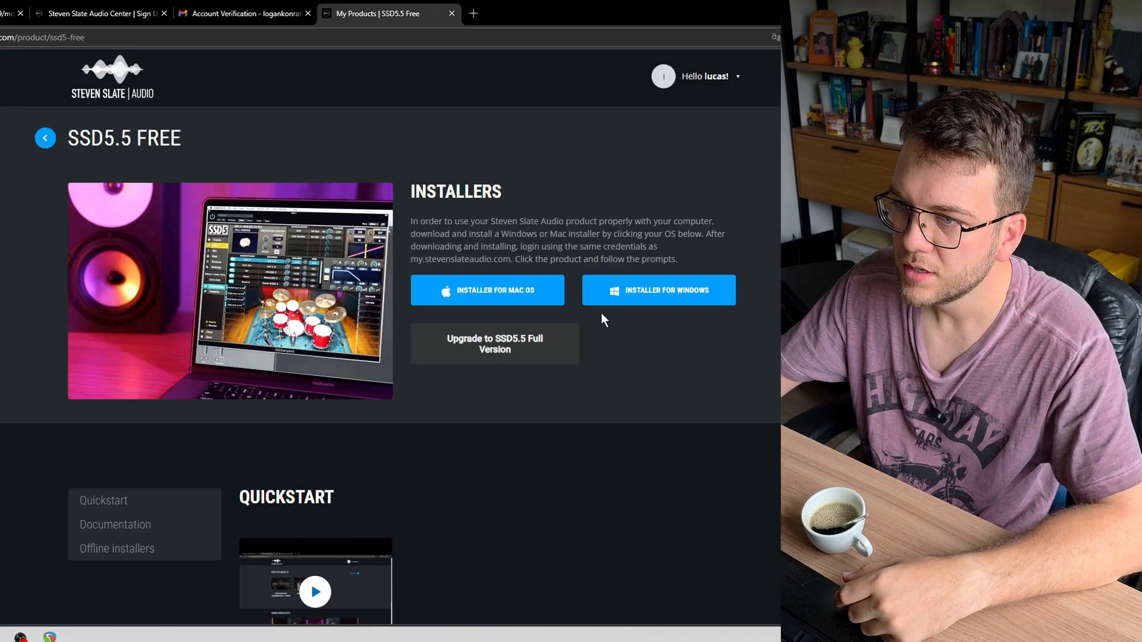
click(45, 139)
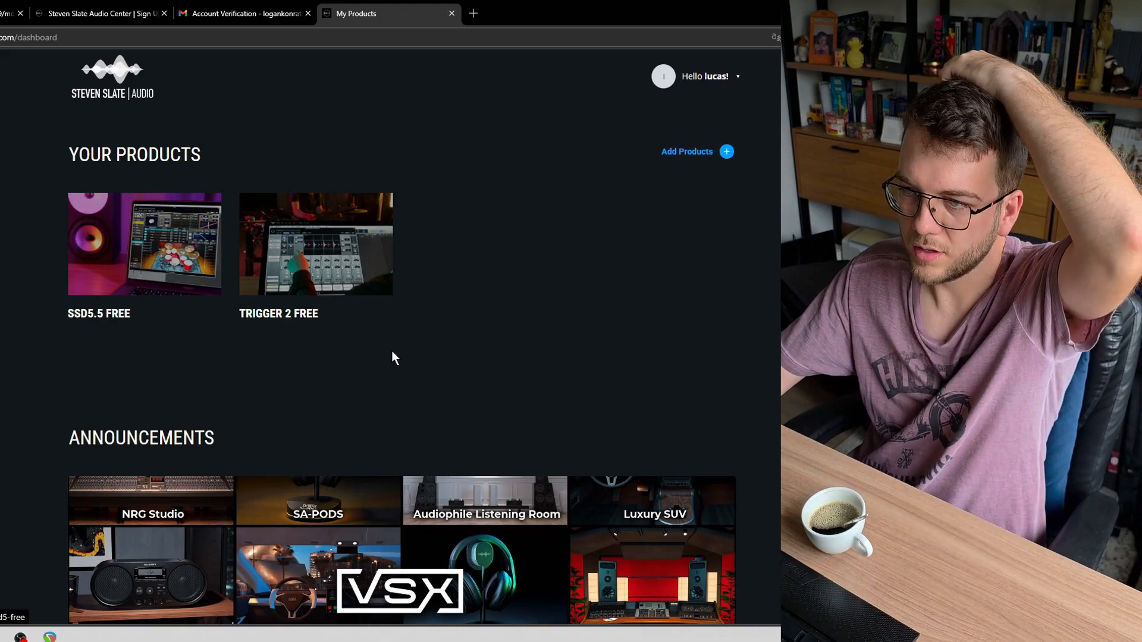
click(217, 288)
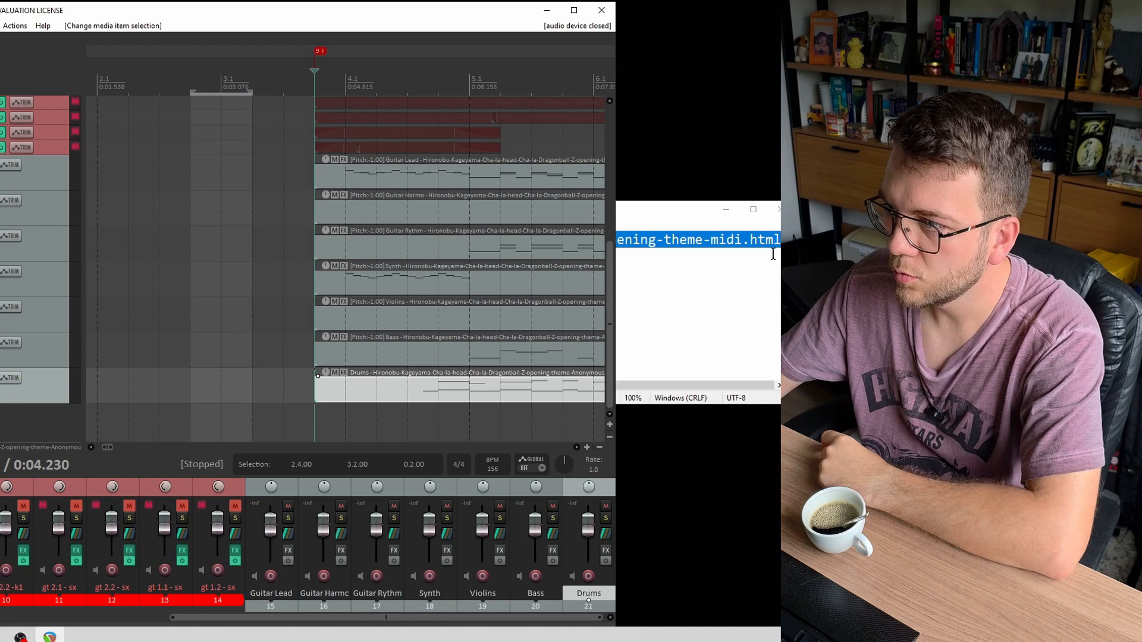
Clear the open windows off the desktop, launch Steven Slate Audio Center and choose SSD5.5 Free for installation
click(732, 209)
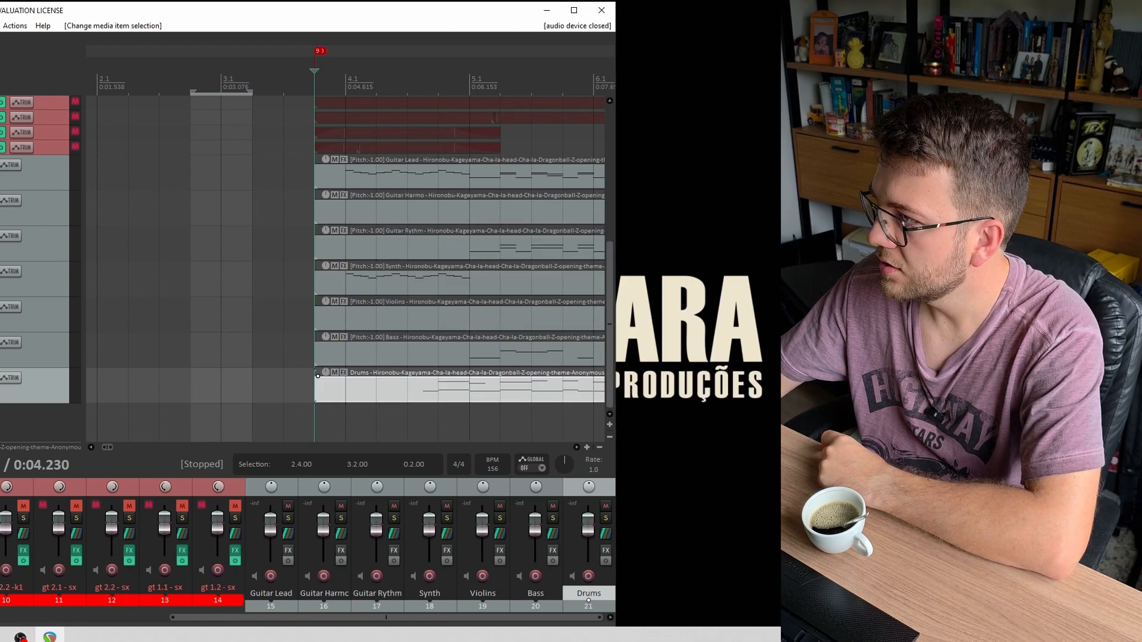
drag(827, 36, 759, 36)
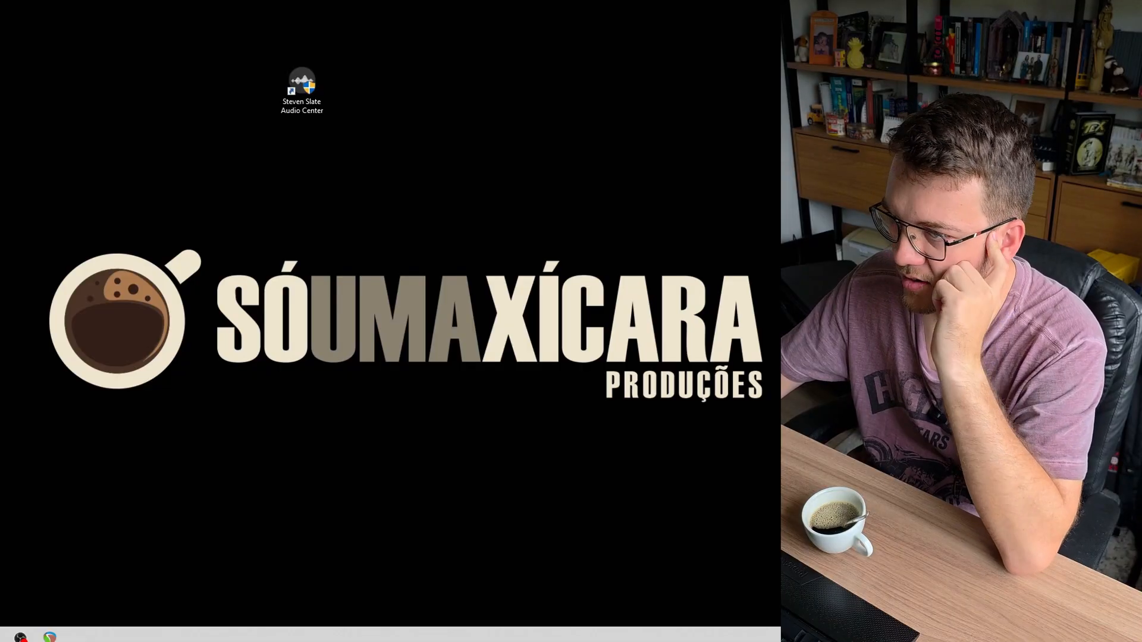
drag(357, 113, 233, 87)
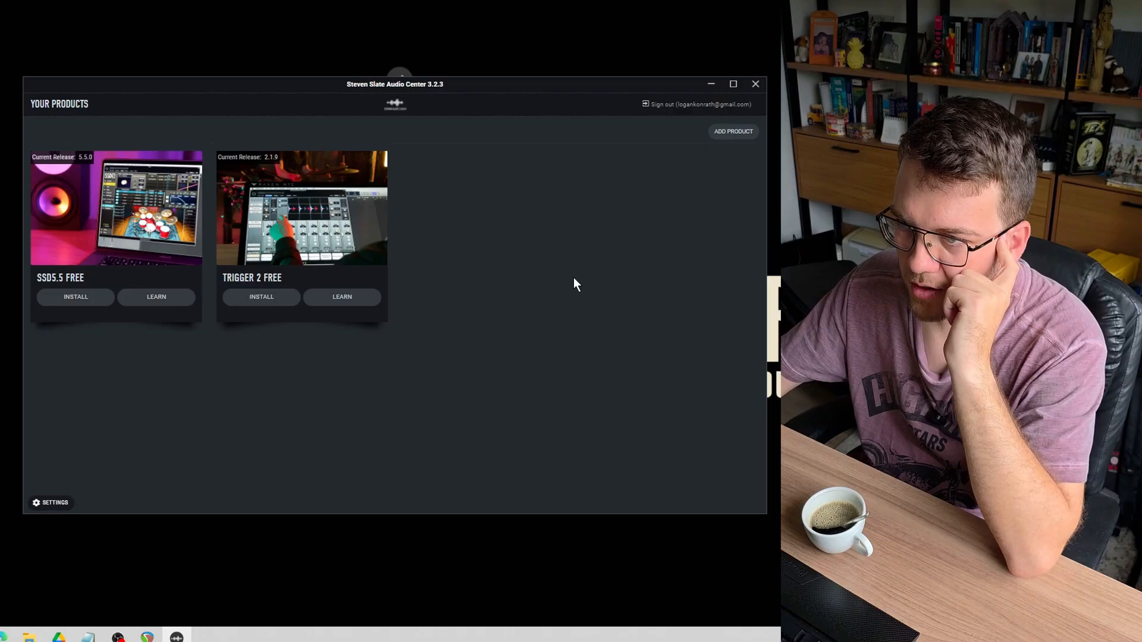
click(77, 298)
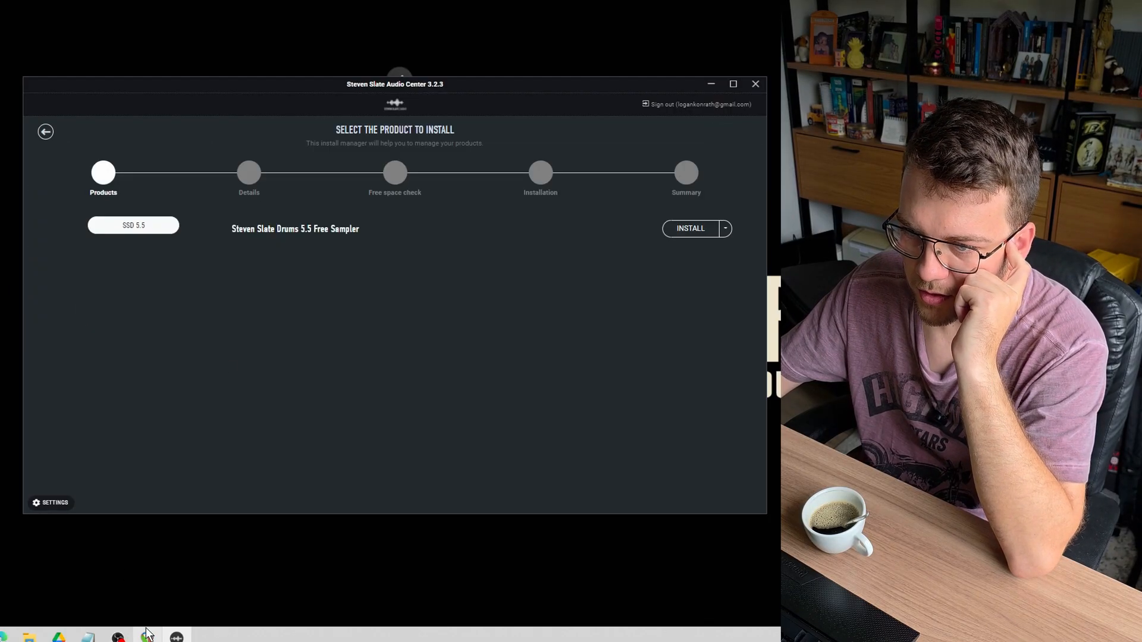
Switch to REAPER, close it and return to the Steven Slate Audio Center installer
click(147, 636)
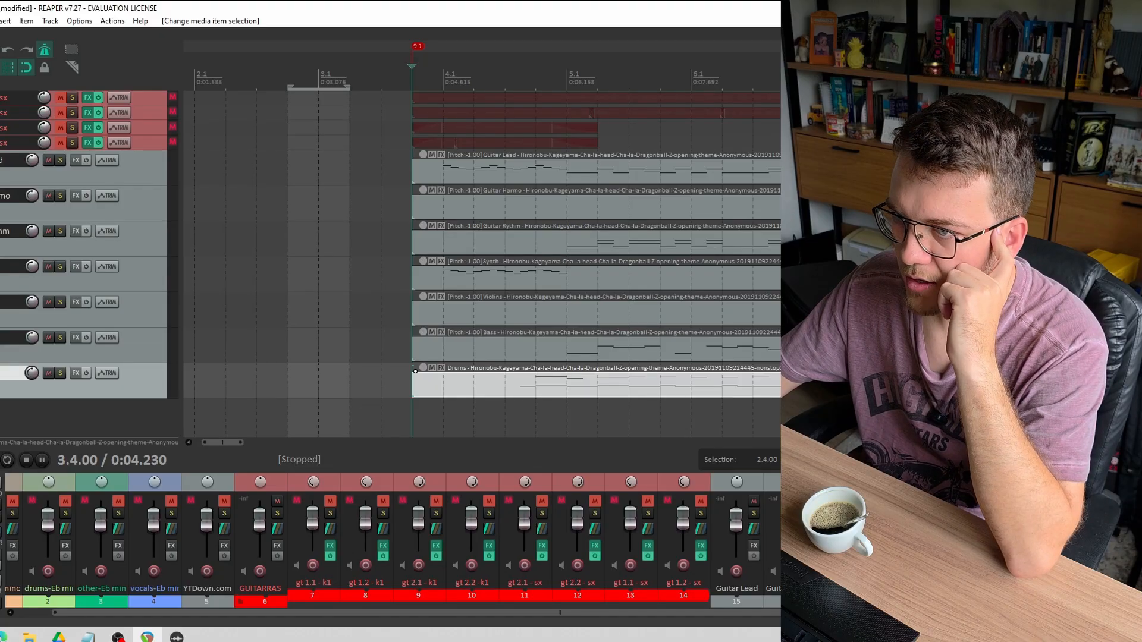
key(alt+F4)
click(470, 352)
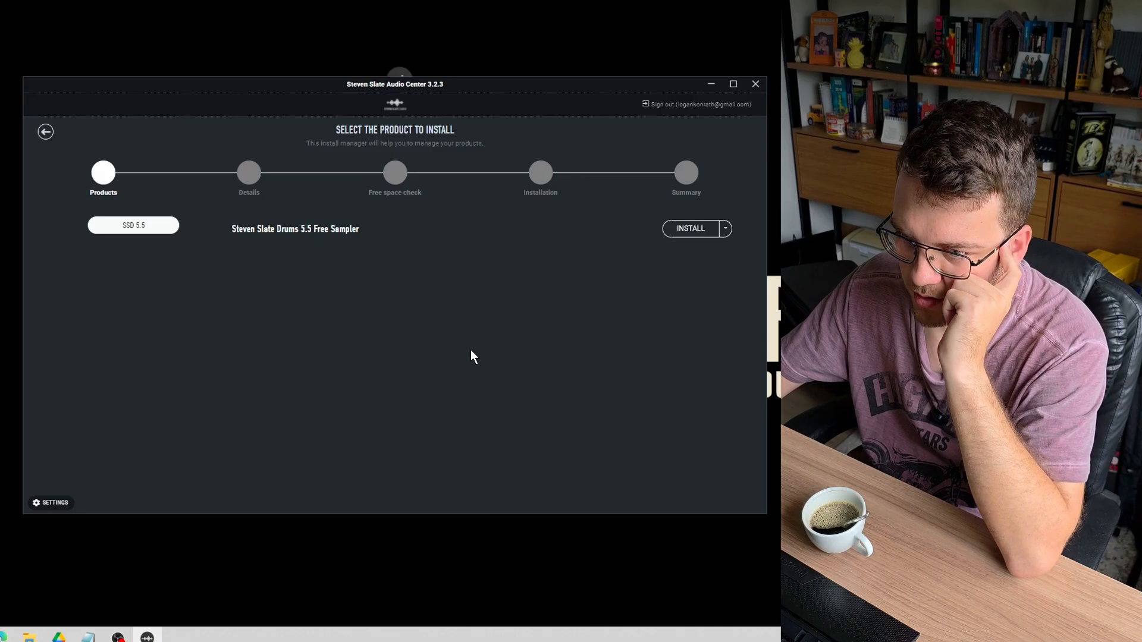
Start installing the Steven Slate Drums 5.5 Free Sampler, acknowledge both notices and accept the user license agreement
click(695, 230)
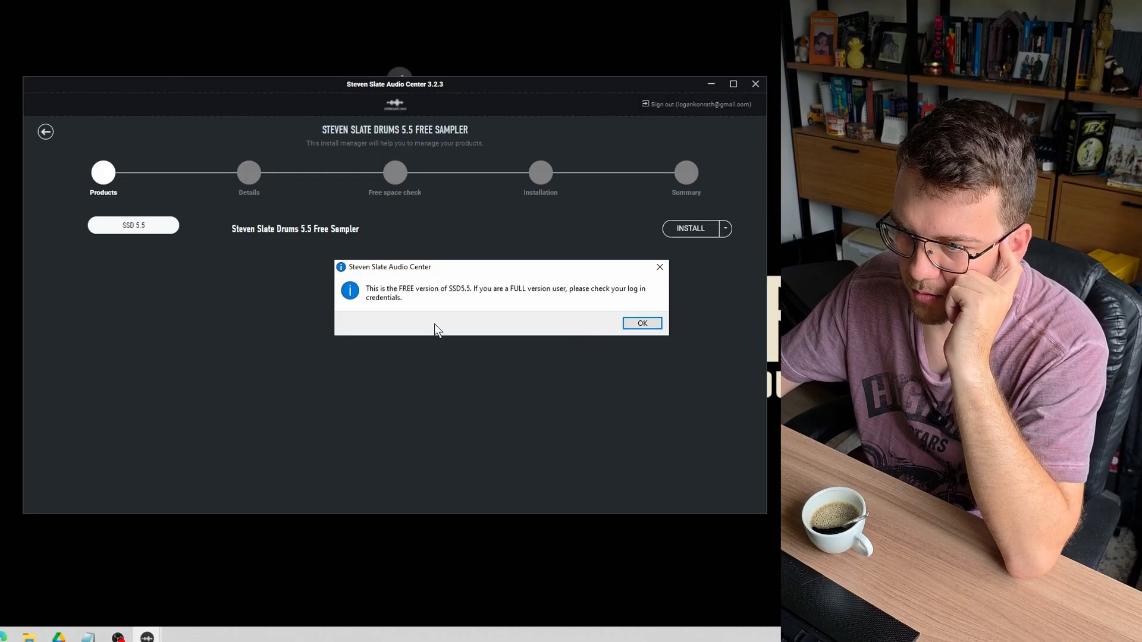
drag(434, 275, 291, 282)
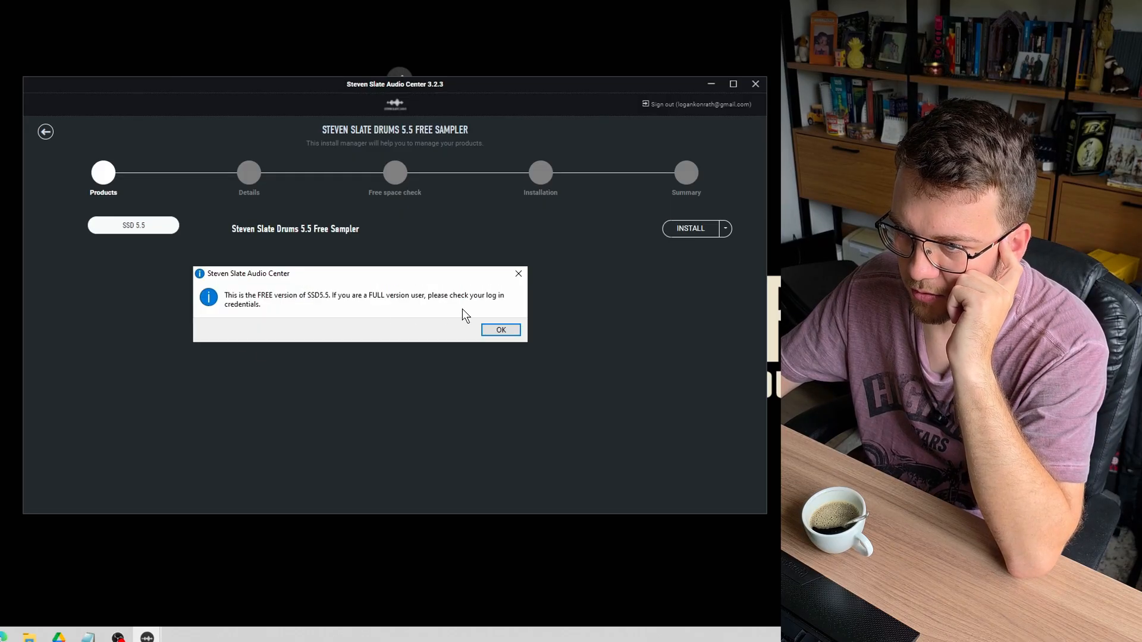
click(500, 331)
drag(563, 281, 405, 285)
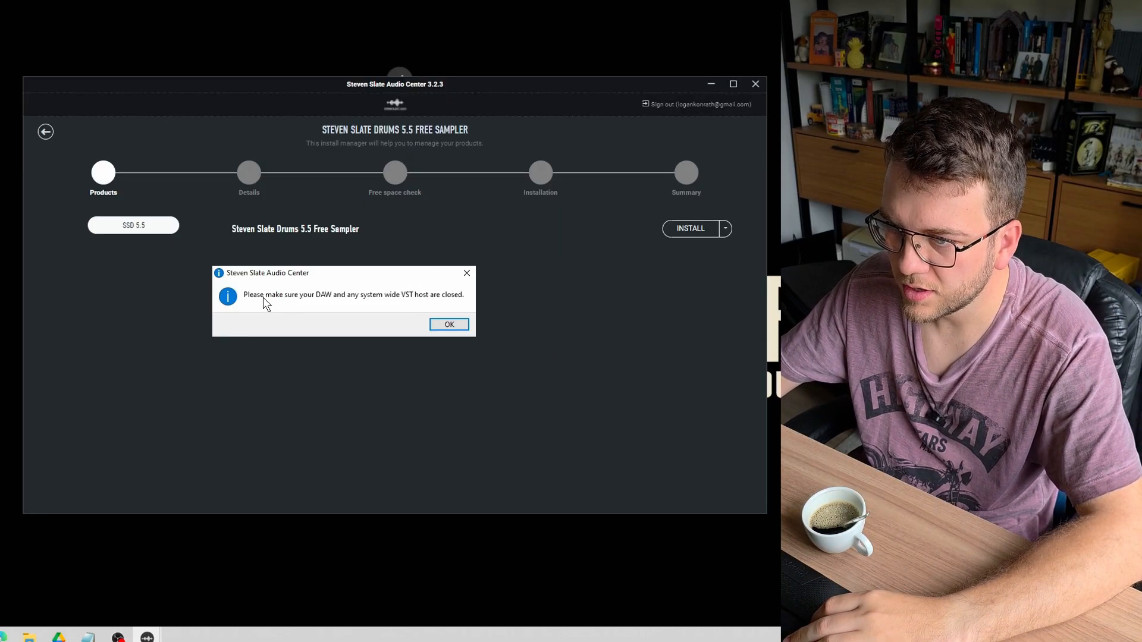
click(452, 329)
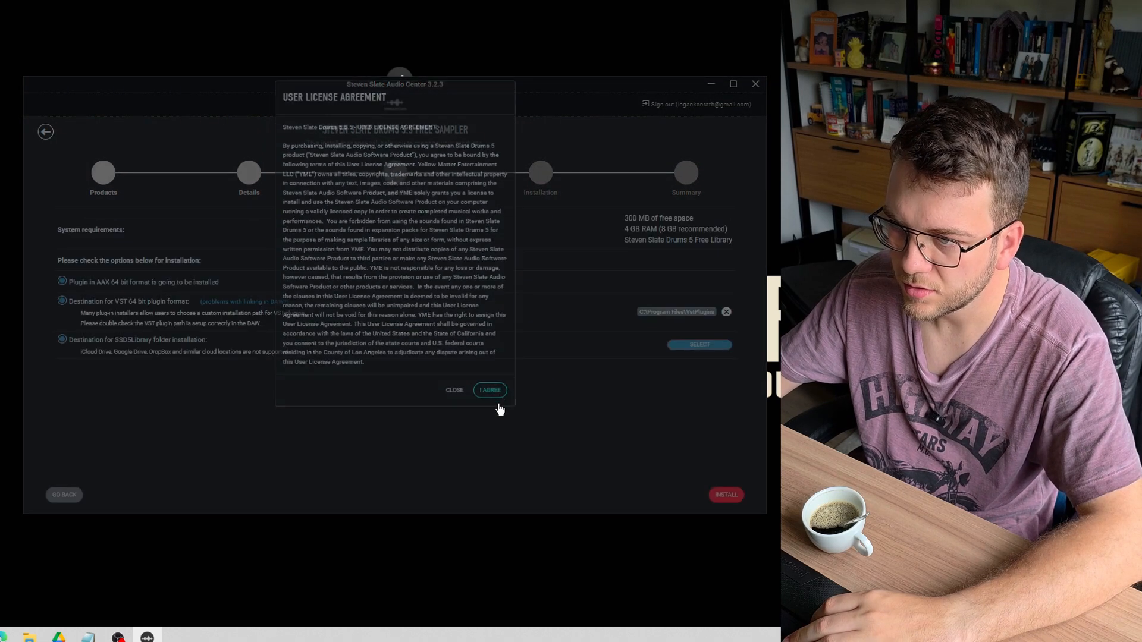
click(498, 406)
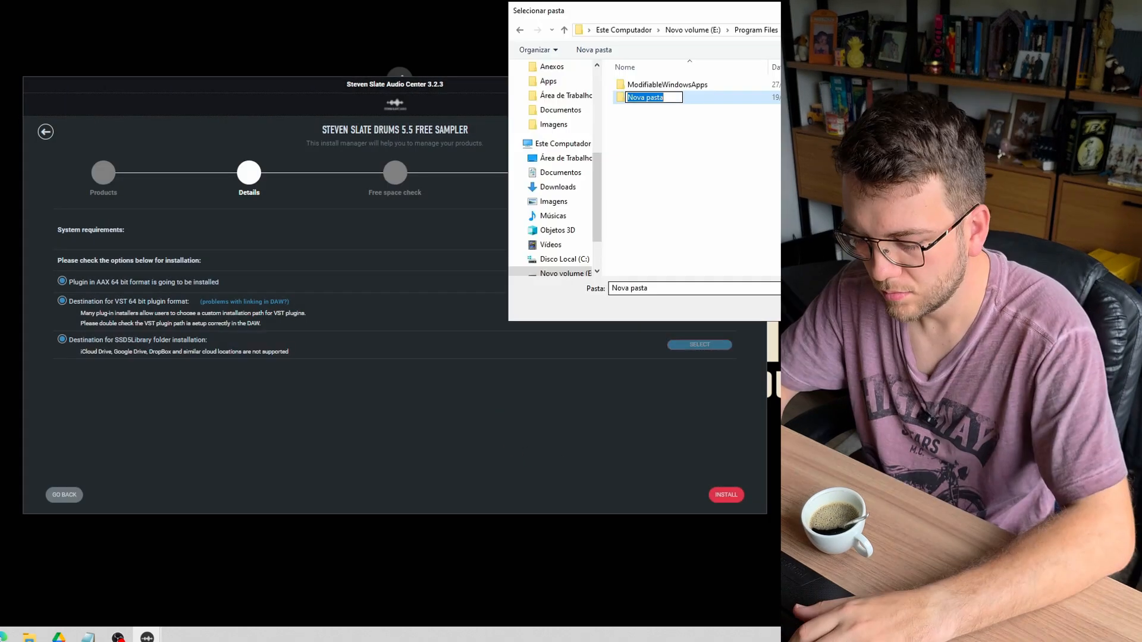
Name the new folder in E:\Program Files SSD5 FREE, choose it as the SSD5Library destination and start the installation
key(Caps_Lock)
text(SSD)
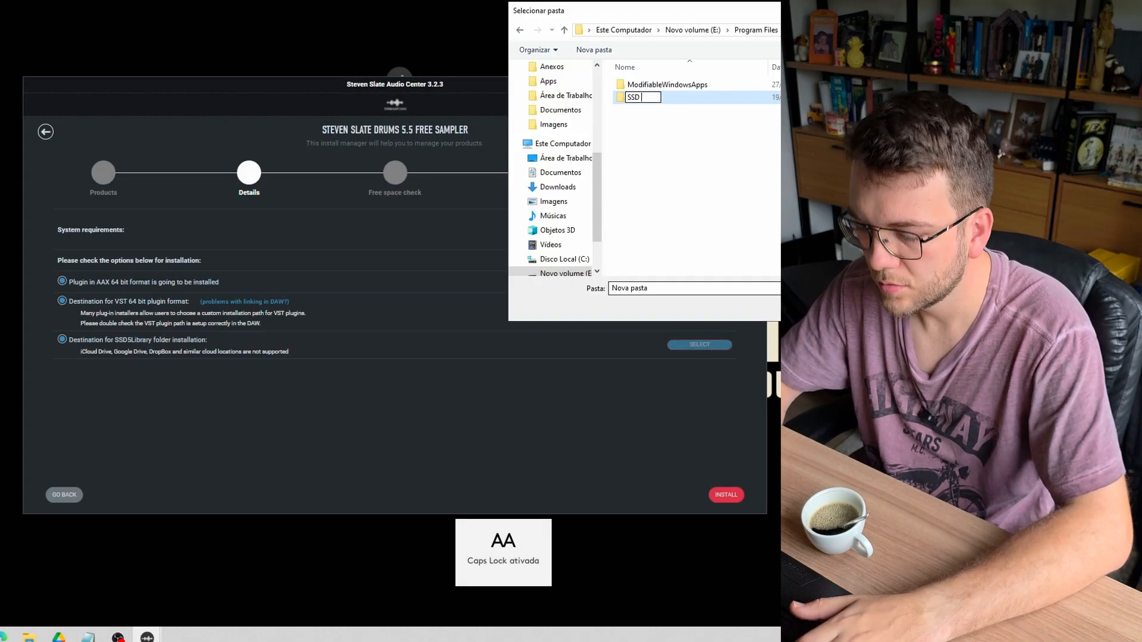
text(5)
key(Caps_Lock)
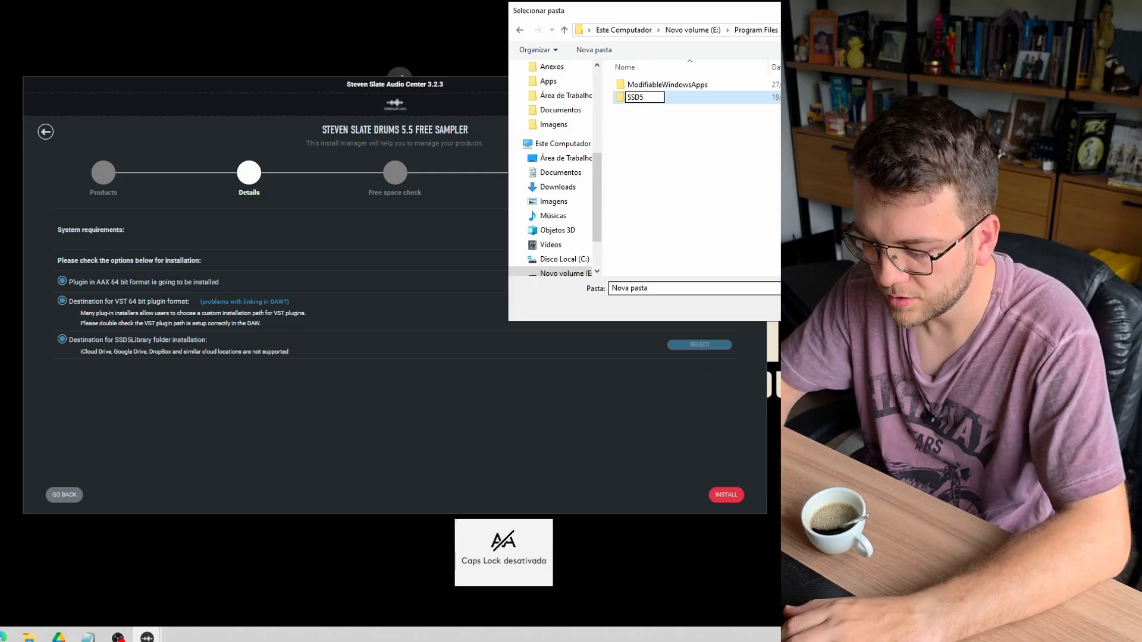
key(Caps_Lock)
text(FREE)
key(Caps_Lock)
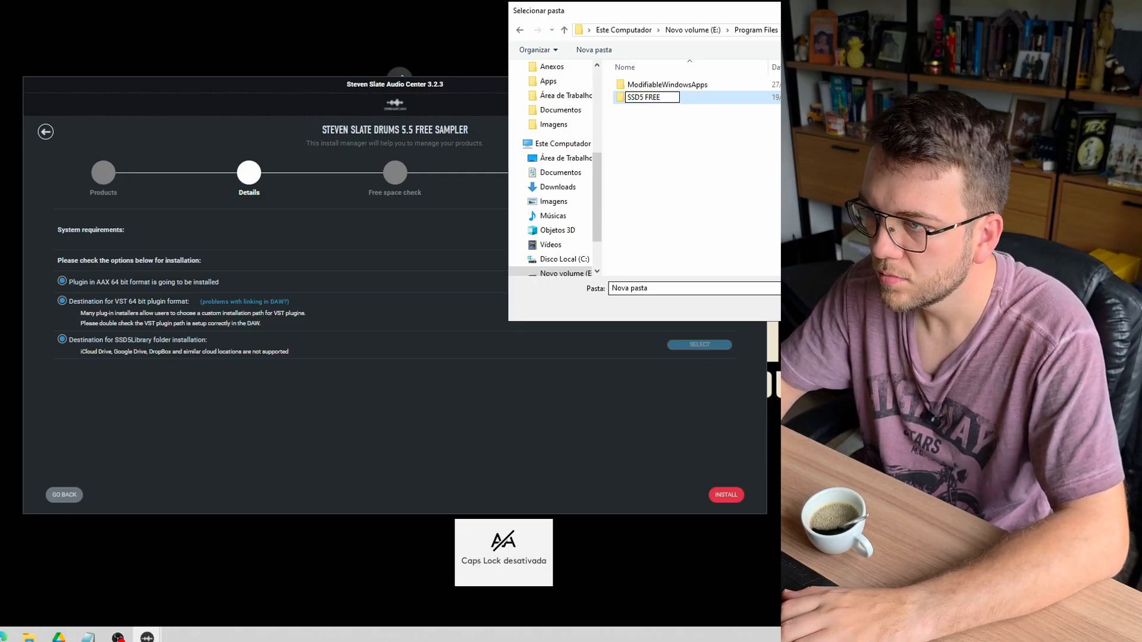
key(Return)
key(Return)
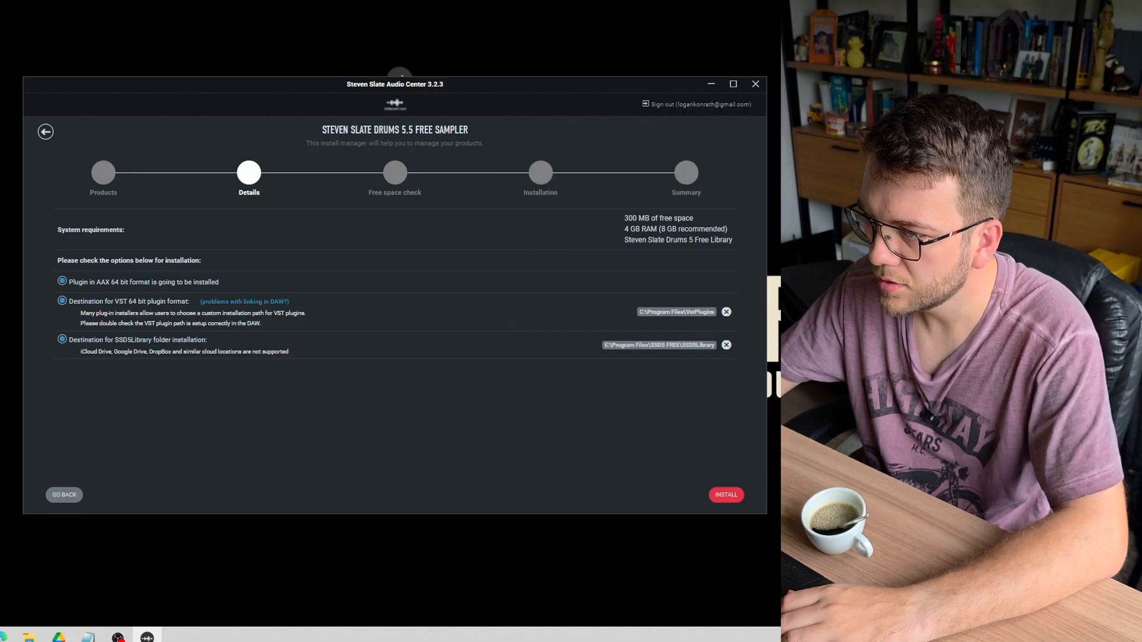
click(741, 495)
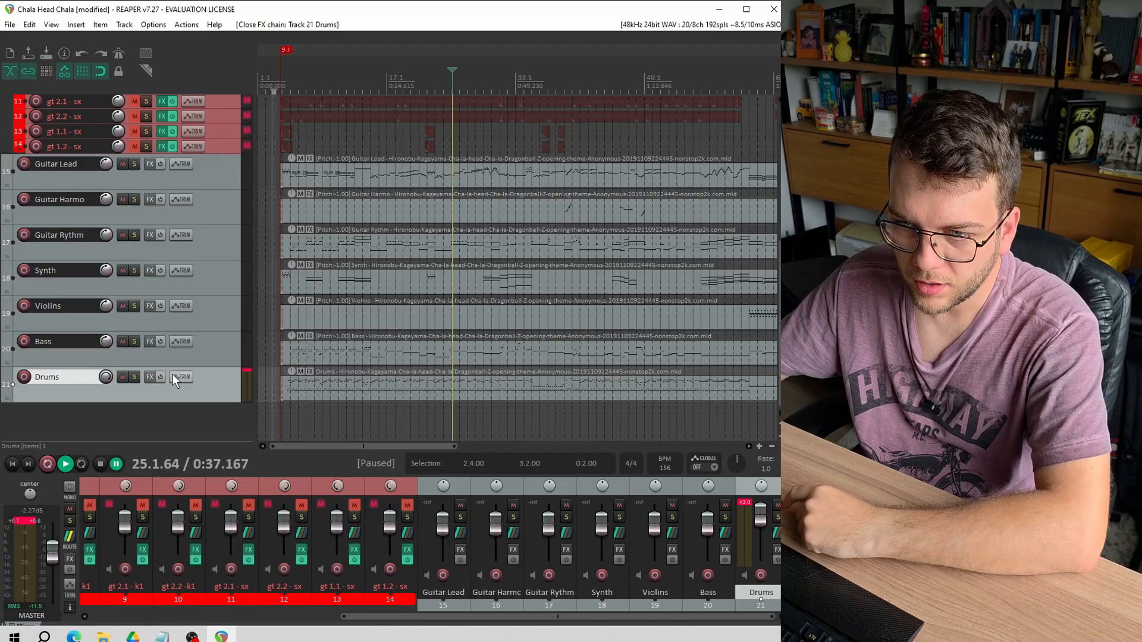
Add the SSDSampler5 plug-in to the Drums track and load the Deluxe 2 Free Edition kit preset
click(147, 378)
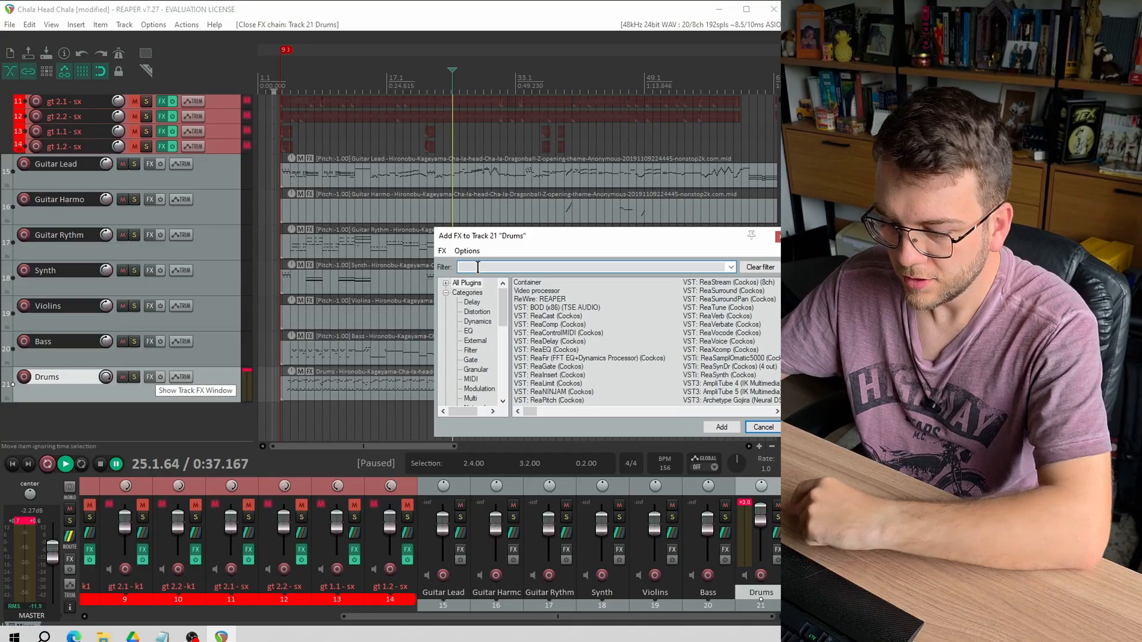
text(steven)
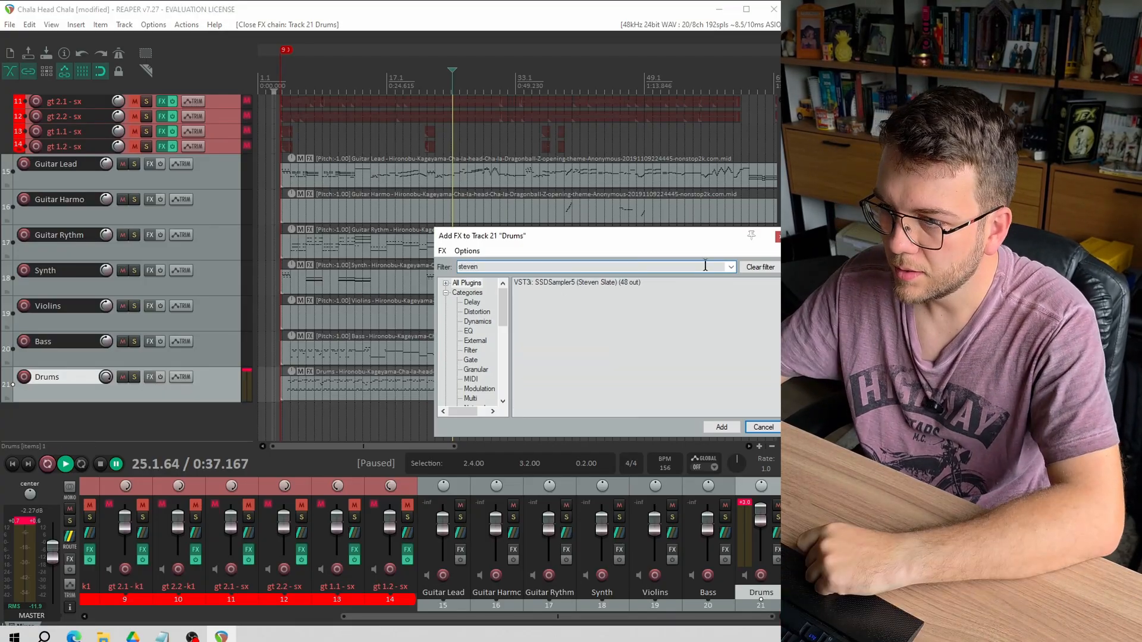
double_click(613, 285)
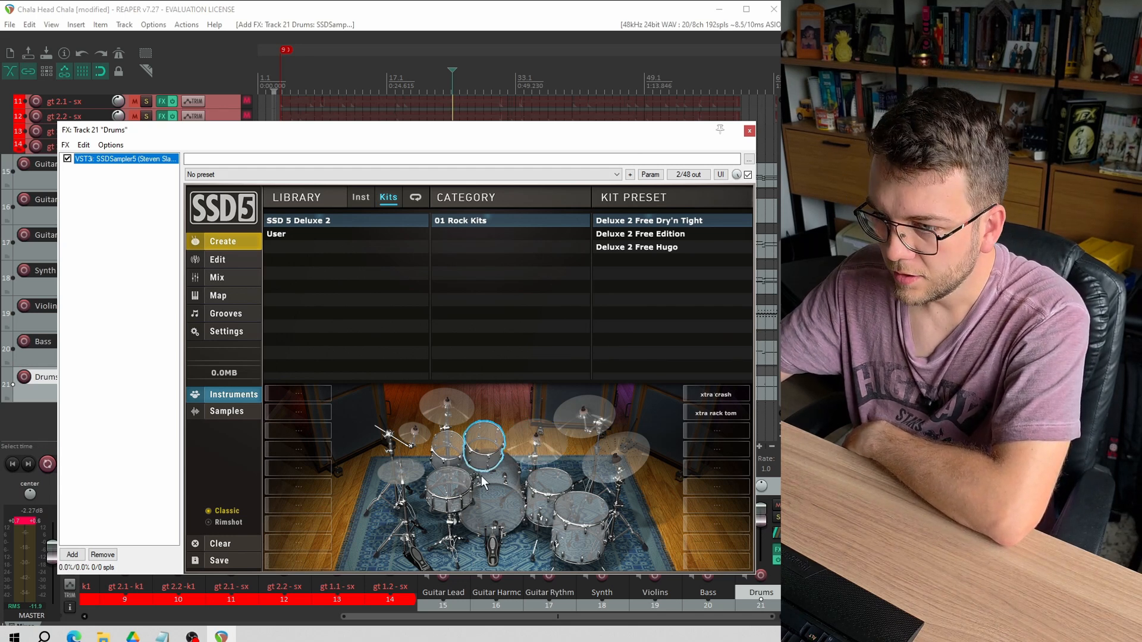
click(508, 507)
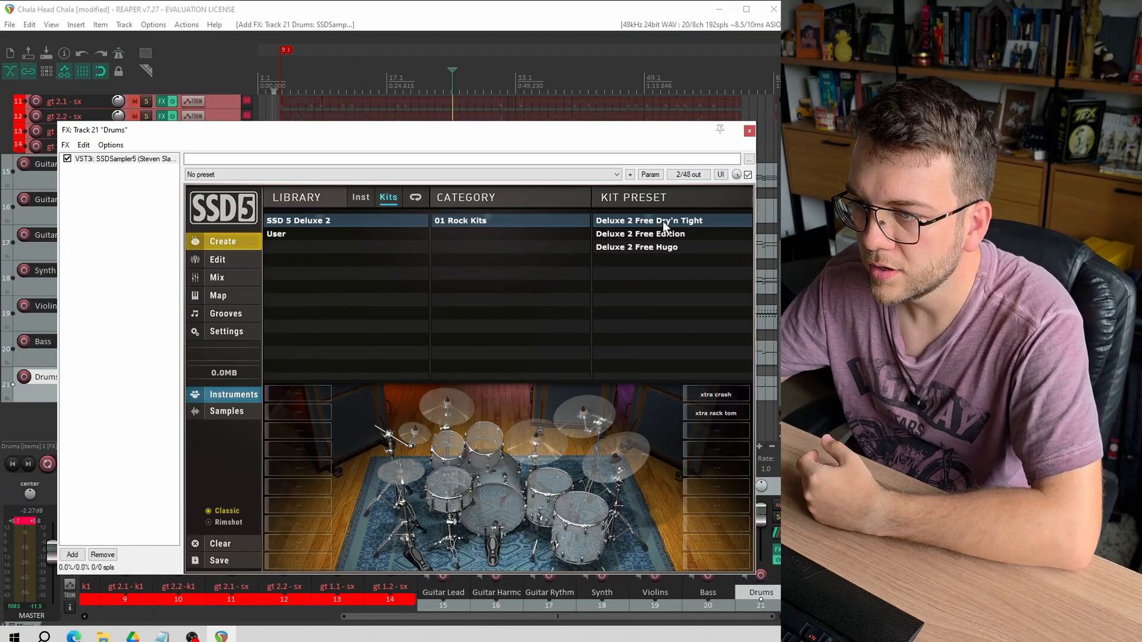
double_click(662, 220)
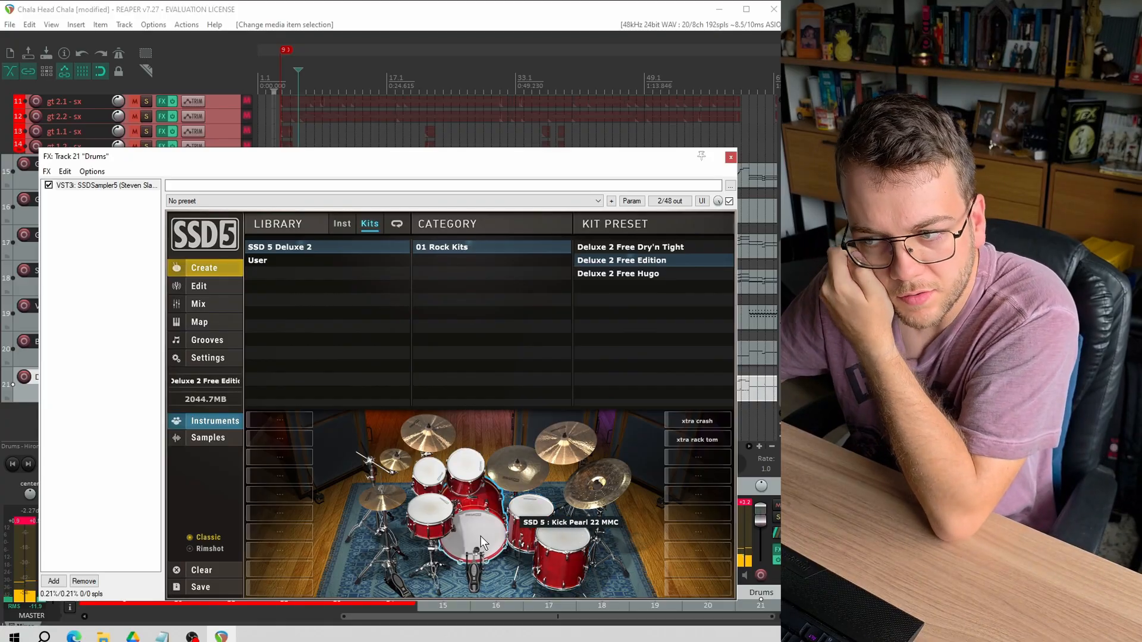
Audition the kick, toms and cymbals of the loaded kit on the drum picture
click(480, 536)
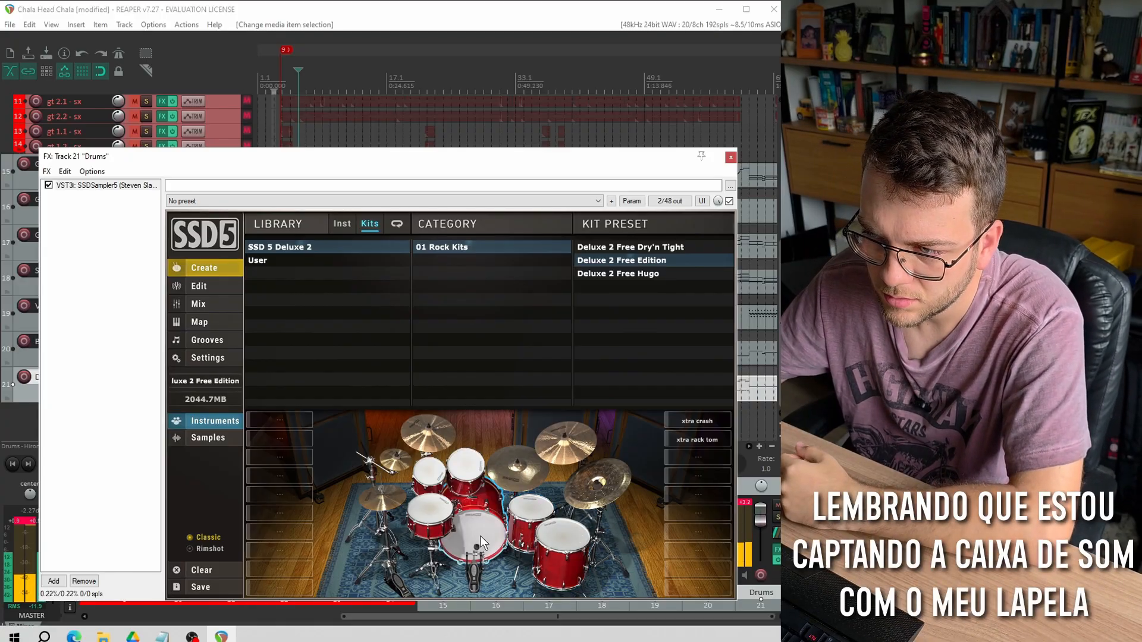
click(552, 511)
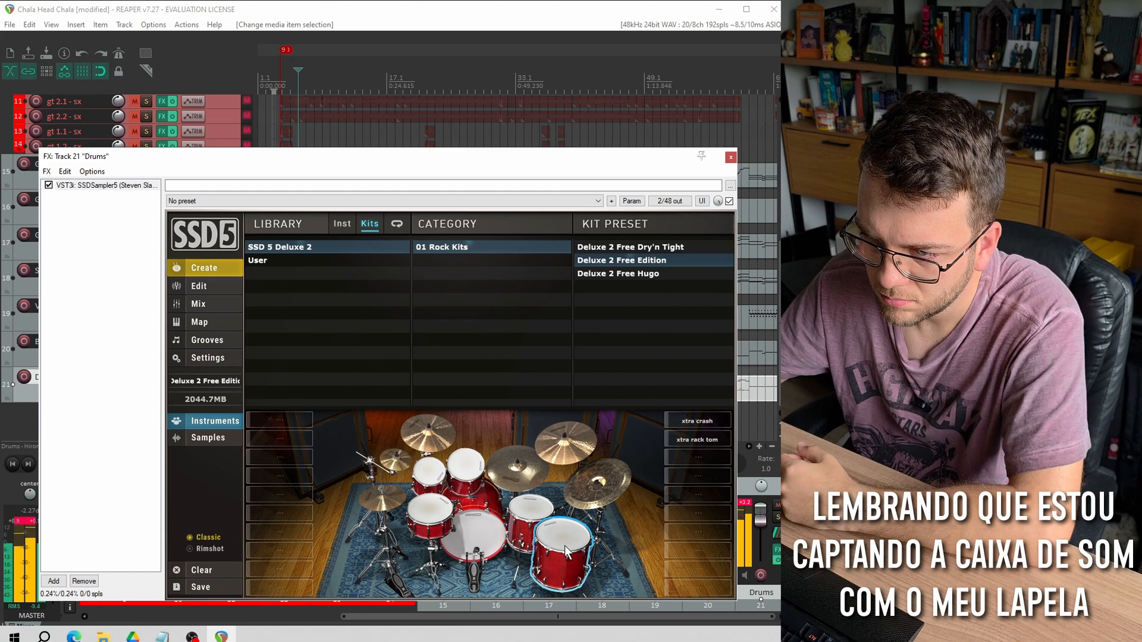
click(443, 484)
click(455, 474)
click(522, 482)
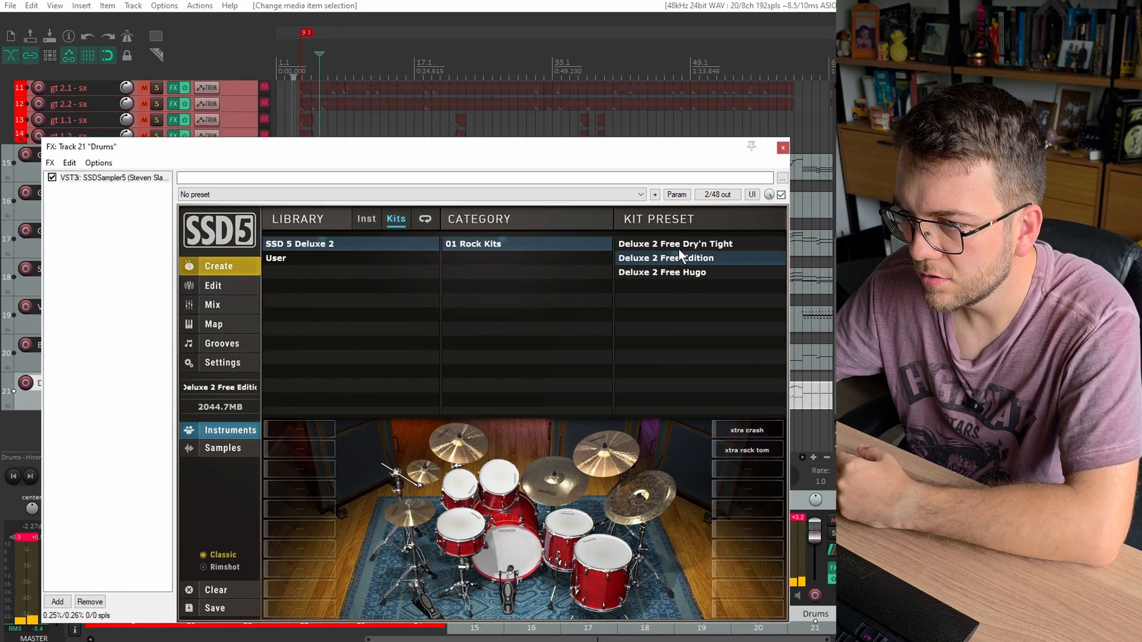
Look through the three Deluxe 2 Free kit presets and audition a cymbal, rack tom and snare
click(680, 248)
click(547, 483)
click(499, 477)
click(451, 519)
click(678, 258)
click(674, 272)
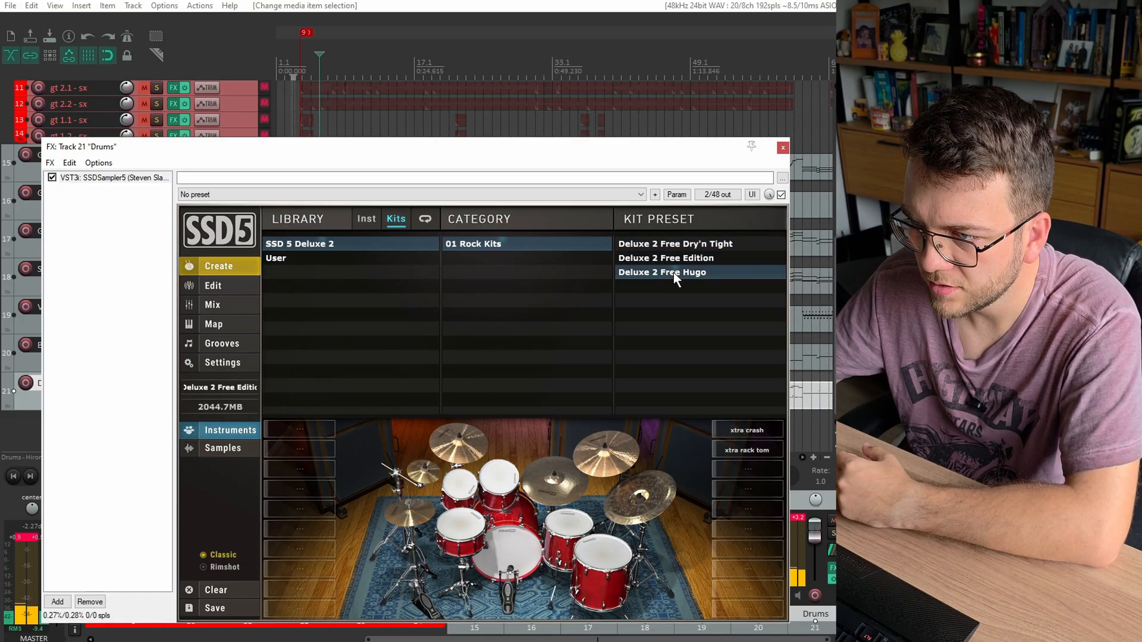
click(684, 246)
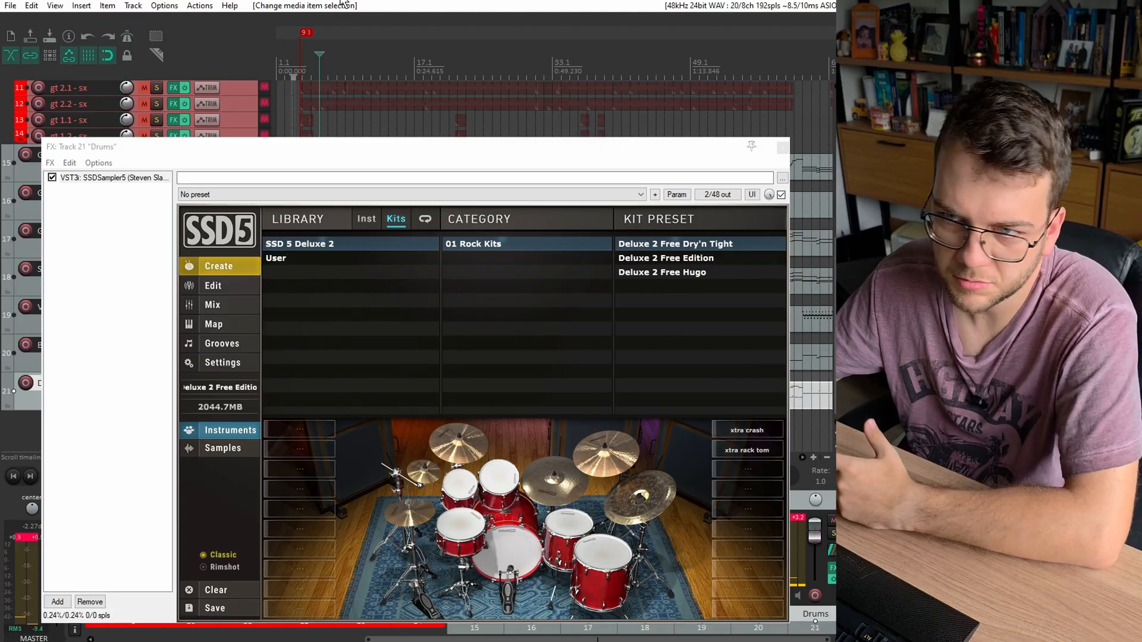
Move the sampler window aside, play the song from near the start of the Drums MIDI item, and bring the sampler back into view
drag(417, 151, 415, 445)
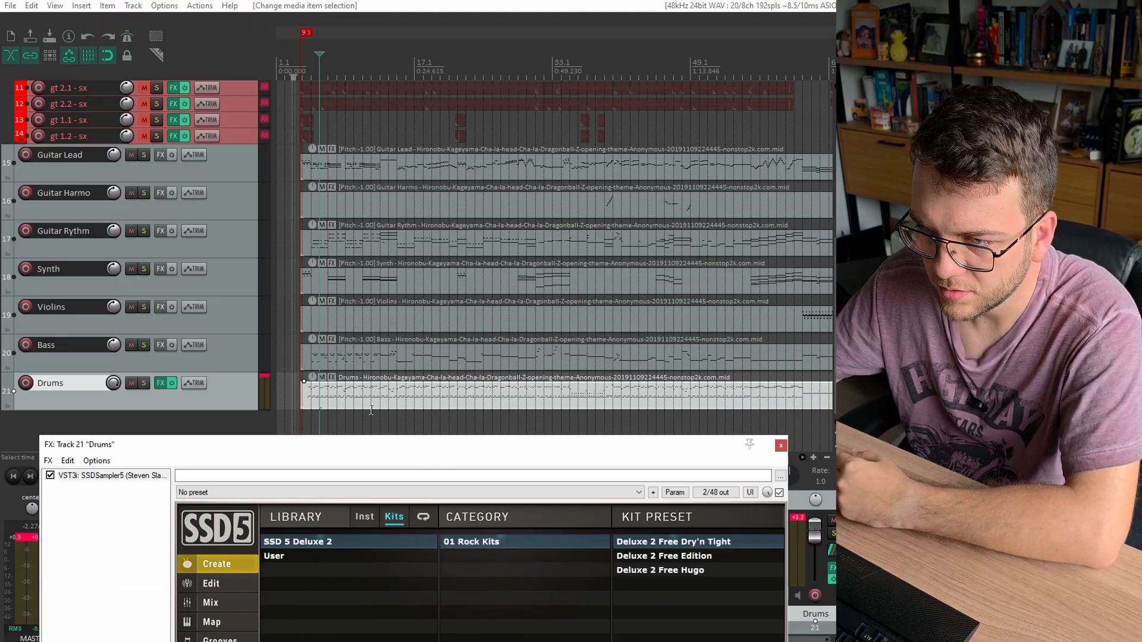
scroll(308, 386, up, 5)
click(466, 401)
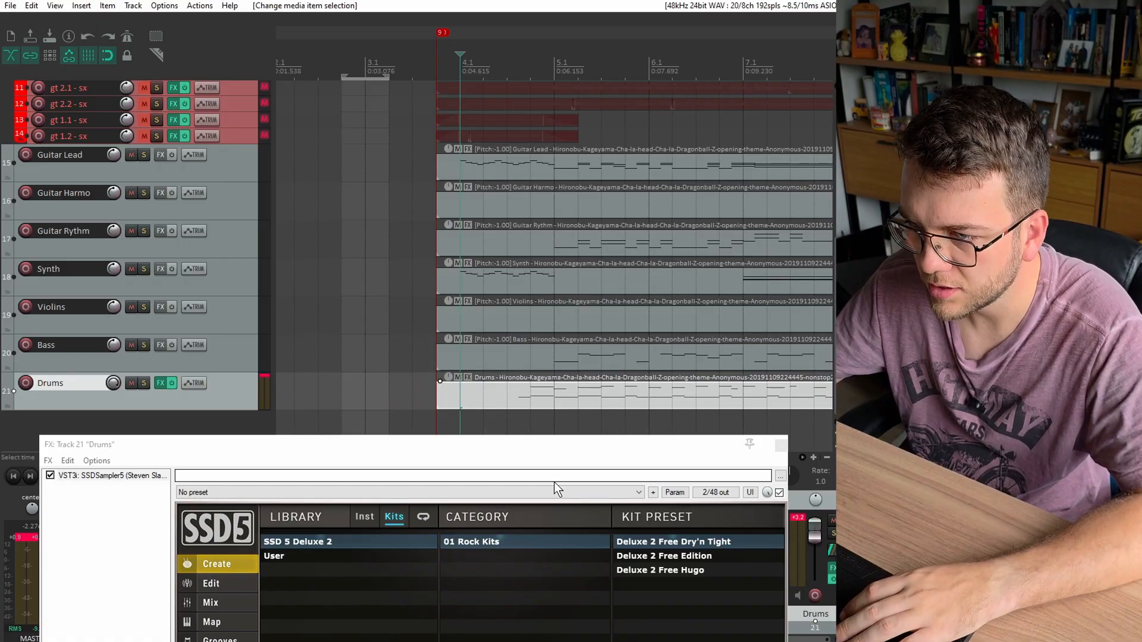
key(space)
drag(568, 452, 573, 97)
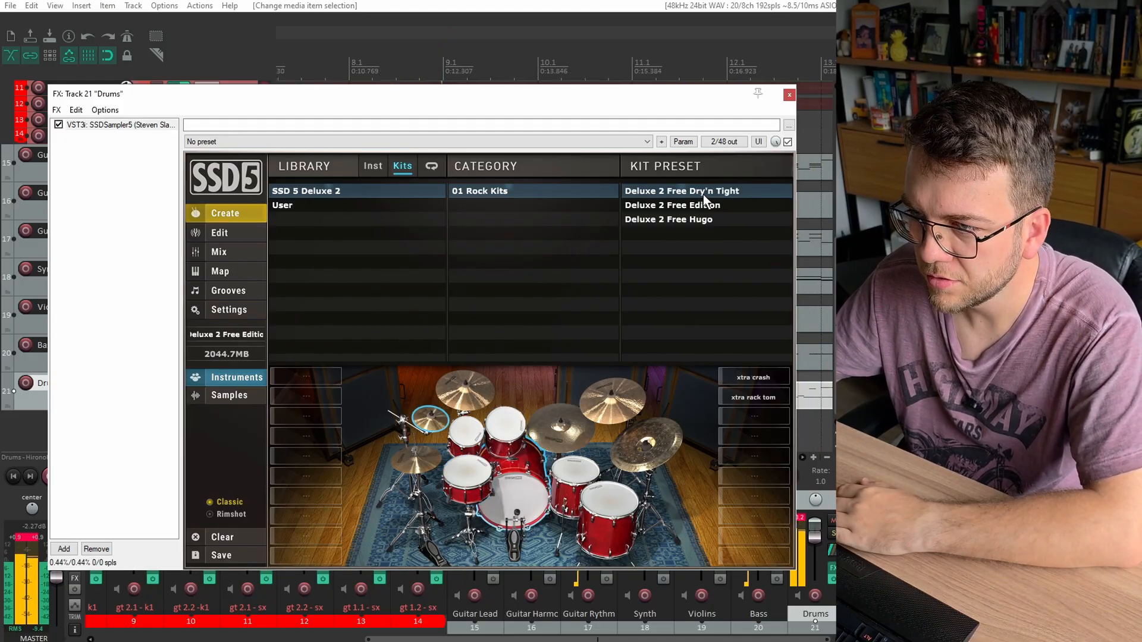
During playback, load the Deluxe 2 Free Dry'n Tight, Free Edition and Free Hugo kits in turn, keeping Free Hugo
double_click(703, 195)
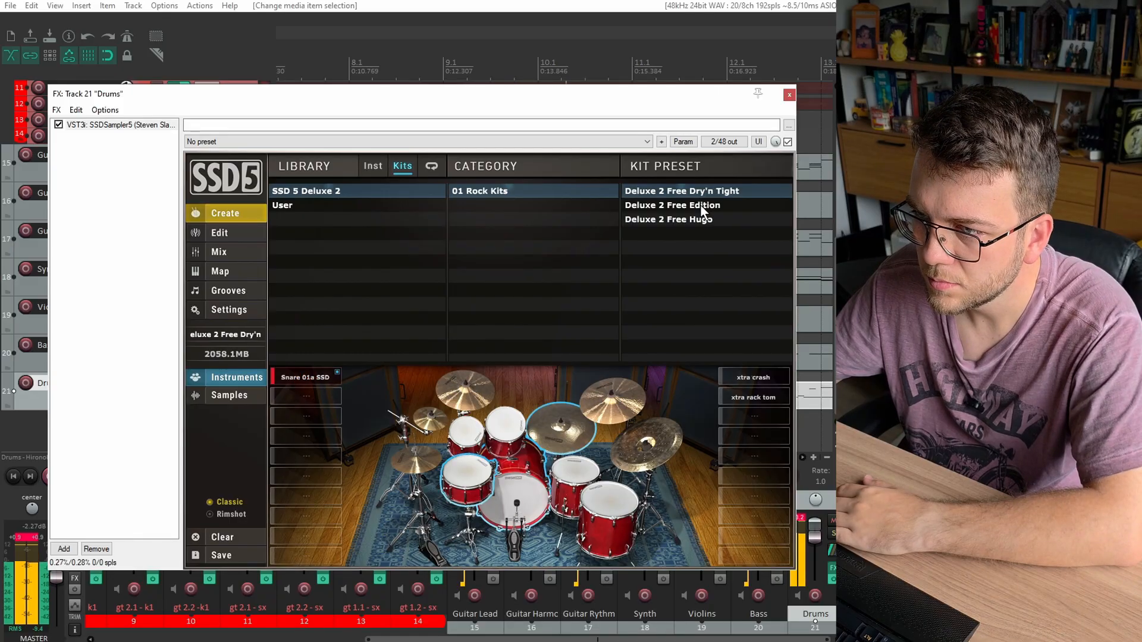
double_click(701, 205)
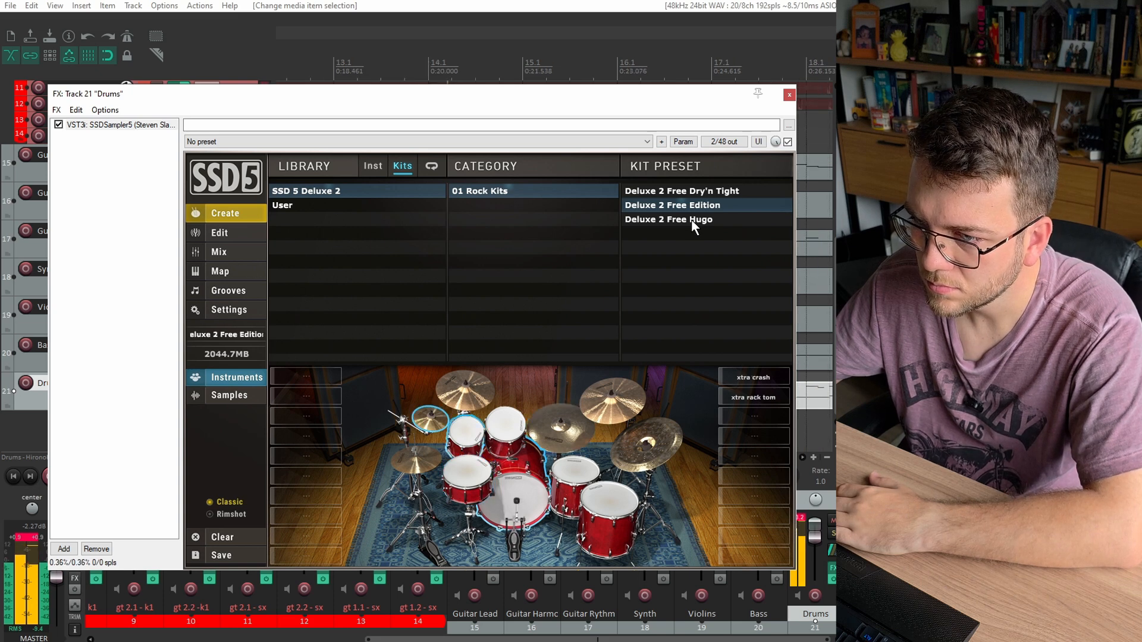
double_click(692, 220)
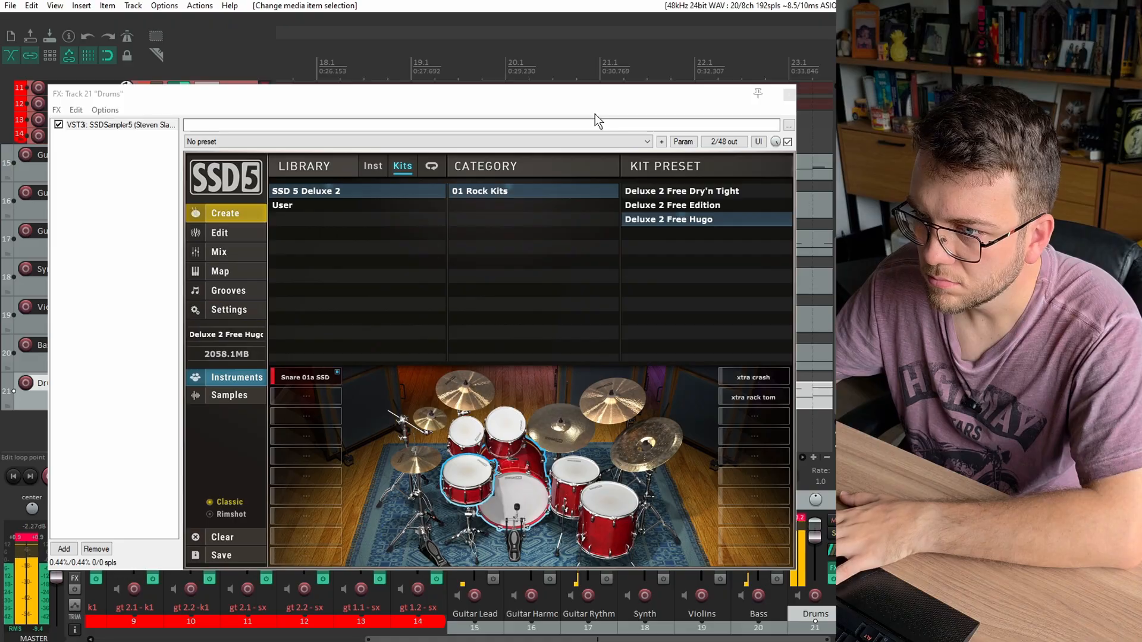
scroll(341, 51, down, 3)
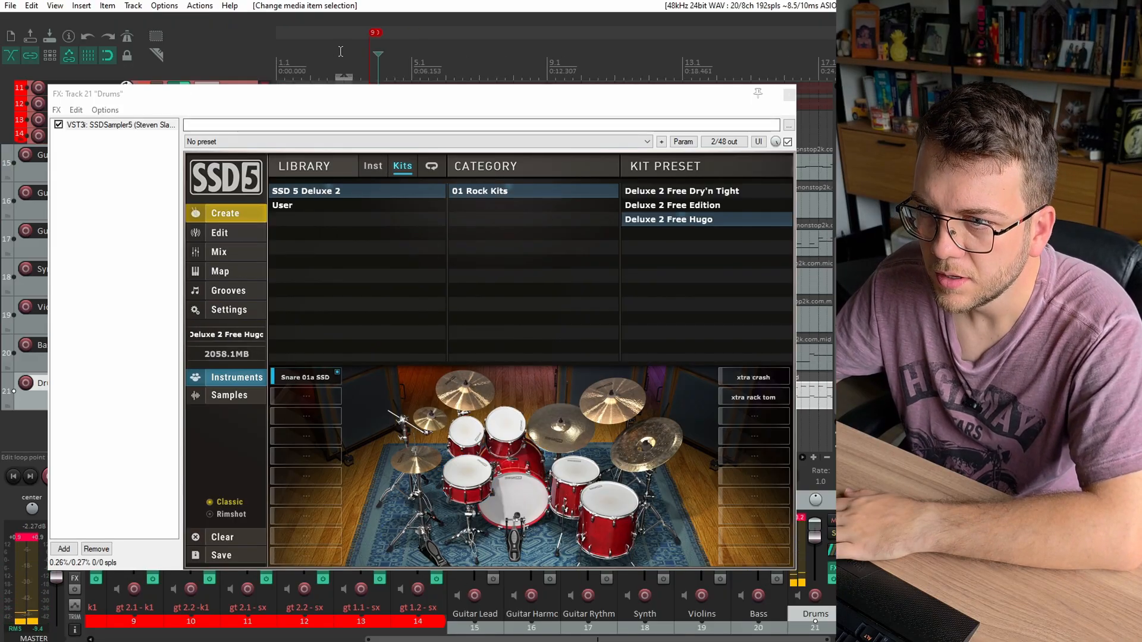
scroll(439, 76, down, 1)
Browse the sampler's individual kicks and snares and turn on sound preview for the listed drums
click(373, 168)
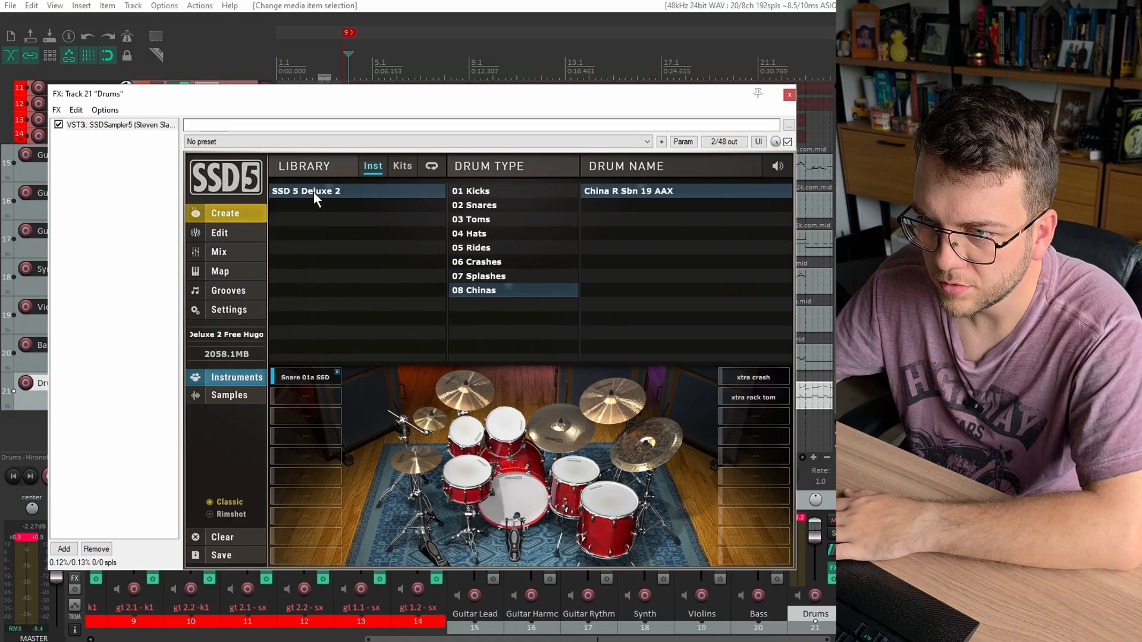
click(488, 192)
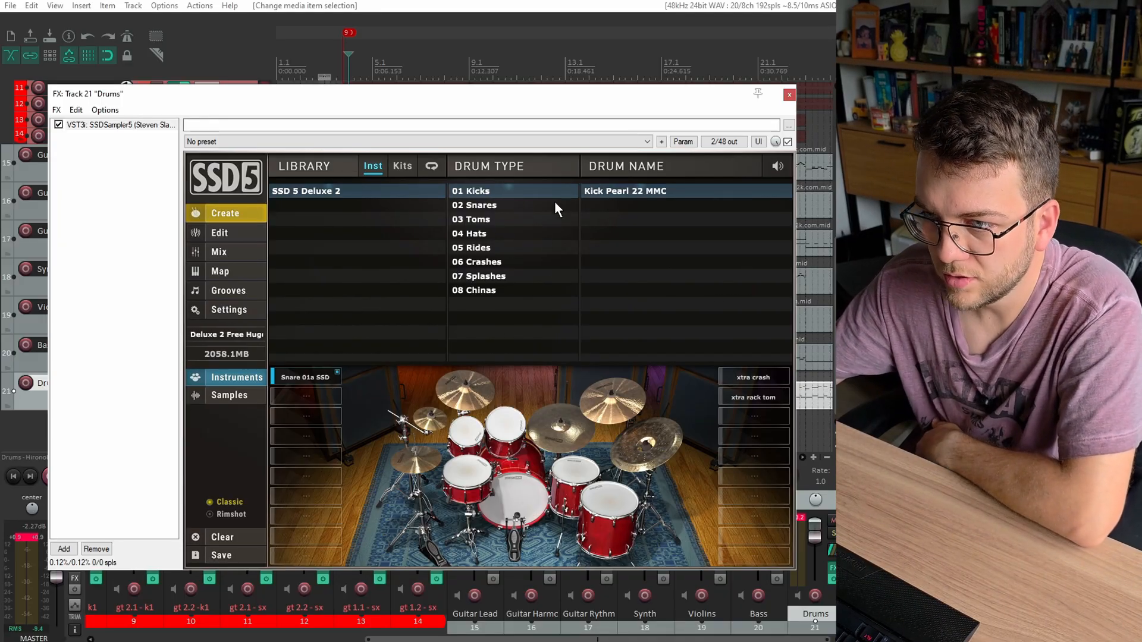
click(522, 205)
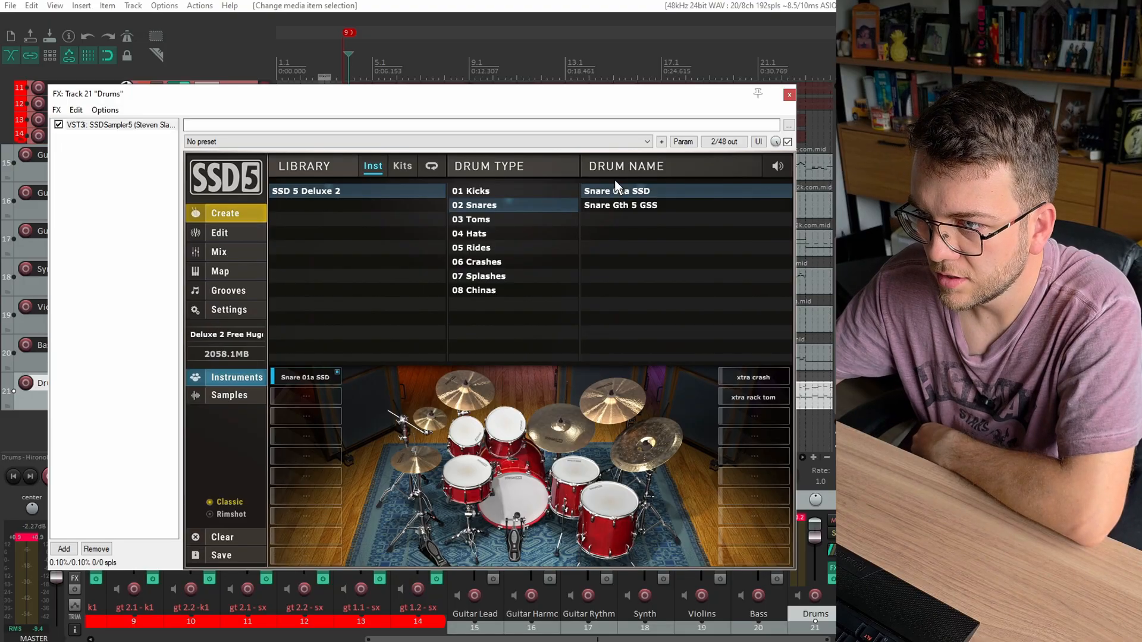
click(589, 190)
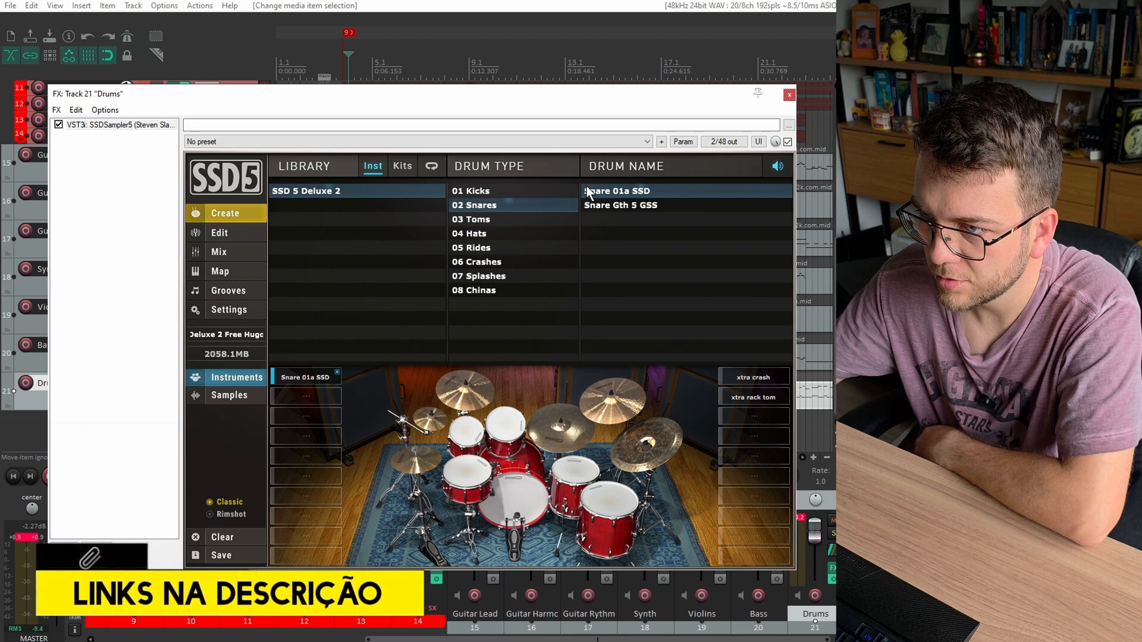
Compare the previews of Snare 01a SSD and Snare Gth 5 GSS by alternating between them
click(587, 188)
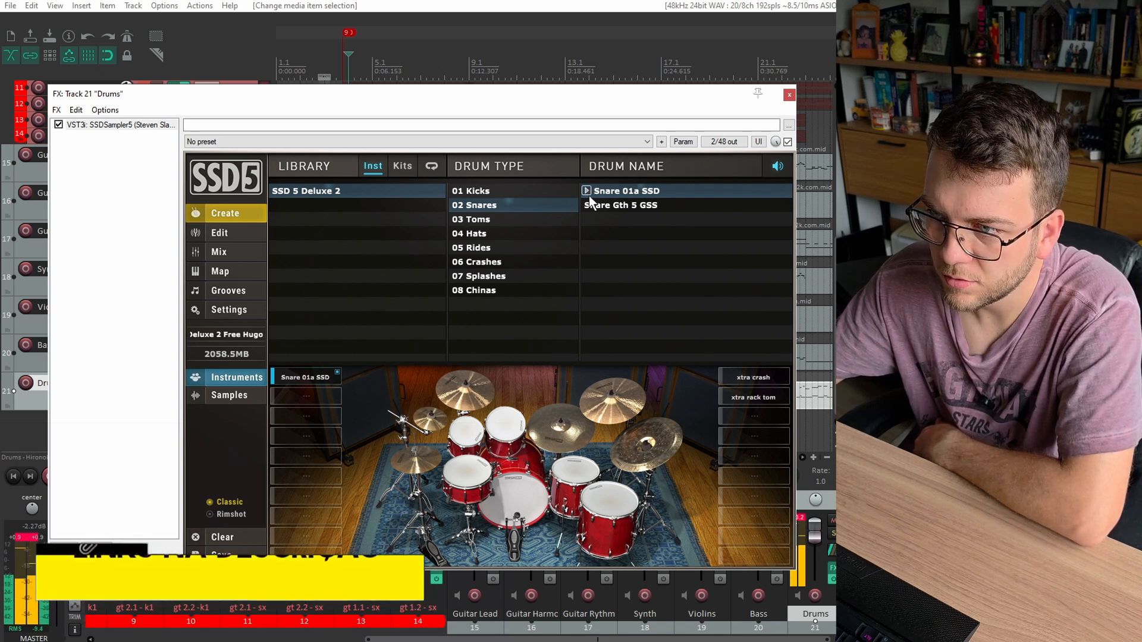
click(588, 206)
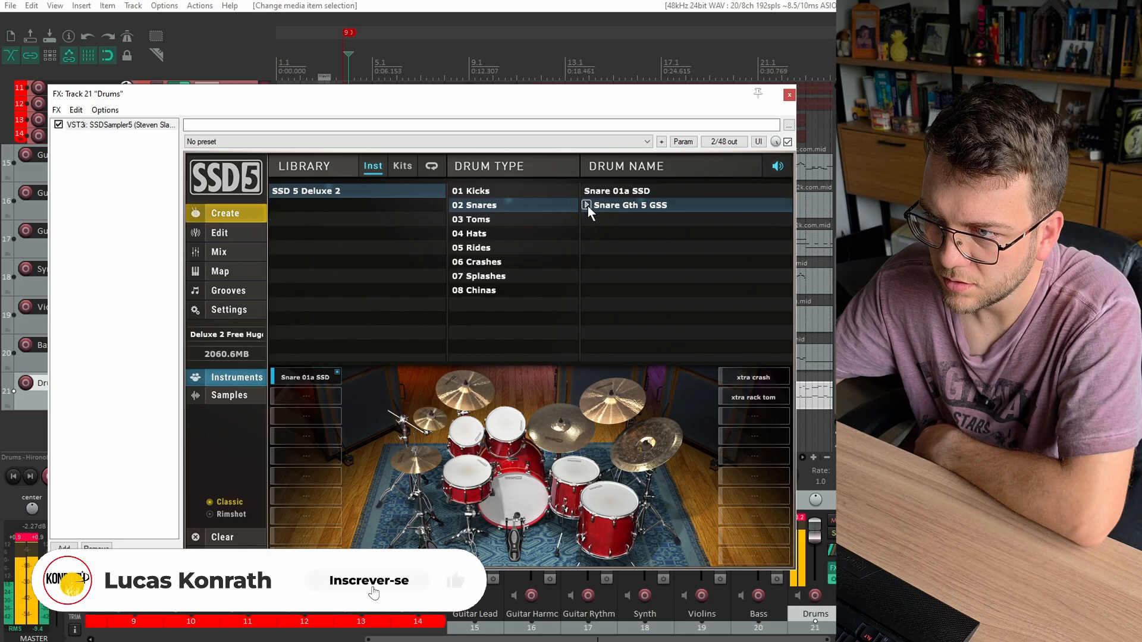
click(586, 191)
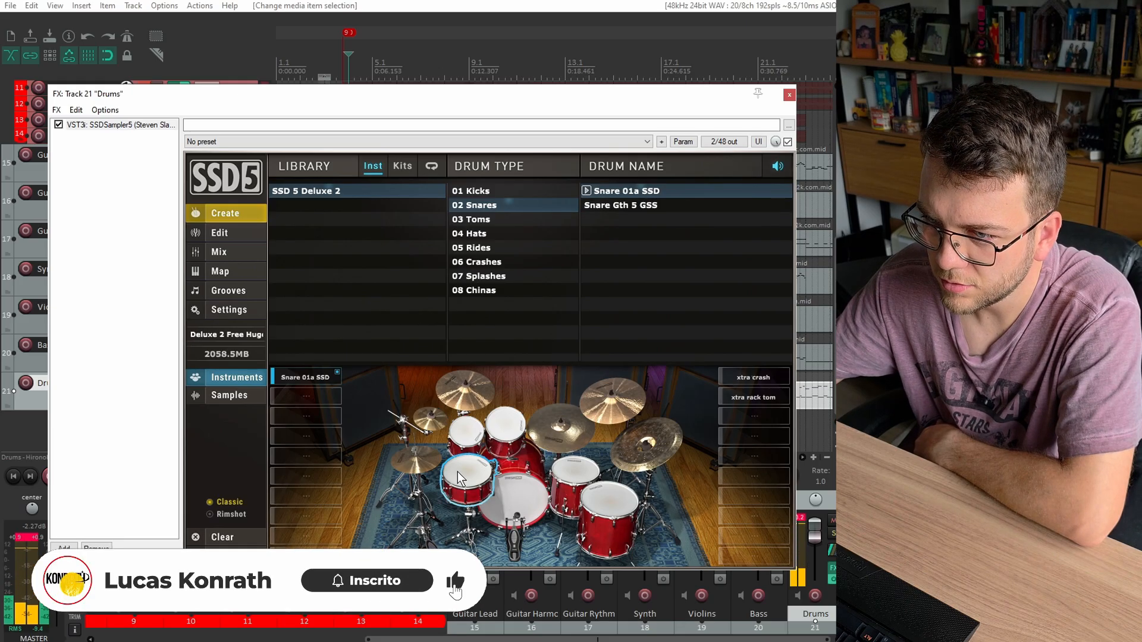
click(587, 204)
click(586, 191)
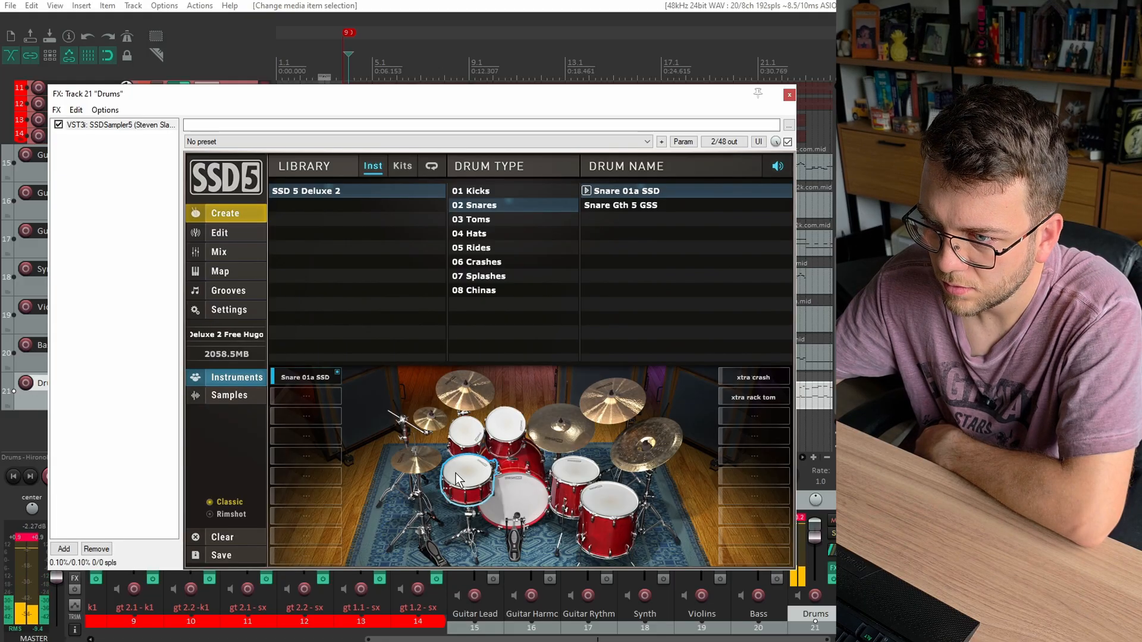
click(590, 205)
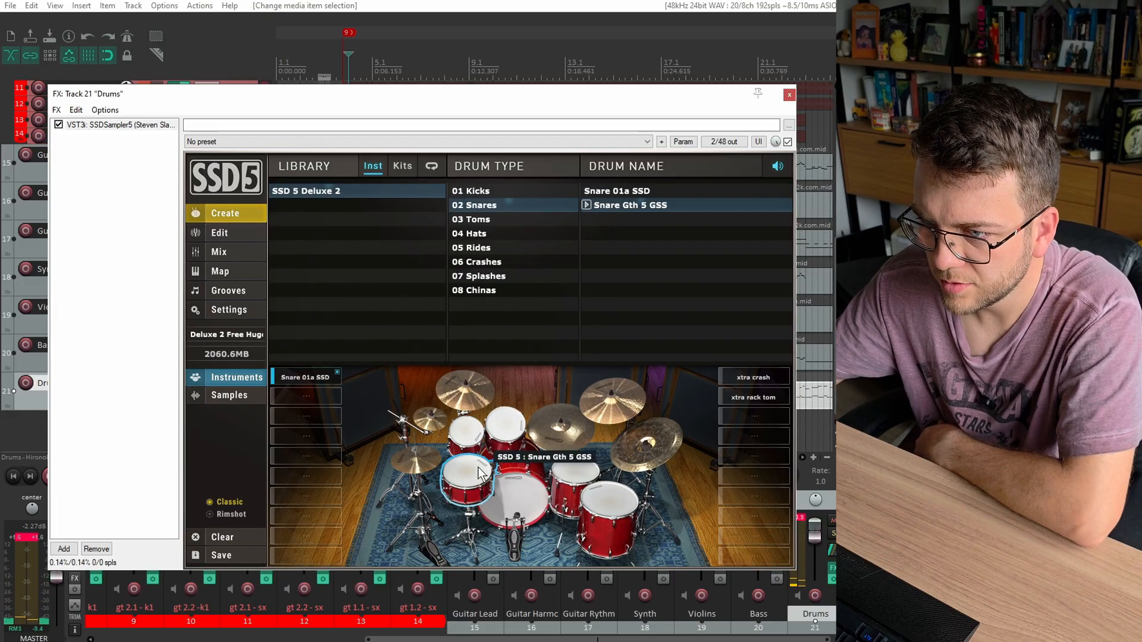
Preview the toms Tom Lwg VCL 10 and VCL 16 and the hi-hat Hi-Hat Sbn 14 AAM
click(505, 423)
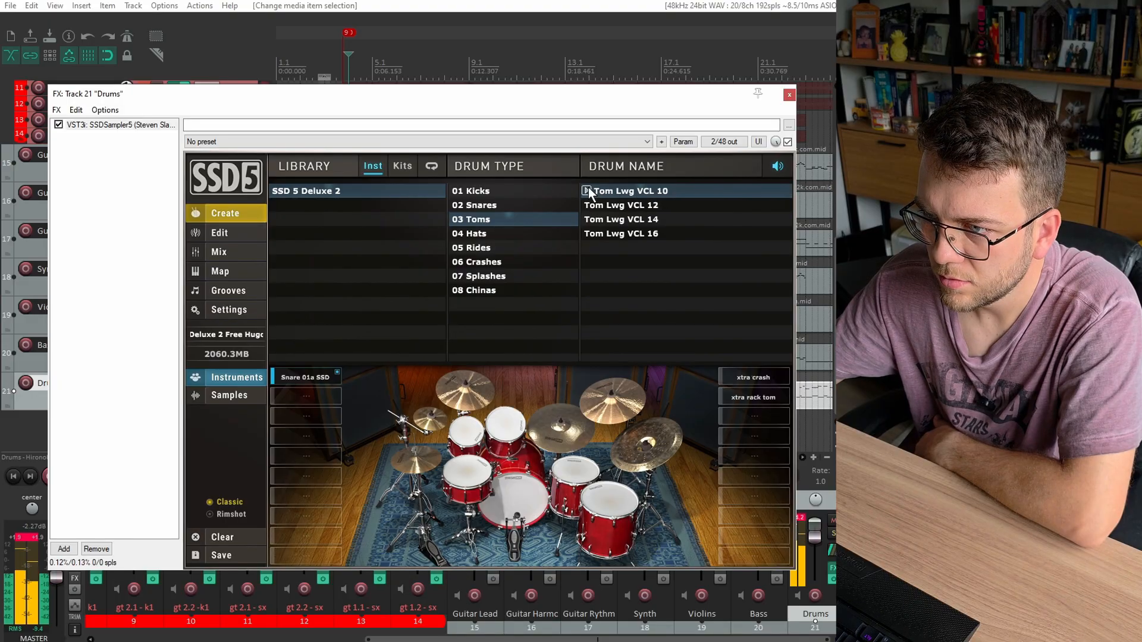
click(588, 234)
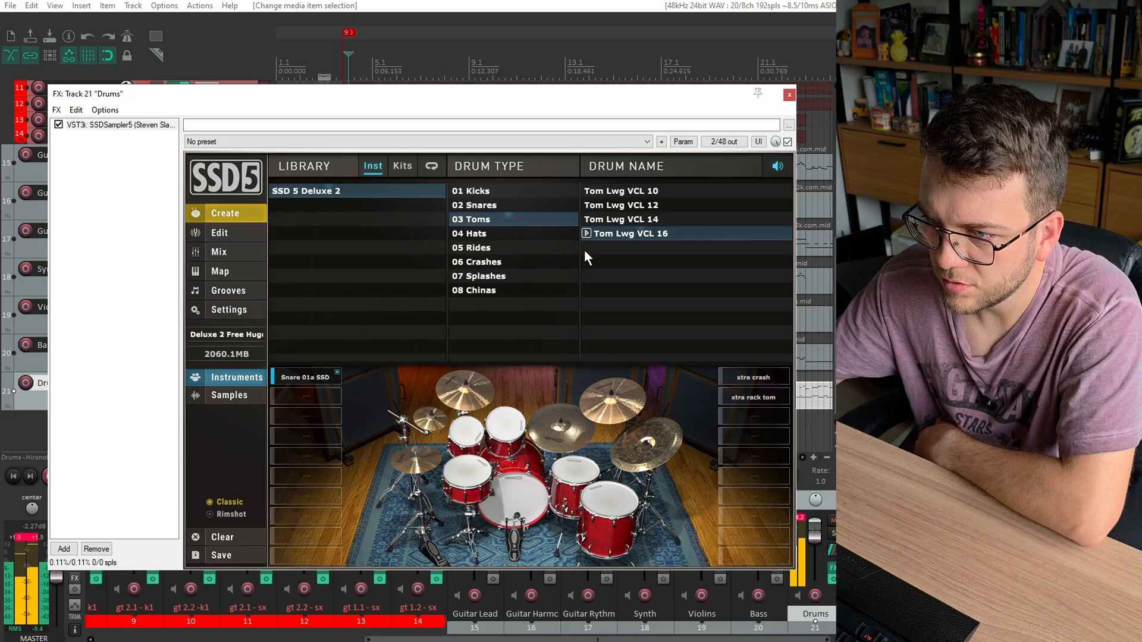
click(469, 234)
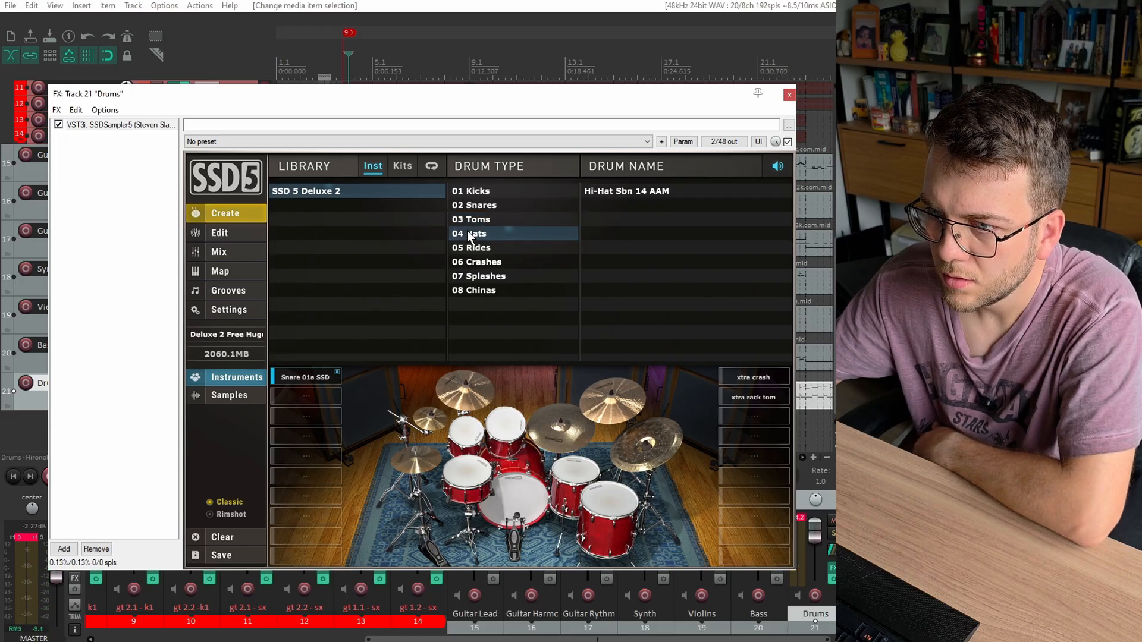
click(591, 188)
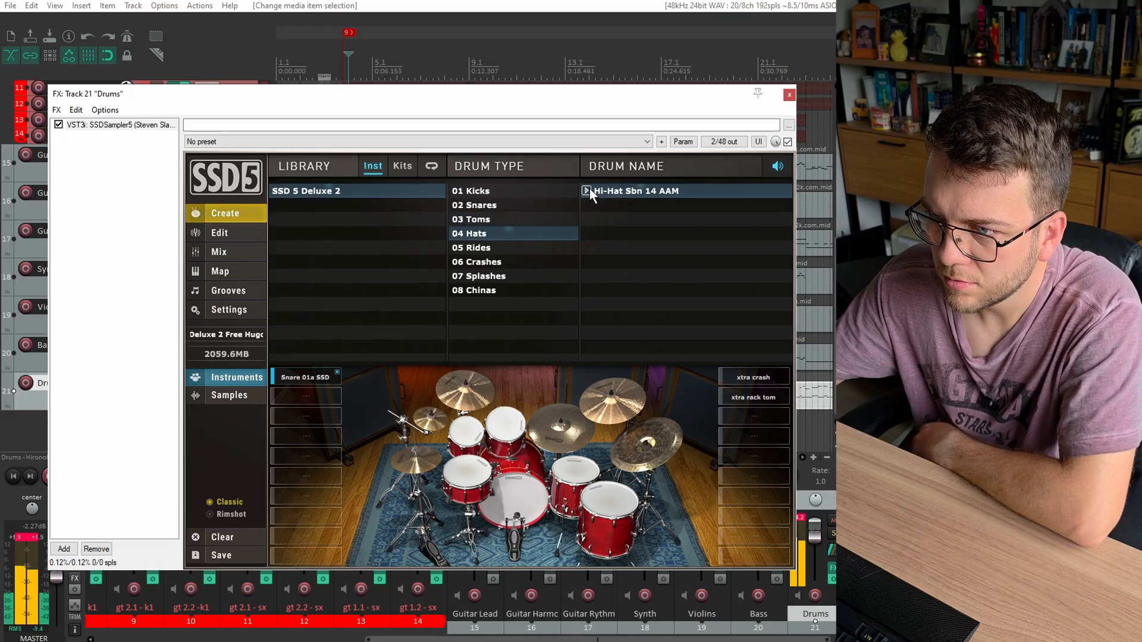
Preview the ride Ride Zld 21 SWR and the crashes Crash R Zld 19 ACU and Crash L Zld 18 ACU
click(491, 248)
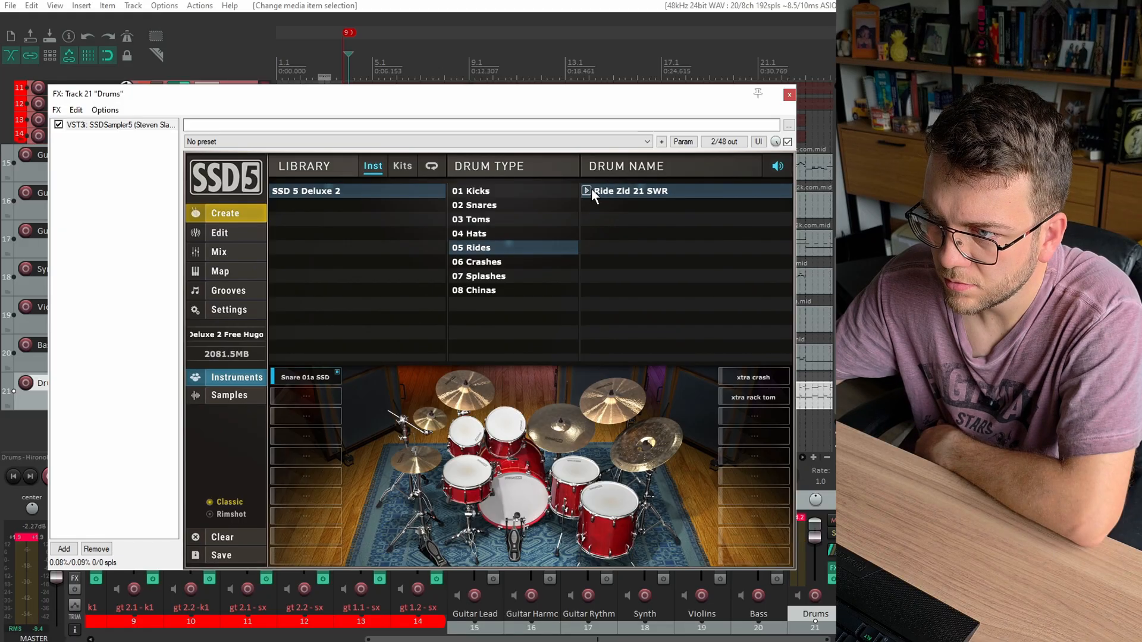
click(591, 189)
click(498, 264)
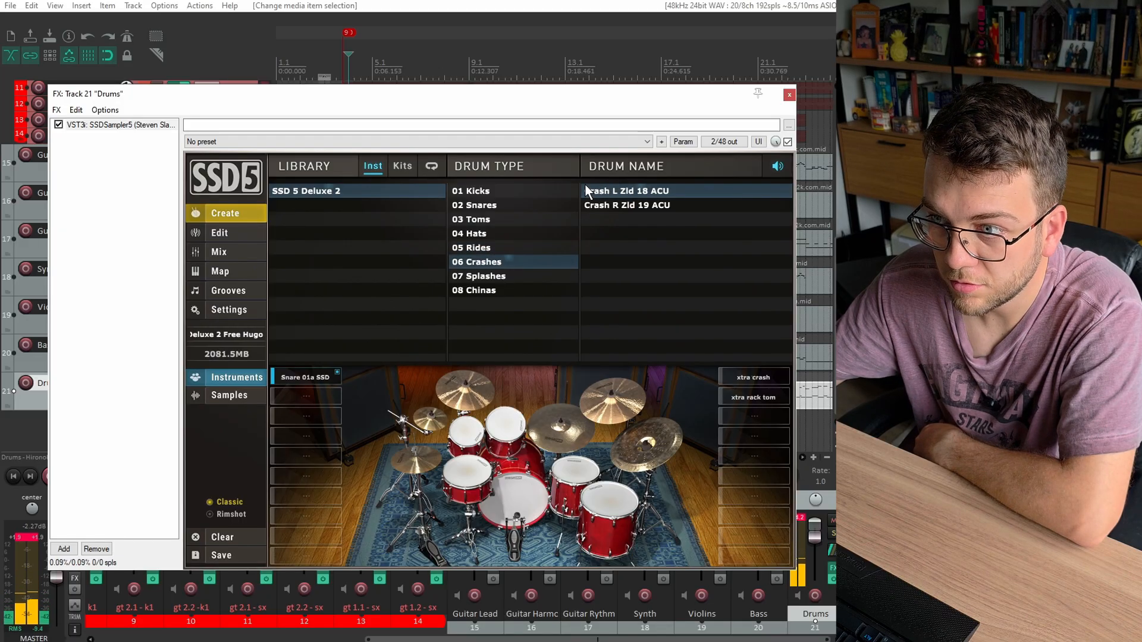
click(587, 204)
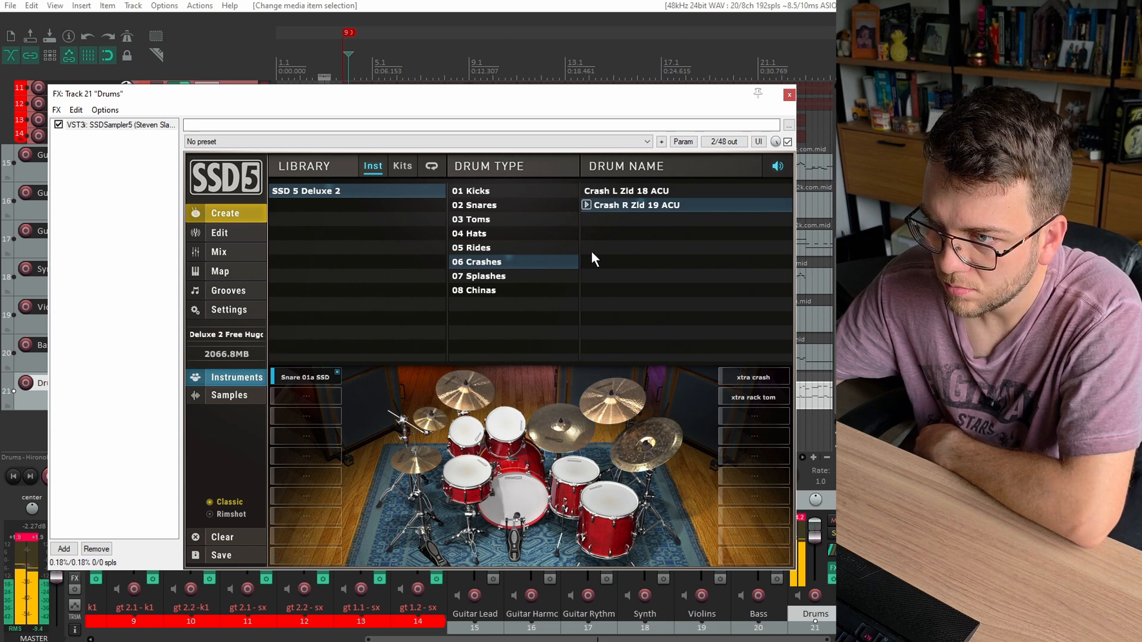
click(588, 191)
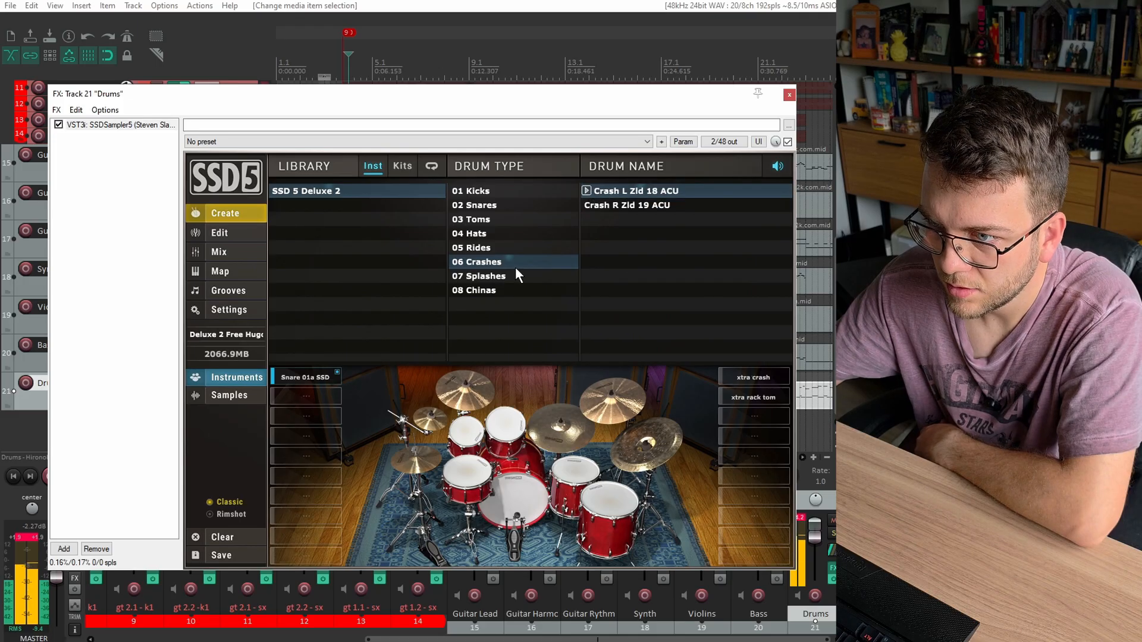
Preview the splash Splash L Sbn 9 MAX and the china China R Sbn 19 AAX, including a hit on the pictured kit
click(513, 275)
click(589, 189)
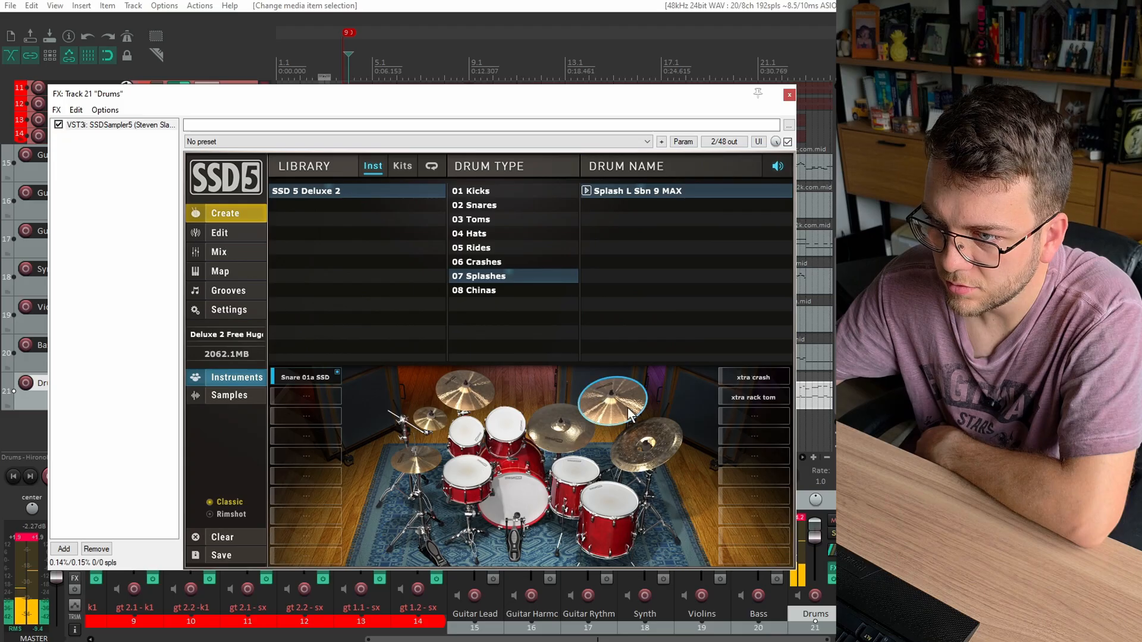
click(482, 289)
click(587, 191)
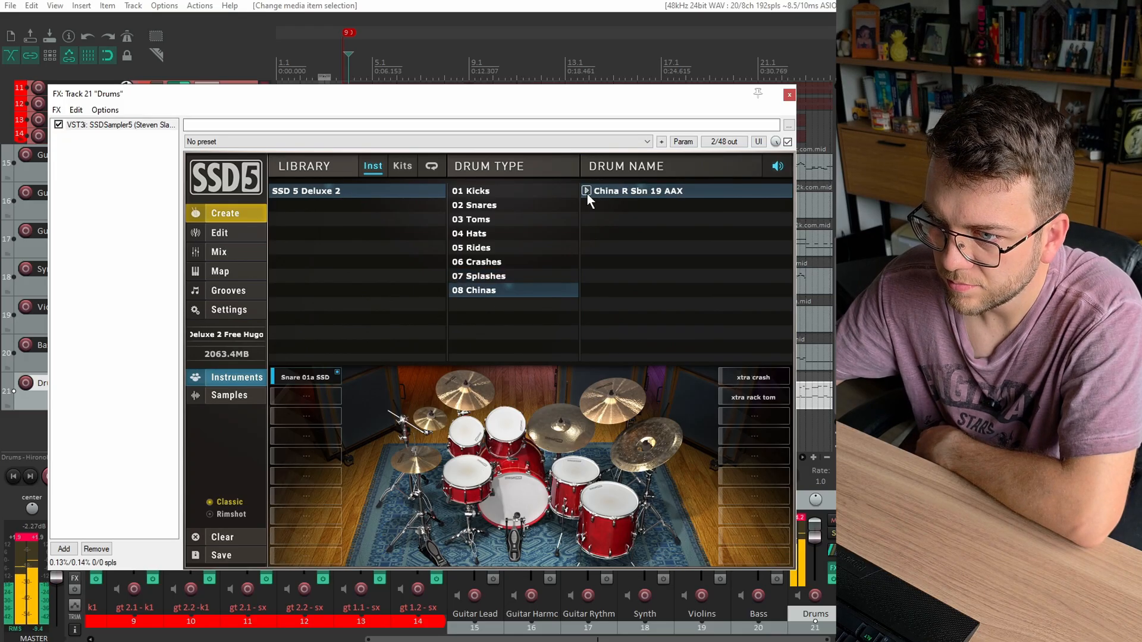
click(661, 453)
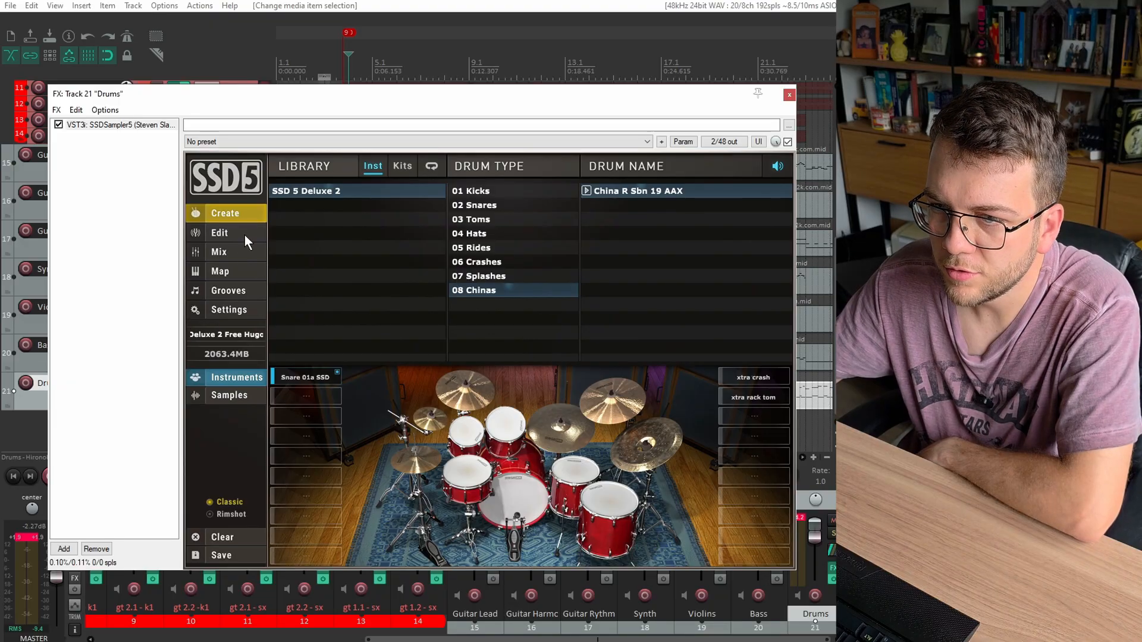
Examine the articulation, microphone, routing and envelope settings of individual pieces, including the Tom Lwg VCL 10, the snare, other drums and cymbals
click(194, 230)
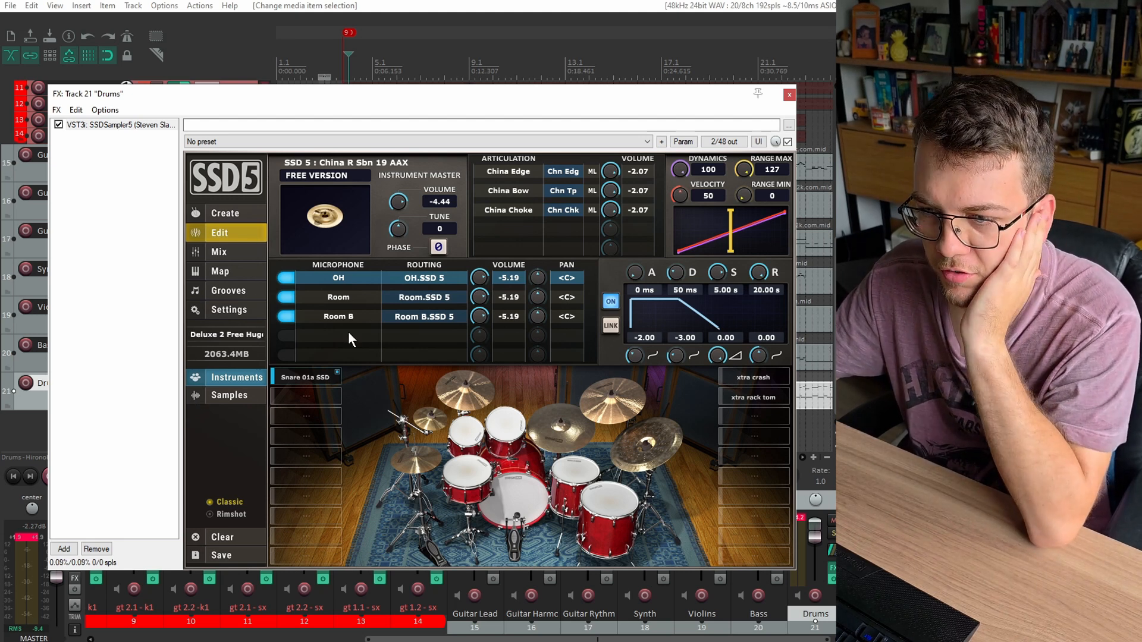
click(472, 439)
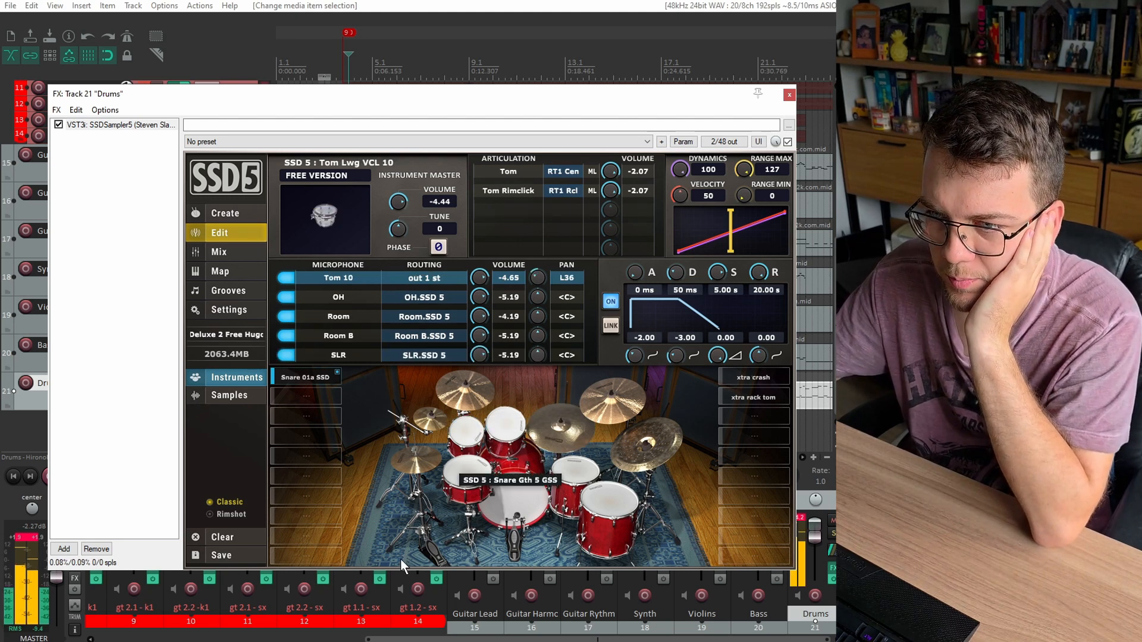
click(456, 494)
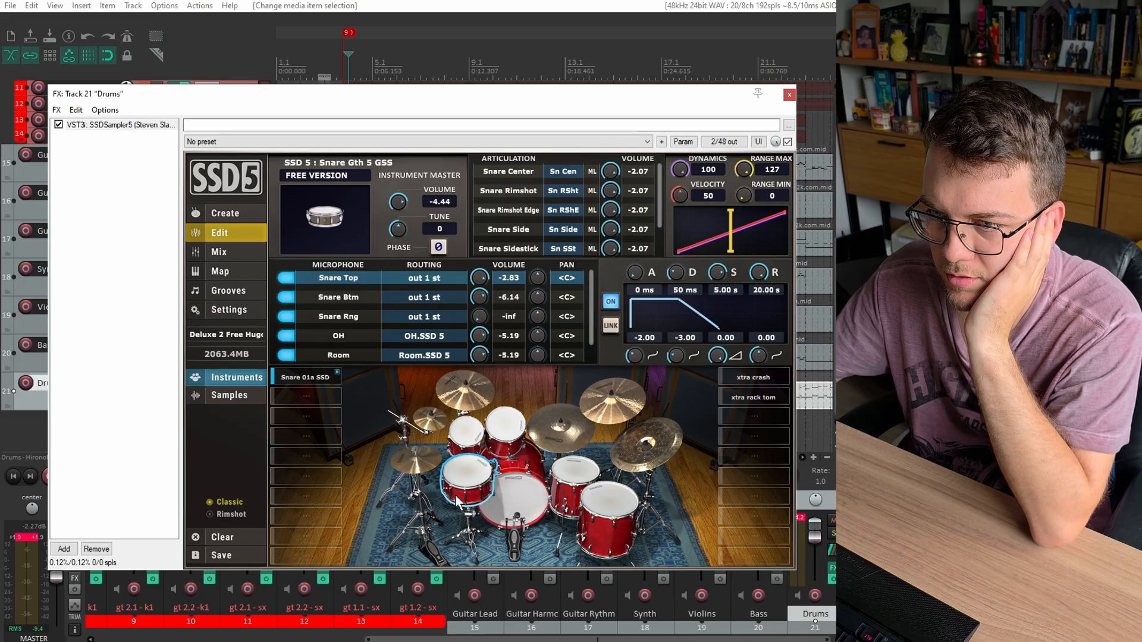
click(526, 502)
click(593, 504)
click(633, 458)
click(580, 415)
click(595, 404)
Examine the settings of Snare Gth 5 GSS and audition a crash, a rack tom and the snare on the kit
click(488, 480)
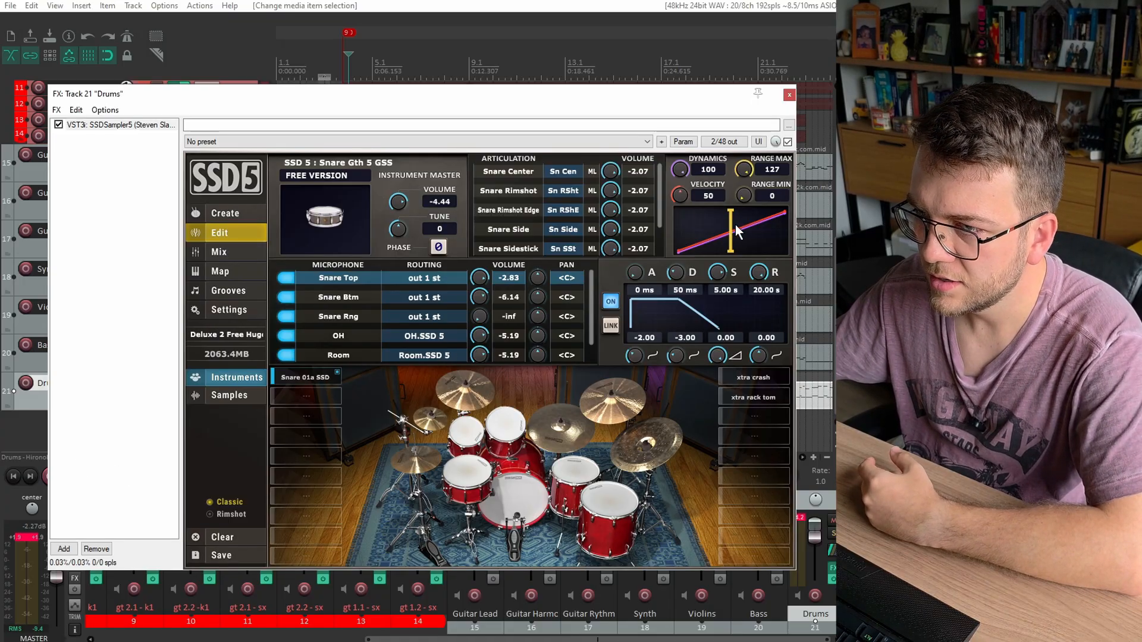
scroll(557, 194, down, 3)
click(458, 404)
click(466, 430)
click(466, 476)
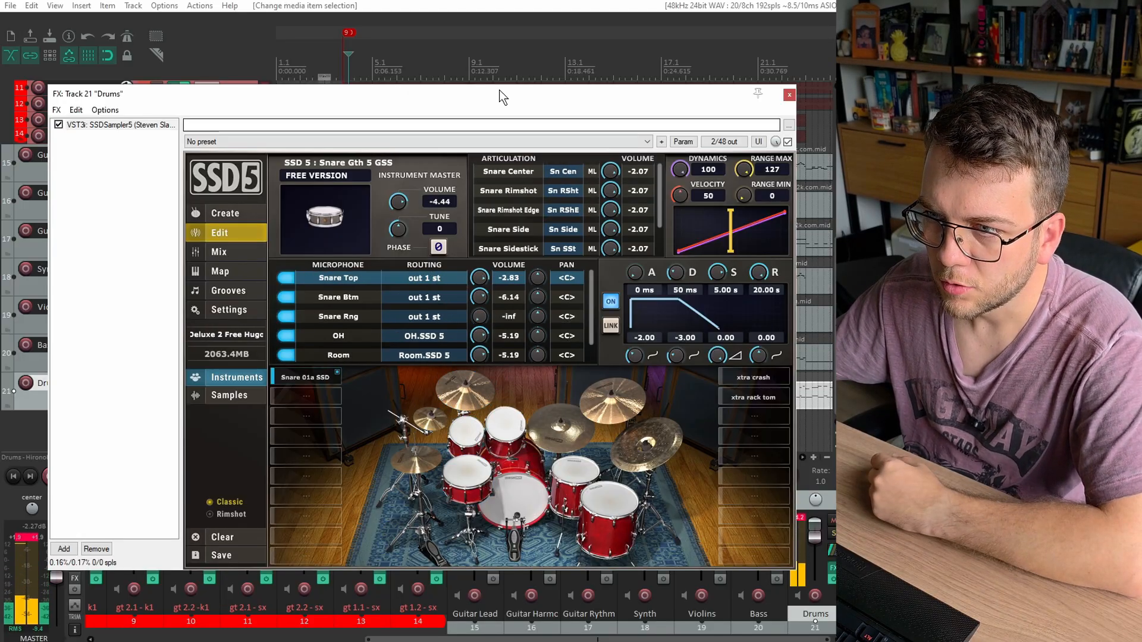
Move the sampler window down to uncover the Drums track and its MIDI item in the arrangement
drag(502, 88, 533, 398)
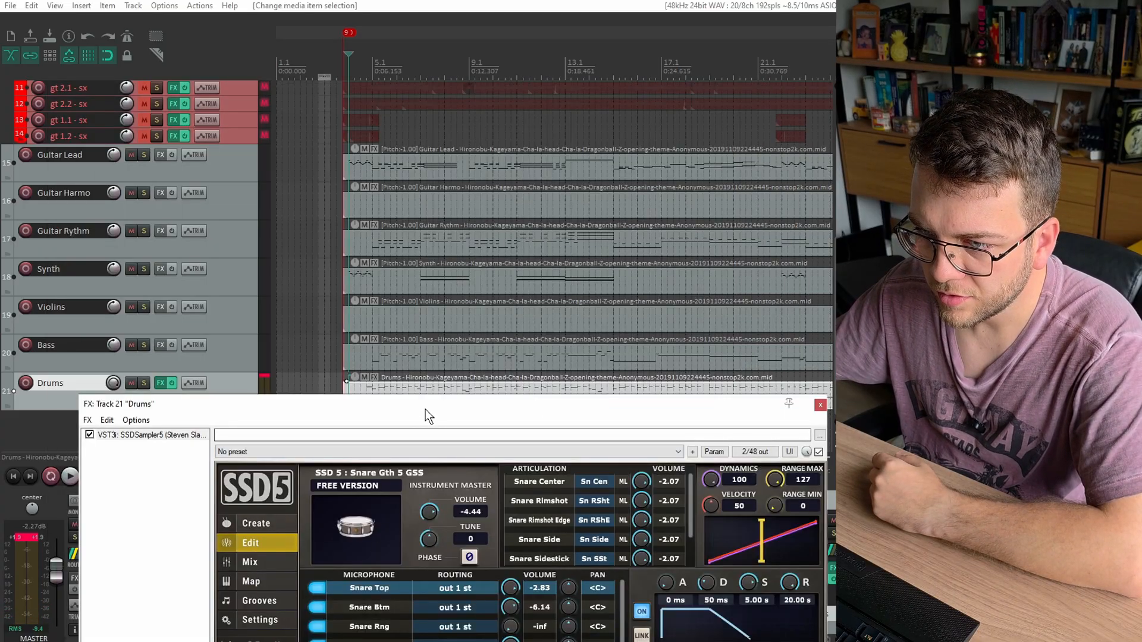
drag(426, 409, 415, 444)
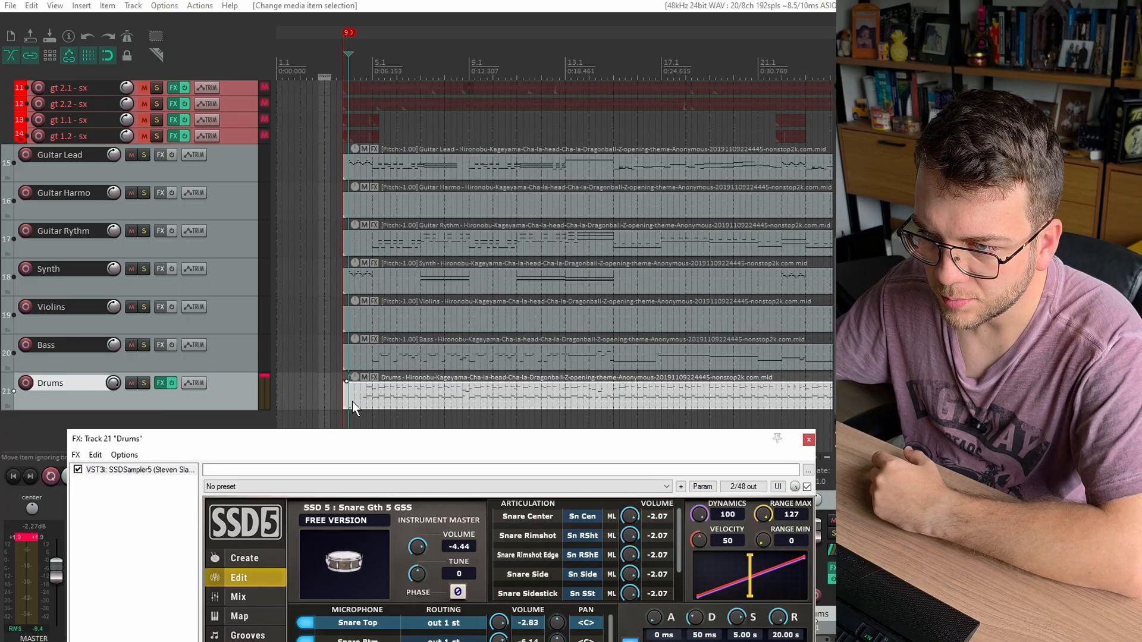
scroll(609, 388, down, 5)
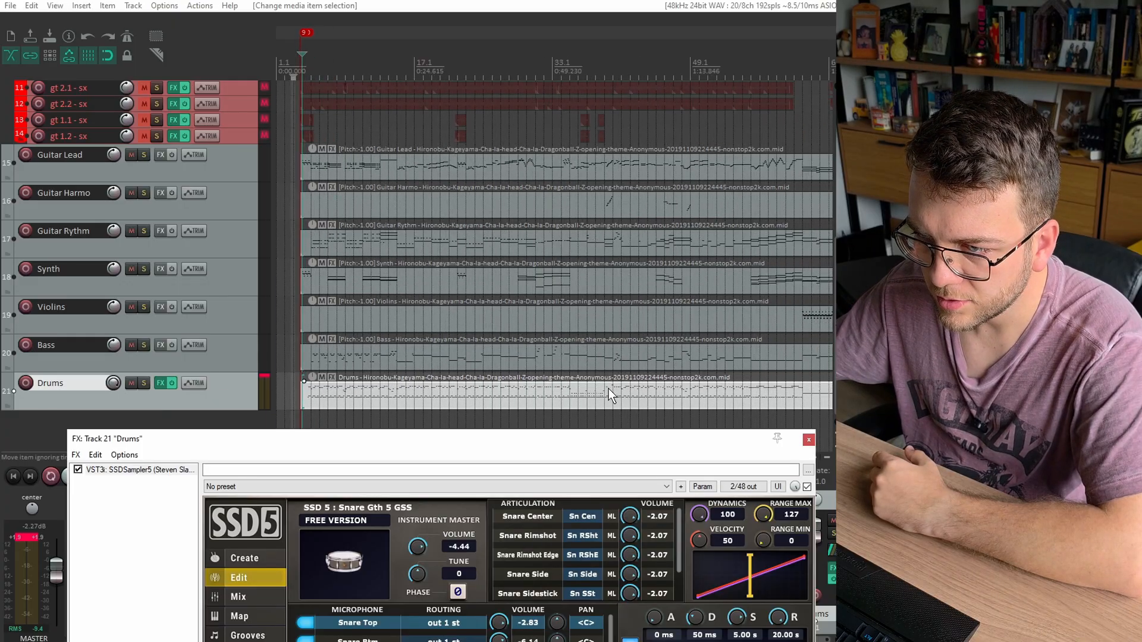
scroll(419, 410, up, 5)
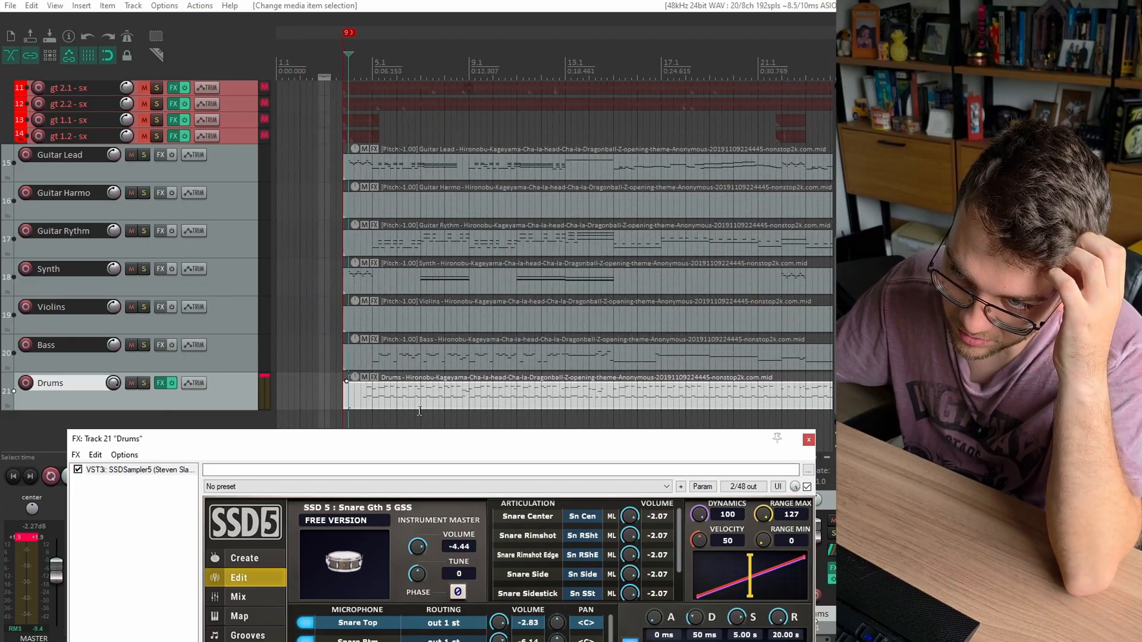
drag(498, 438, 466, 100)
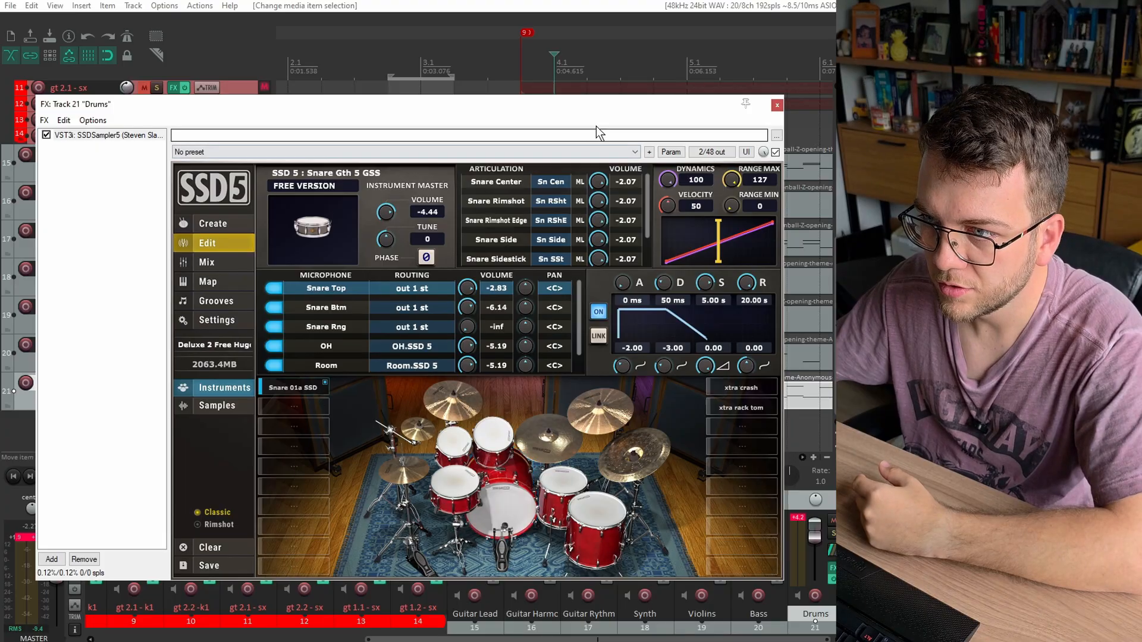
drag(600, 116, 618, 441)
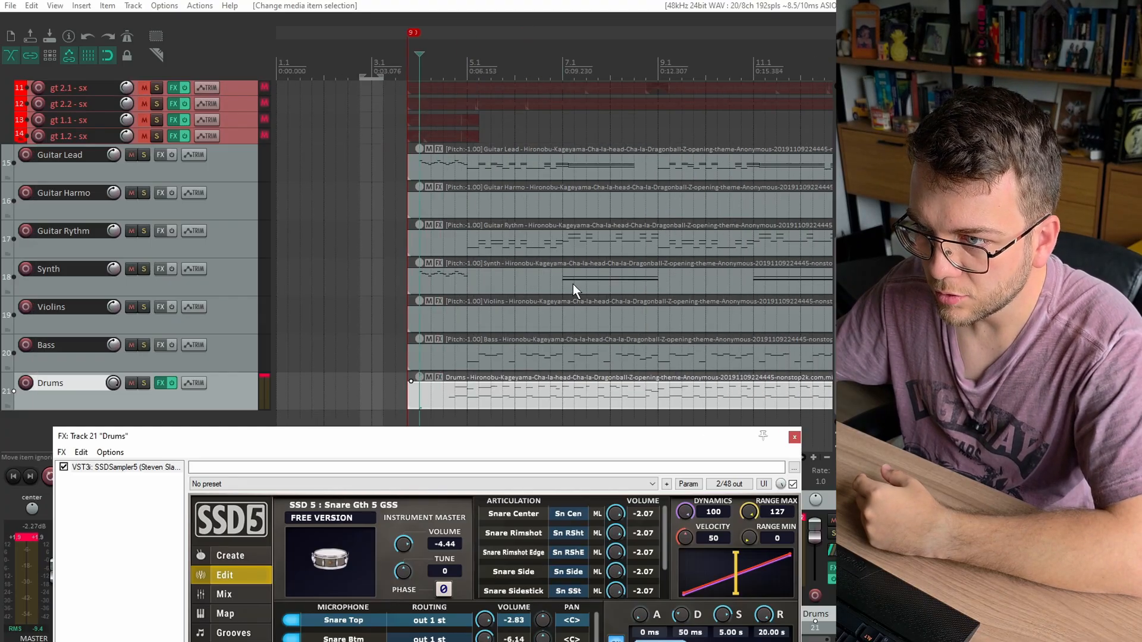
Move the Drums track up in the track order, between the YTDown reference track and the GUITARRAS folder
scroll(235, 192, up, 5)
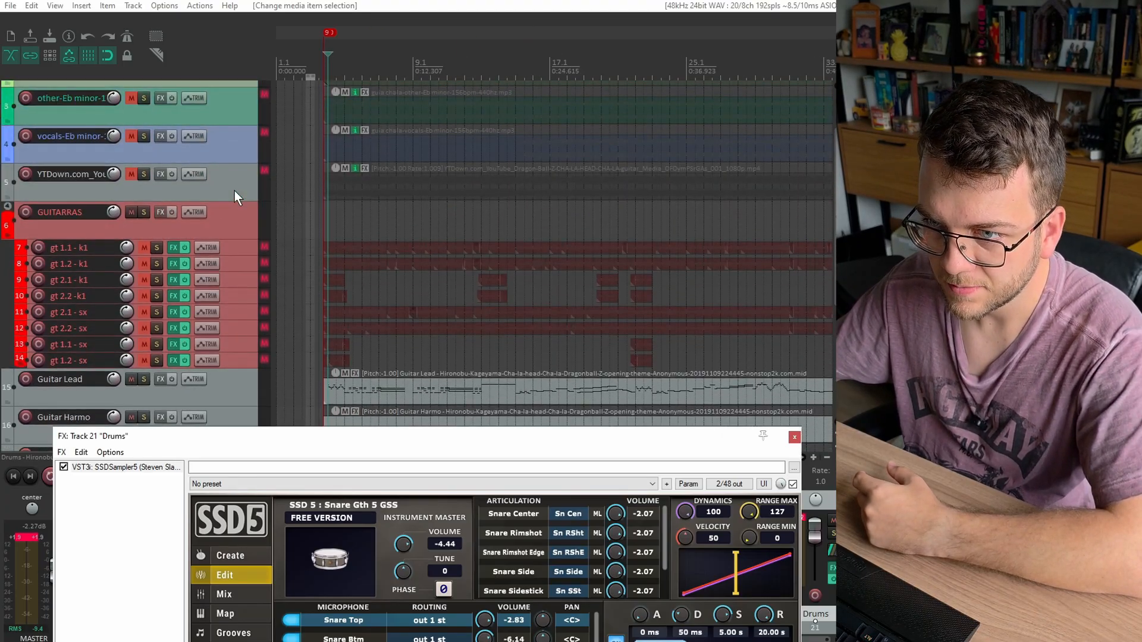
scroll(213, 234, down, 3)
drag(237, 387, 241, 148)
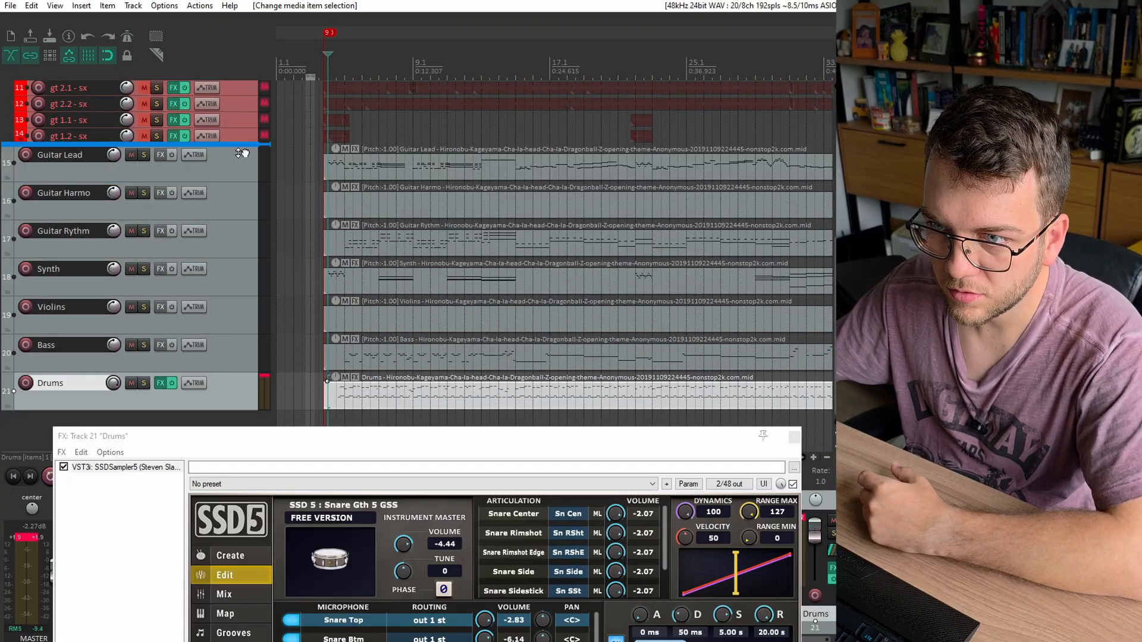
scroll(221, 184, up, 4)
drag(202, 261, 199, 118)
scroll(205, 210, up, 4)
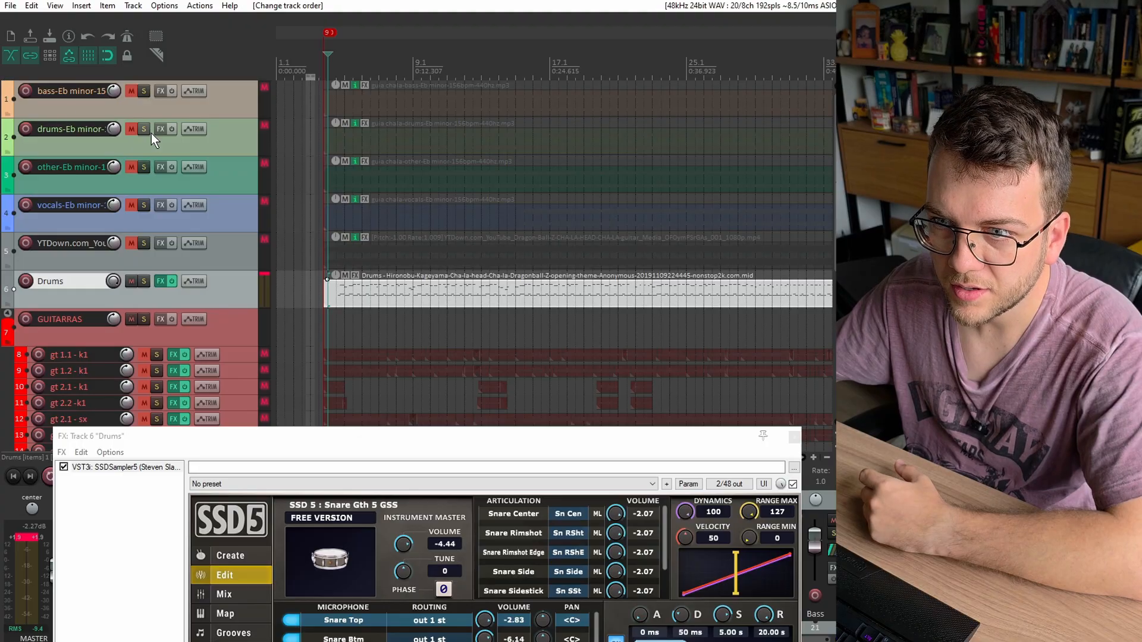
Set the Drums track's color to bright lime green
right_click(220, 281)
mouse_move(430, 532)
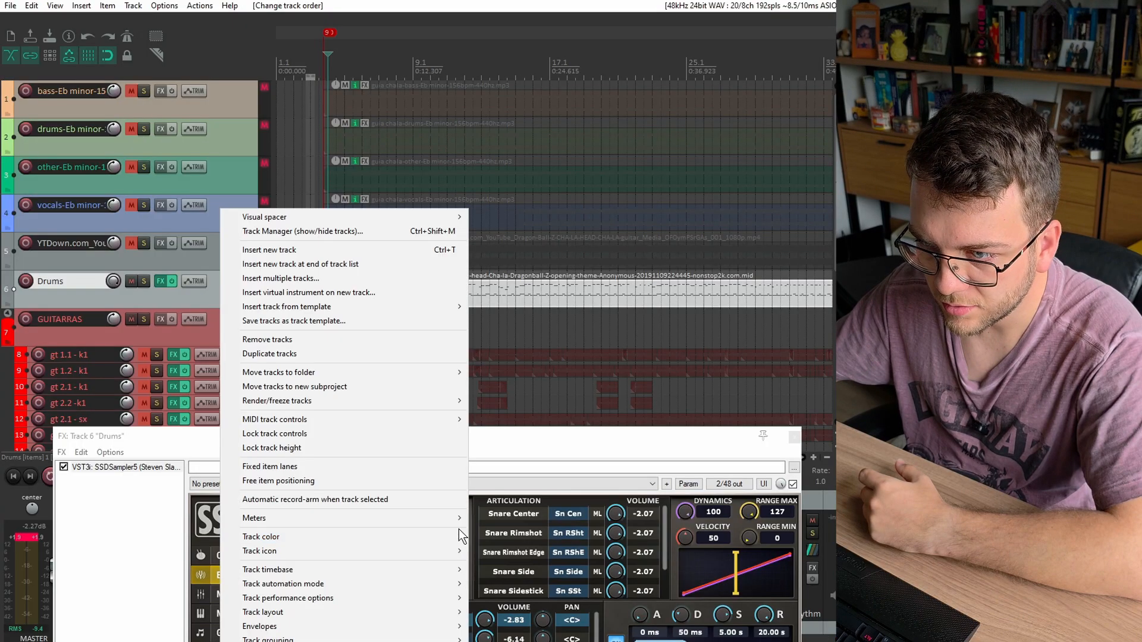
click(507, 537)
click(516, 291)
click(492, 434)
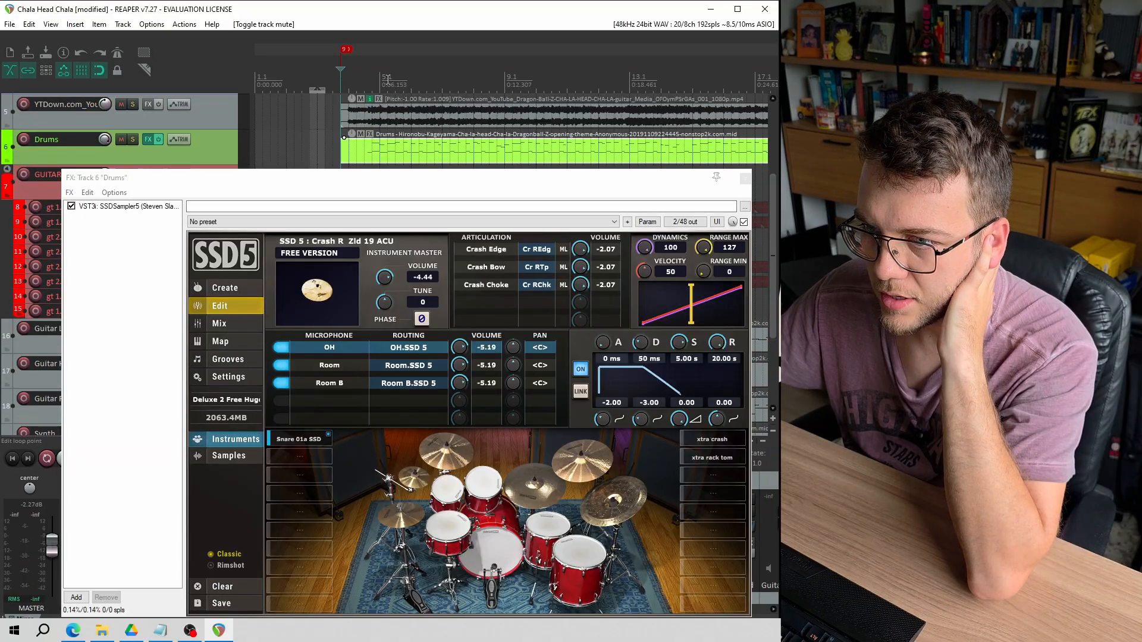
Listen to the start of the song with the YTDown reference and the Drums track together, then stop playback
scroll(340, 81, up, 2)
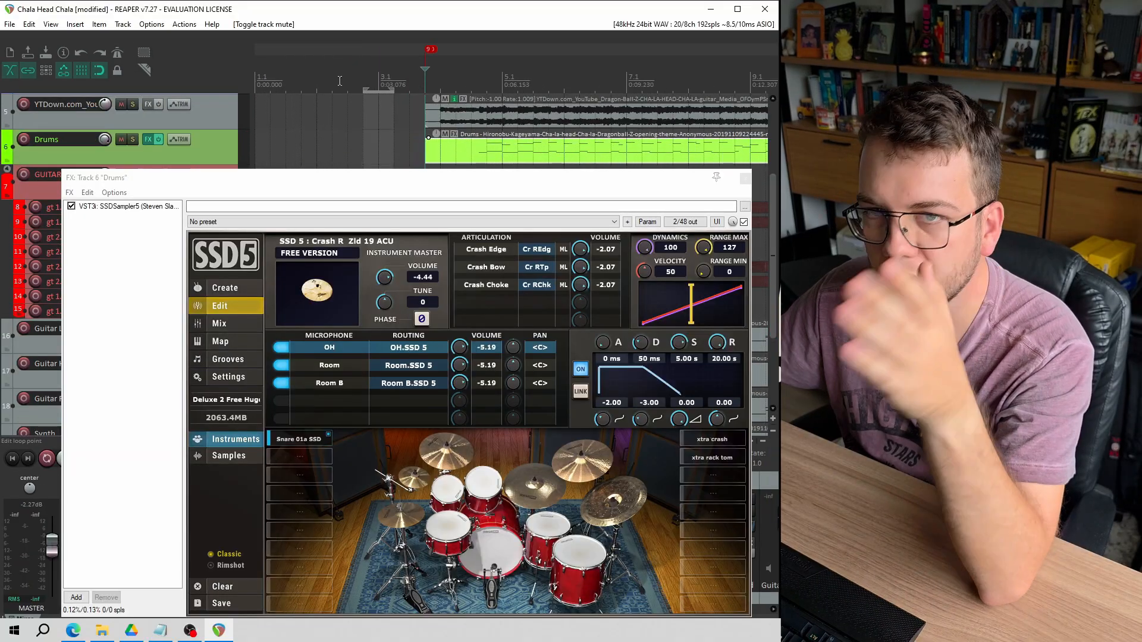
scroll(340, 80, down, 2)
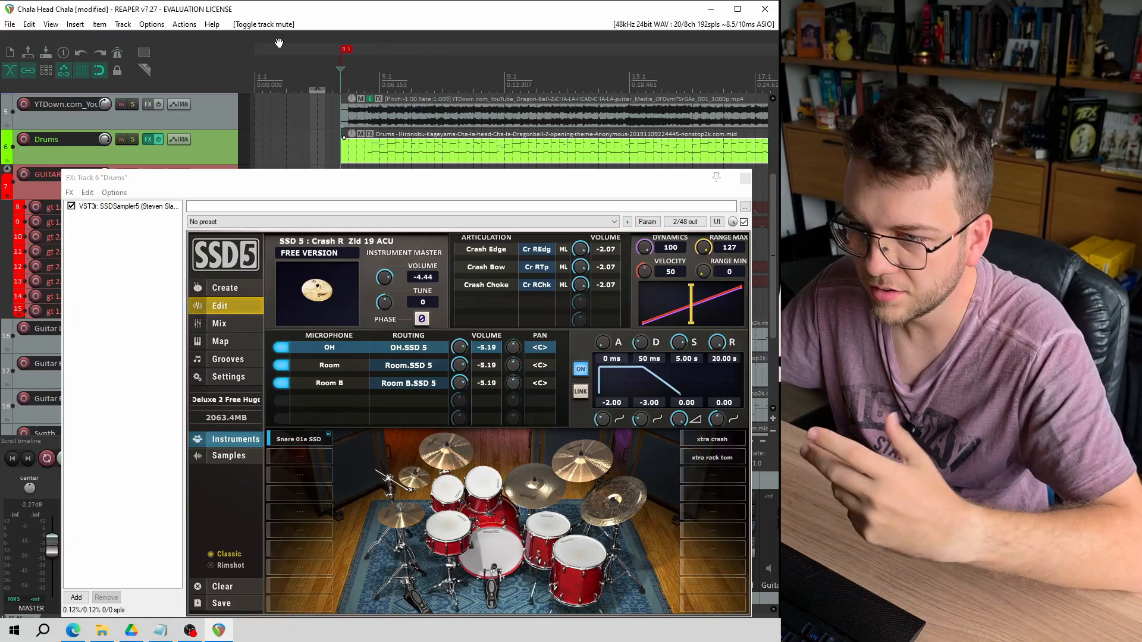
scroll(342, 83, up, 3)
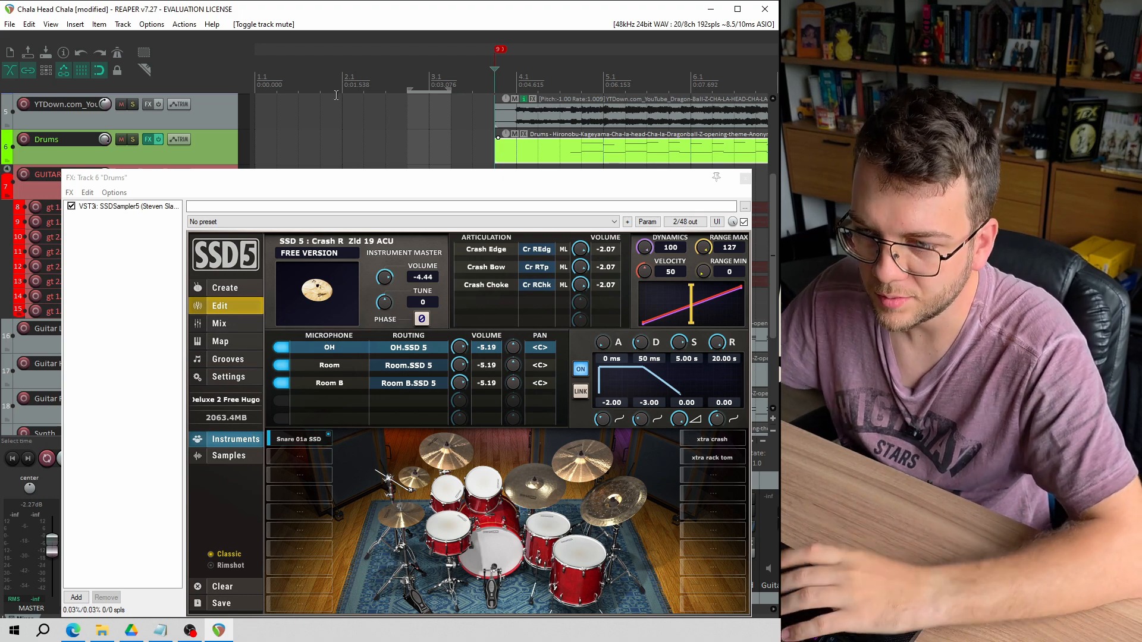
scroll(534, 137, down, 2)
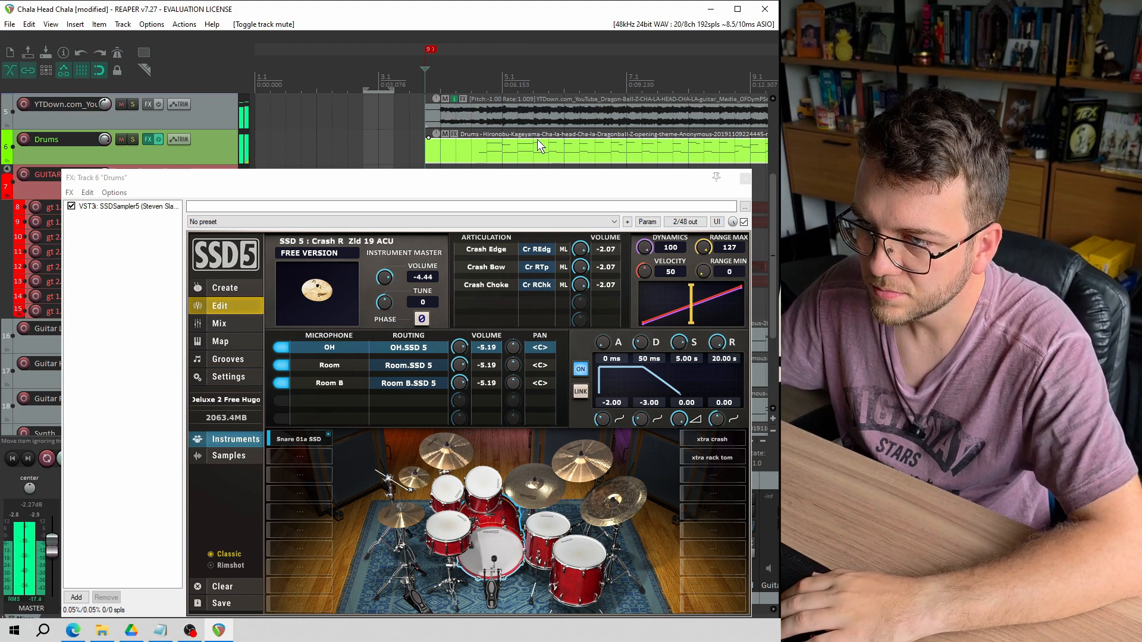
key(space)
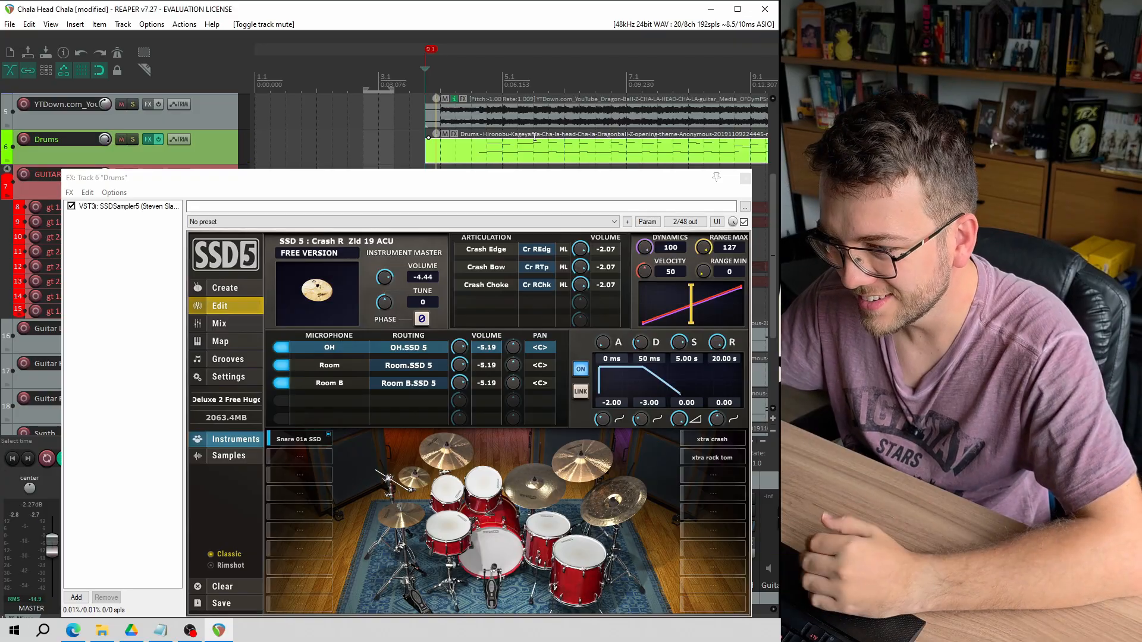
Lower the YTDown reference track's volume during playback to balance it against the drums, then stop around bar 14
scroll(557, 126, up, 2)
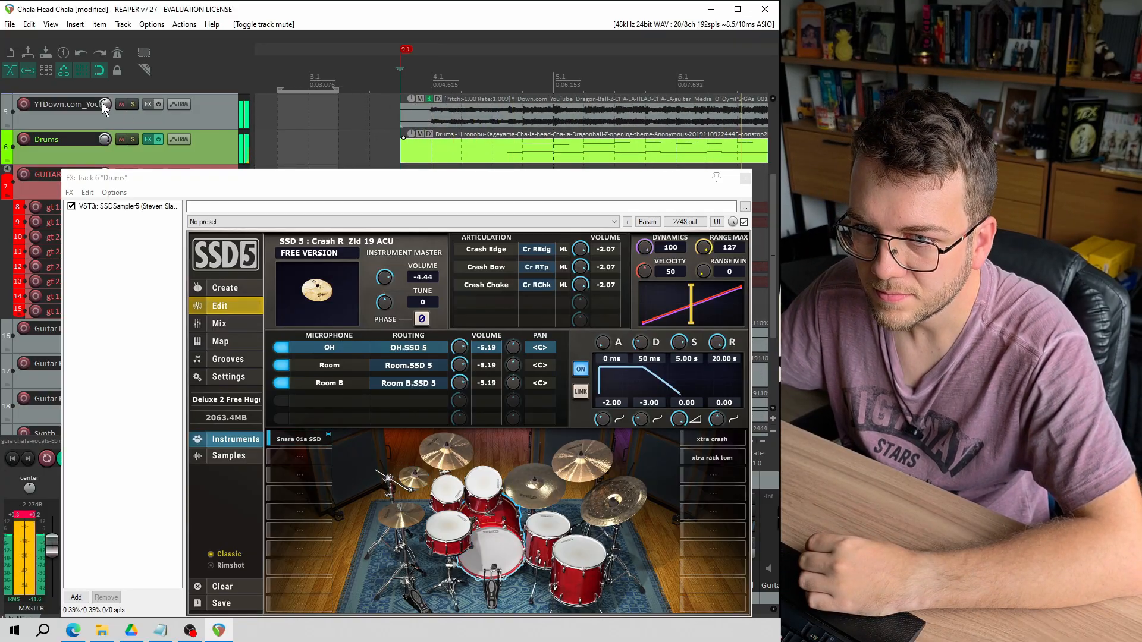
drag(102, 103, 104, 108)
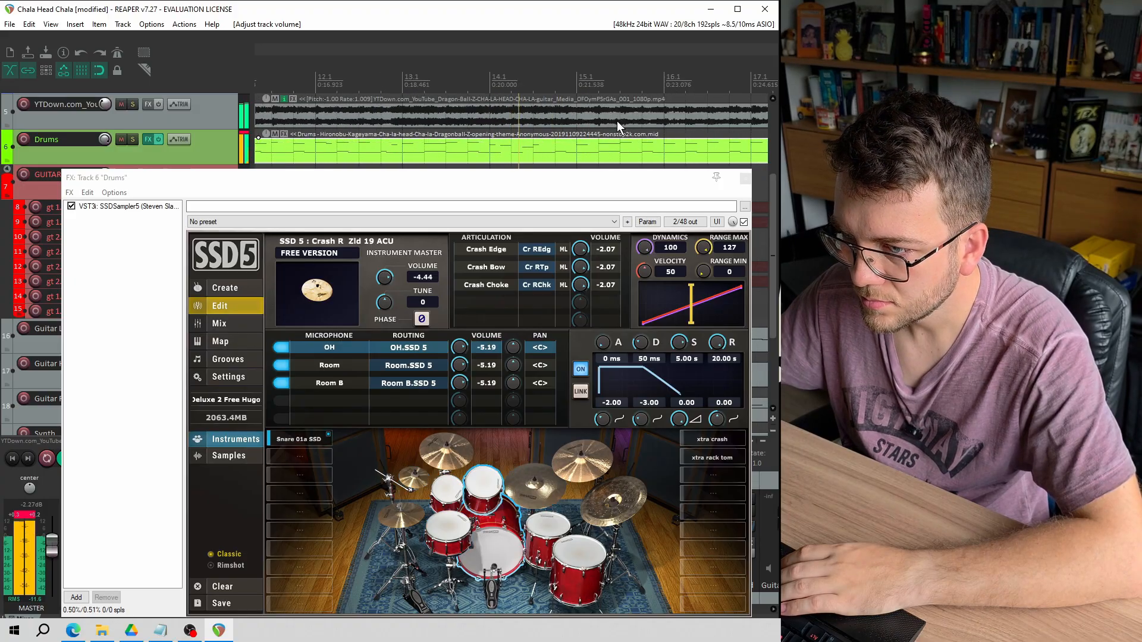
key(space)
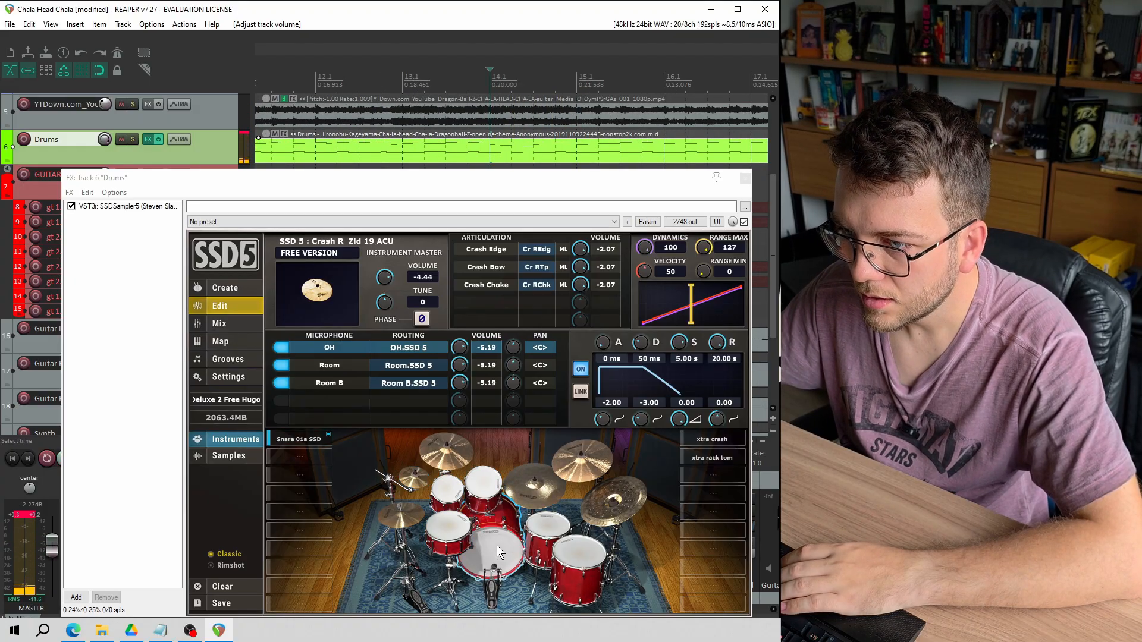
Audition the floor tom Tom Lwg VCL 16 and replay the drum fill from bar 13
click(559, 523)
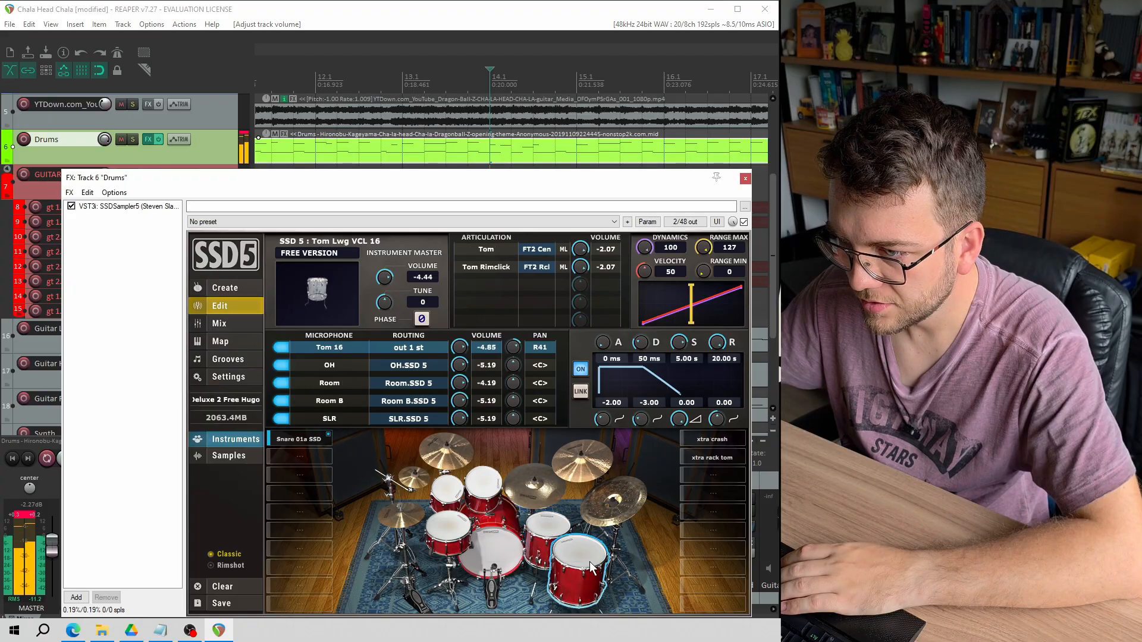
click(402, 119)
key(space)
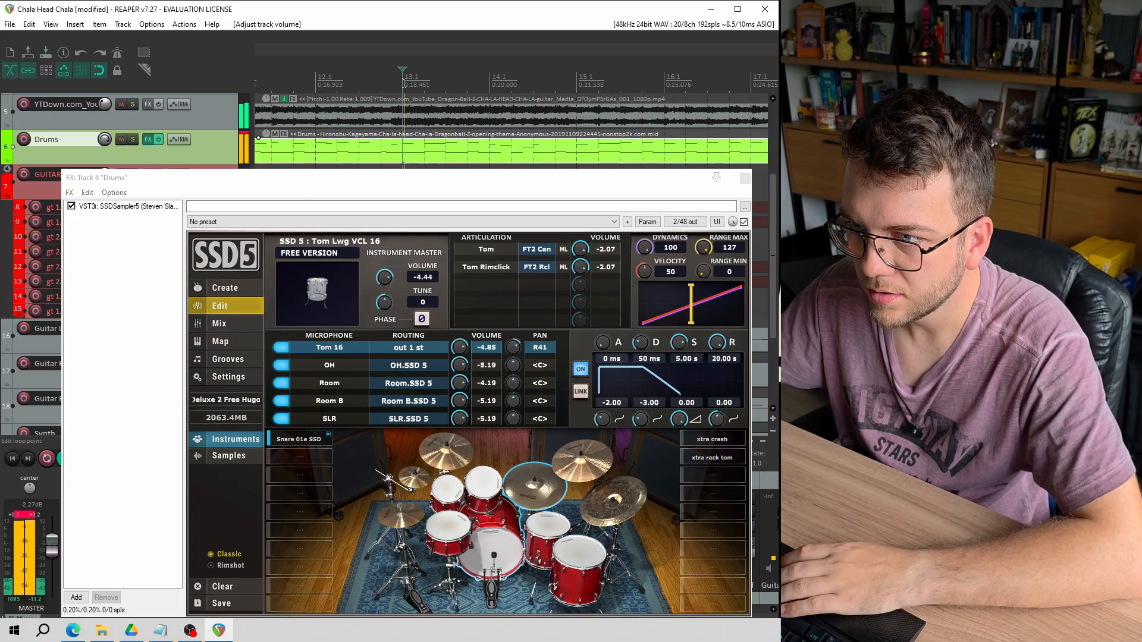
Open the Drums take's notes and move the two low tom notes before beat 3 of bar 14 down to F2
click(489, 160)
double_click(491, 158)
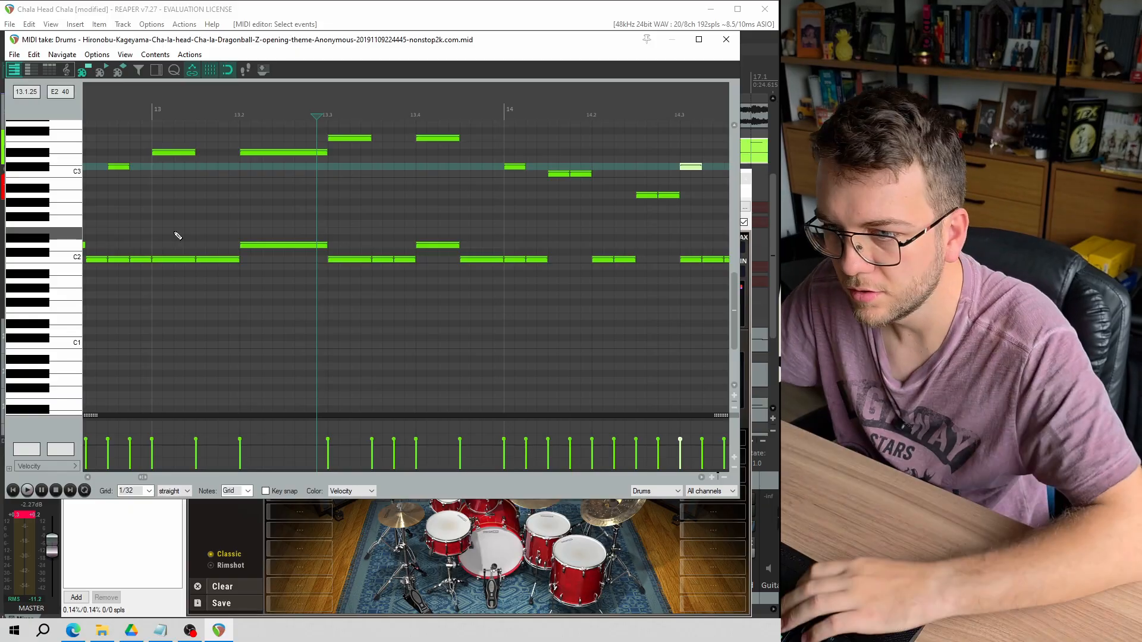
scroll(583, 175, up, 2)
mouse_move(583, 175)
mouse_down()
mouse_move(584, 189)
mouse_move(582, 176)
mouse_up()
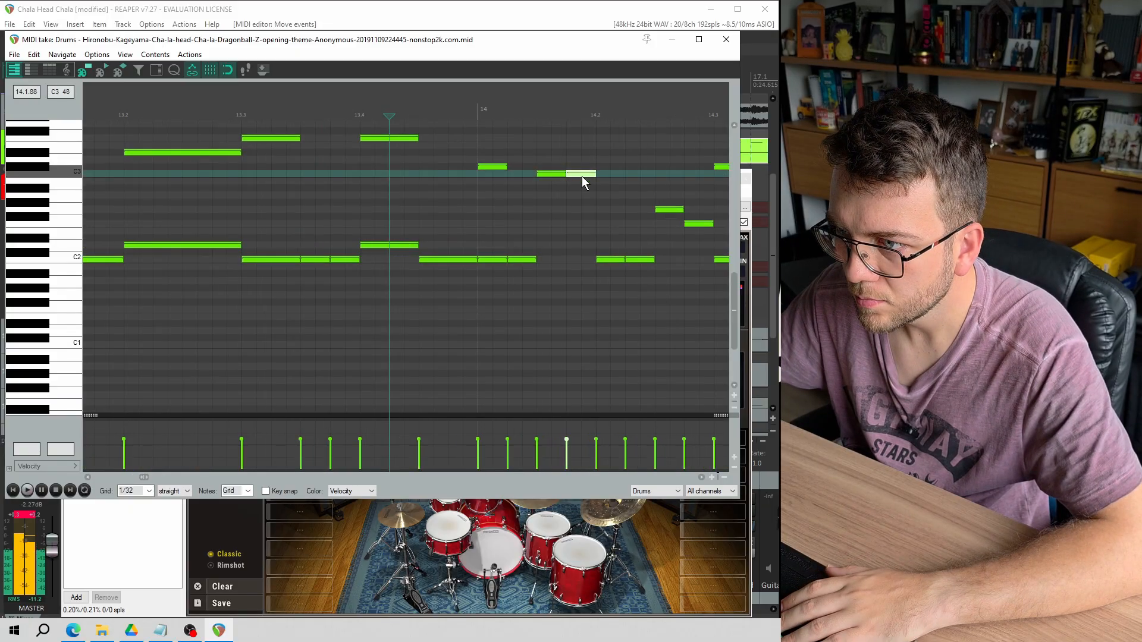
drag(665, 210, 666, 223)
Replay the tom fill in bar 14 against the reference, close the note editor and listen to the fill again
key(space)
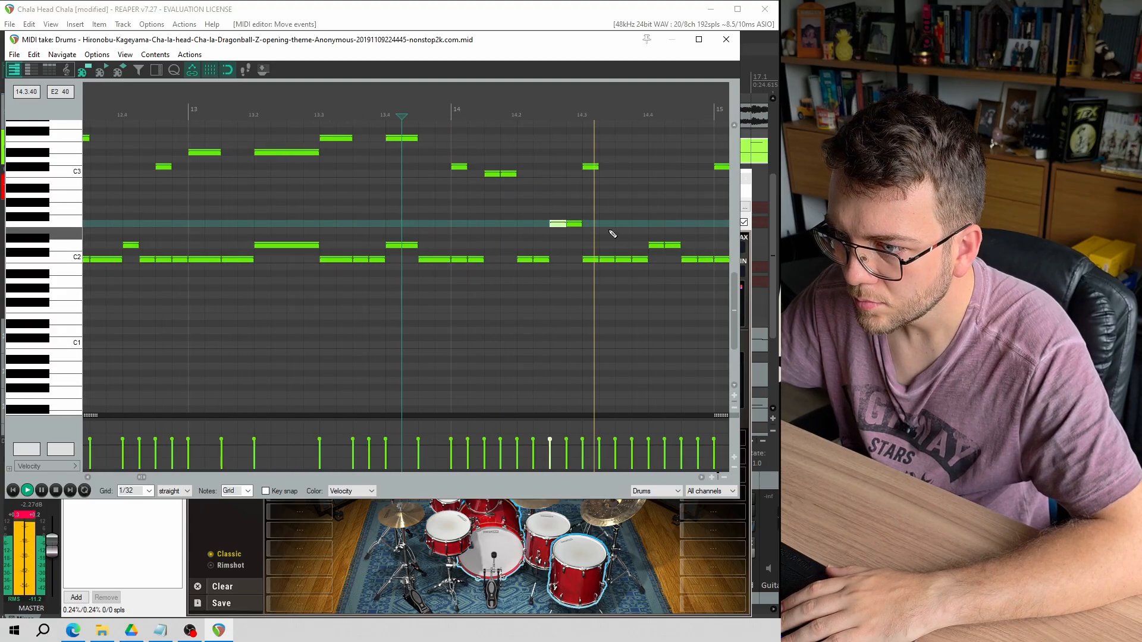
scroll(565, 238, down, 1)
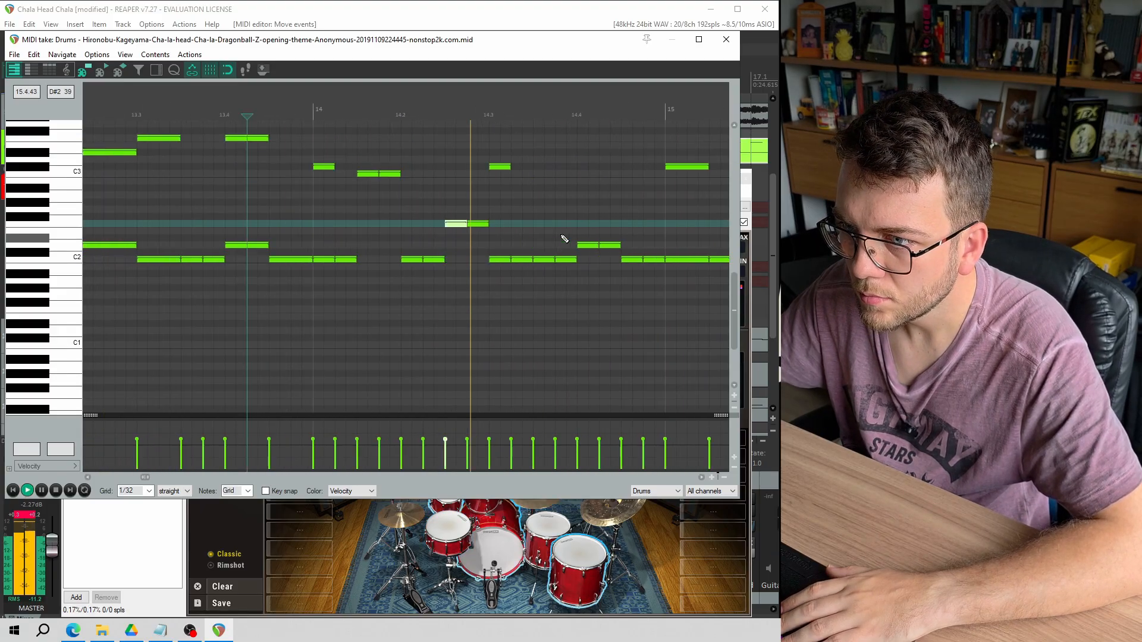
key(space)
key(space)
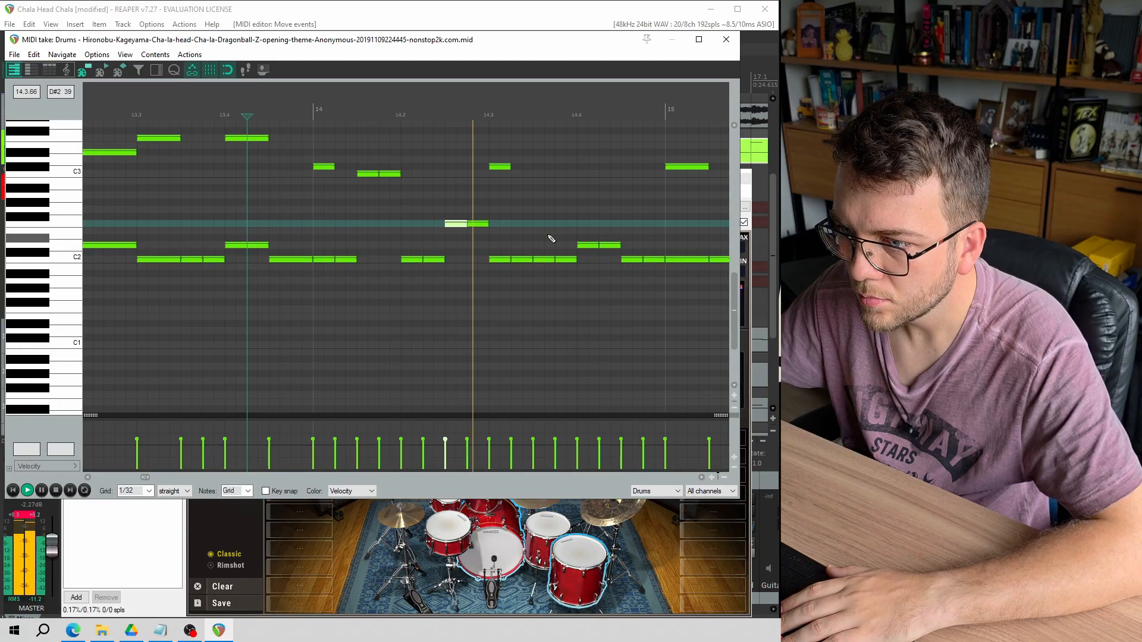
scroll(551, 239, down, 4)
key(space)
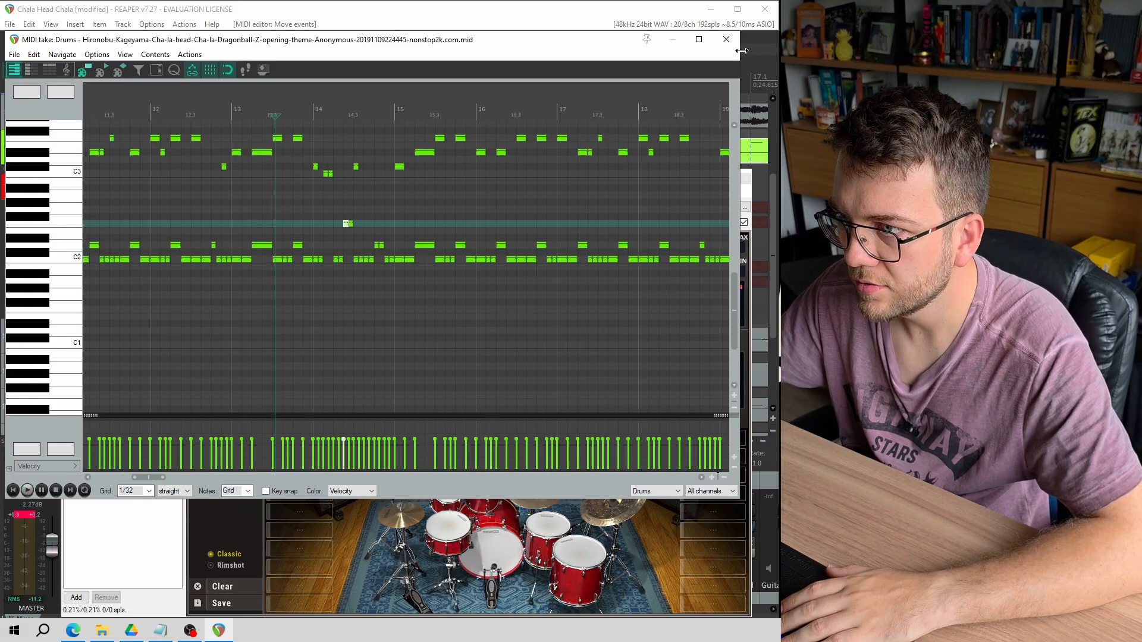
click(726, 39)
key(space)
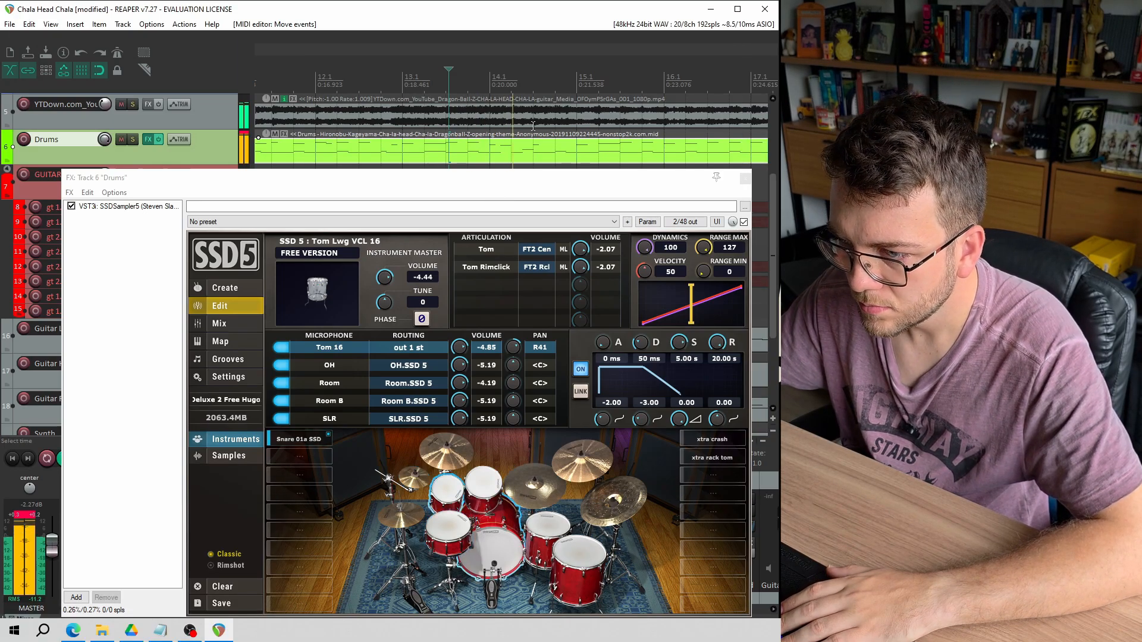
Audition the rack tom Tom Lwg VCL 10, then play the song onward from bar 12
double_click(533, 149)
click(449, 217)
drag(449, 216, 450, 212)
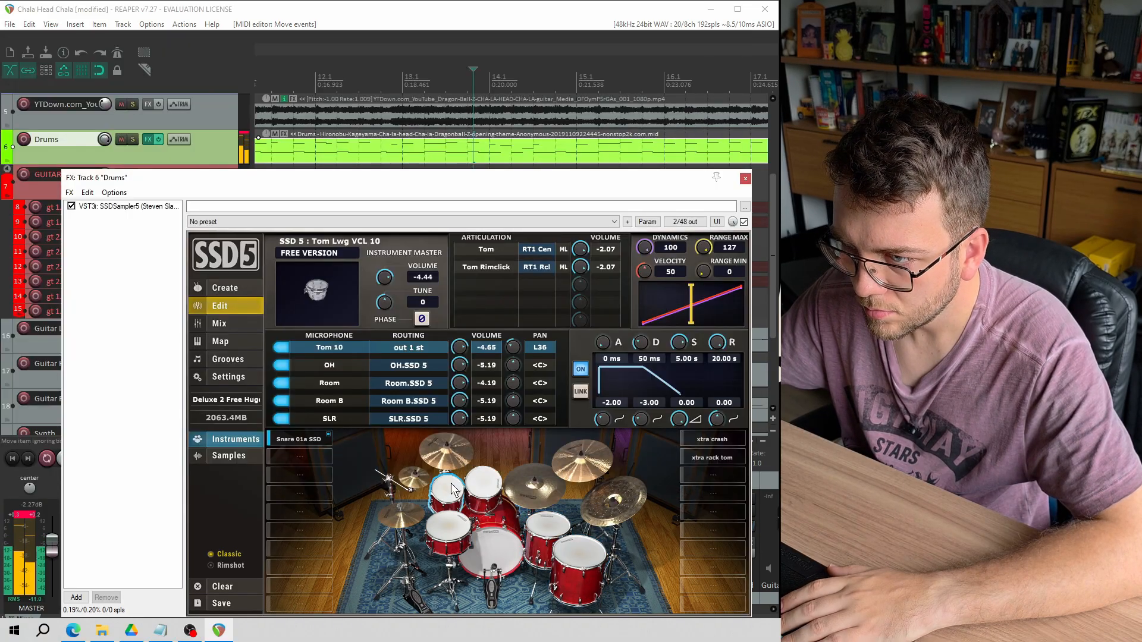
click(482, 489)
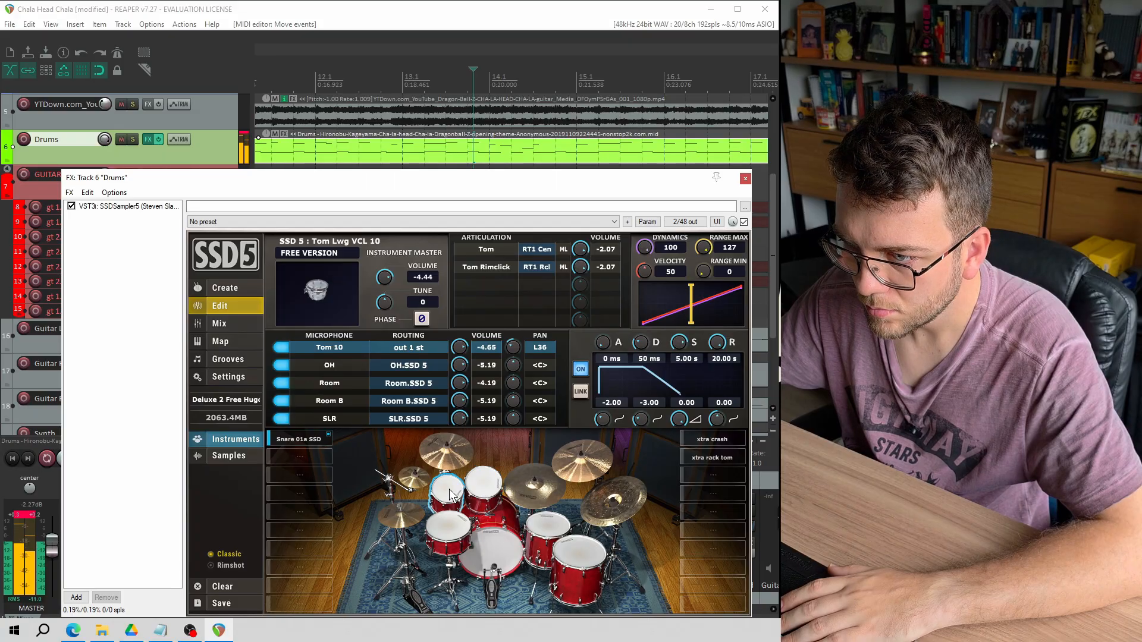
click(304, 78)
key(space)
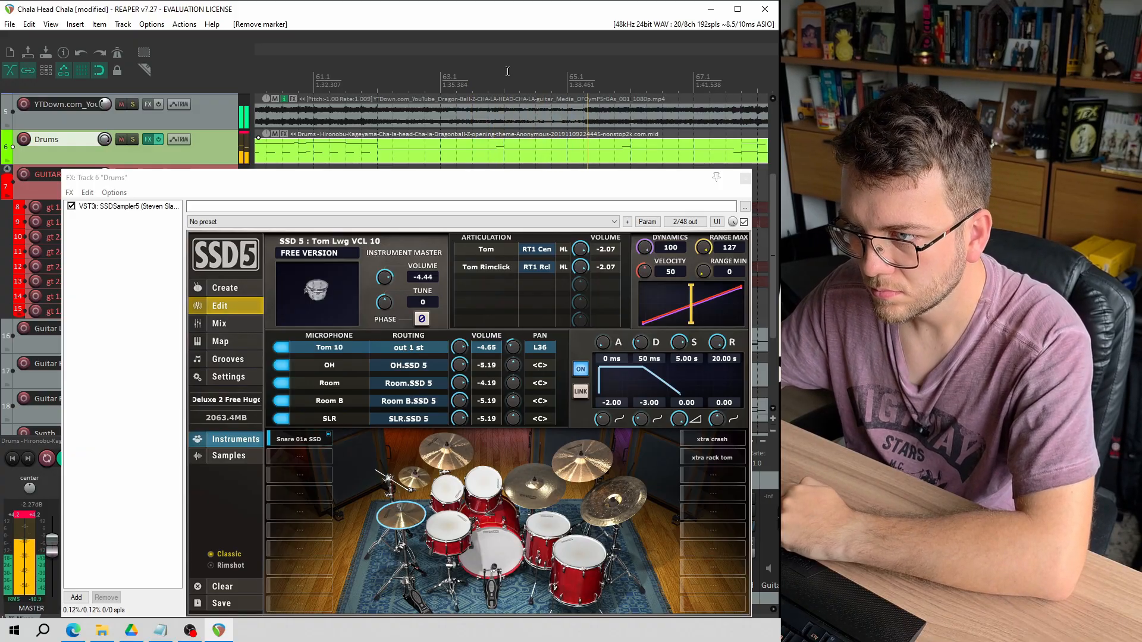
Play the section from about bar 113 and move marker 1 to the start of bar 115
scroll(507, 71, down, 4)
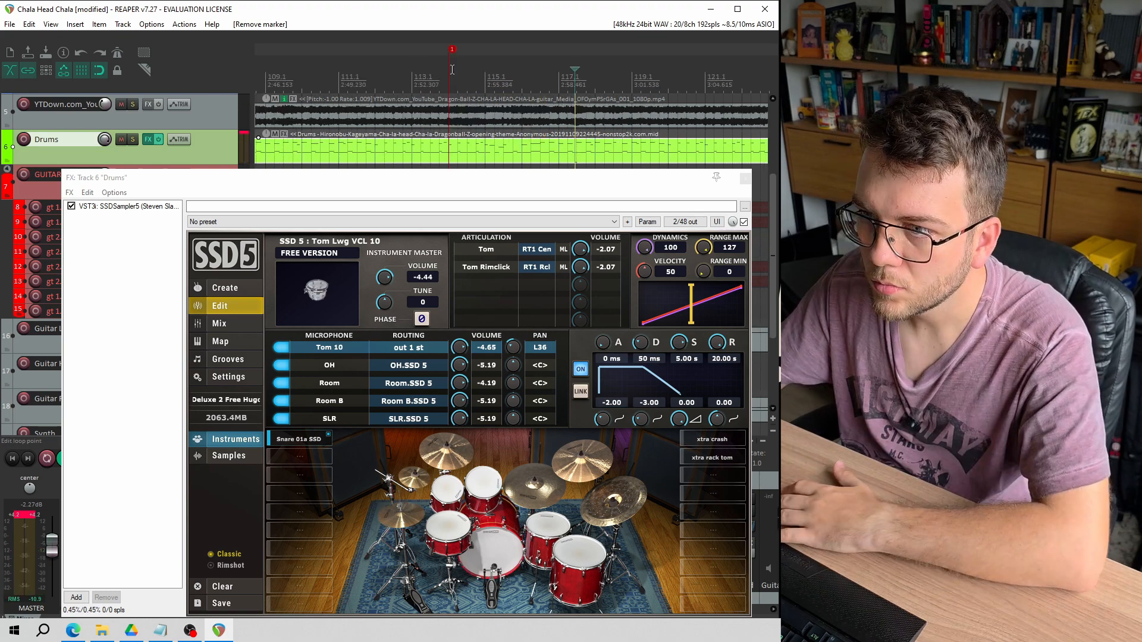
click(421, 72)
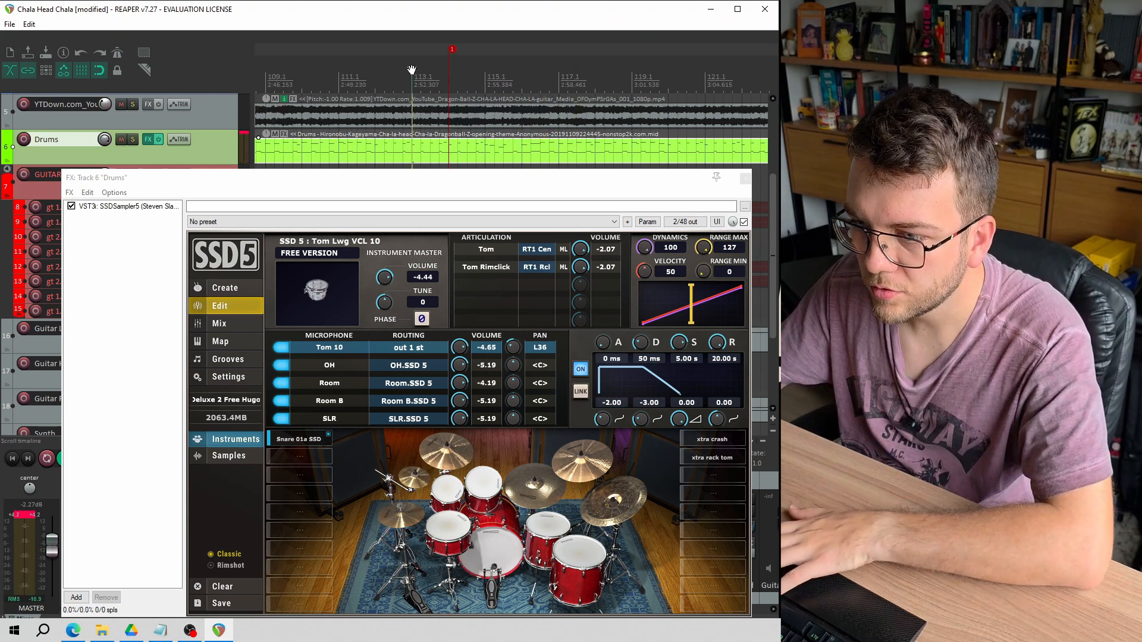
key(space)
scroll(425, 72, up, 3)
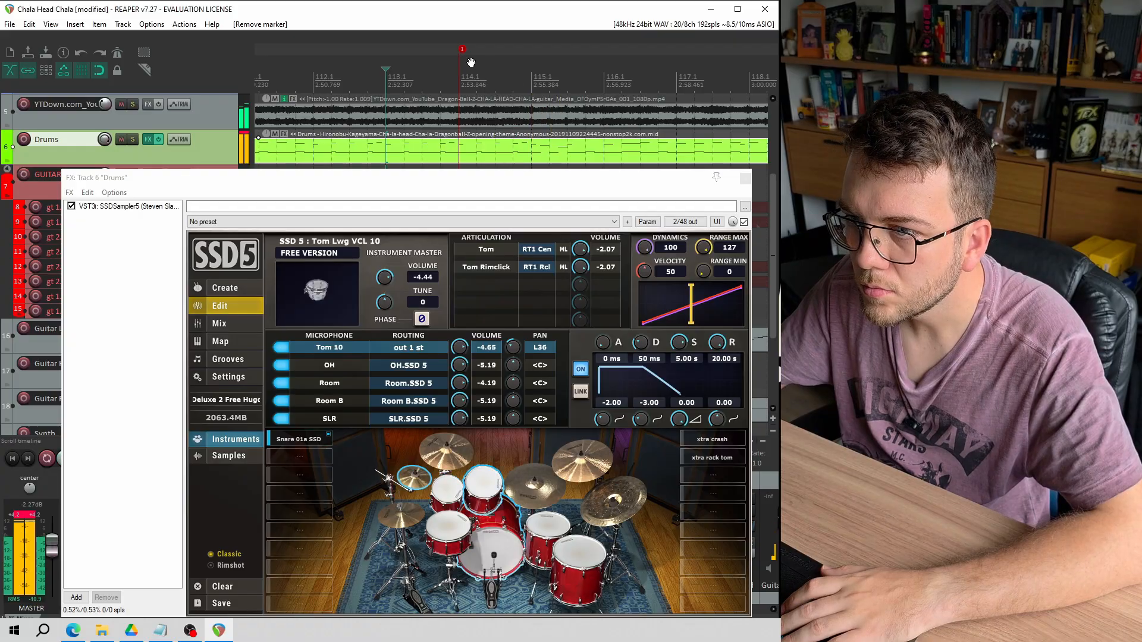
key(space)
drag(466, 50, 535, 50)
key(space)
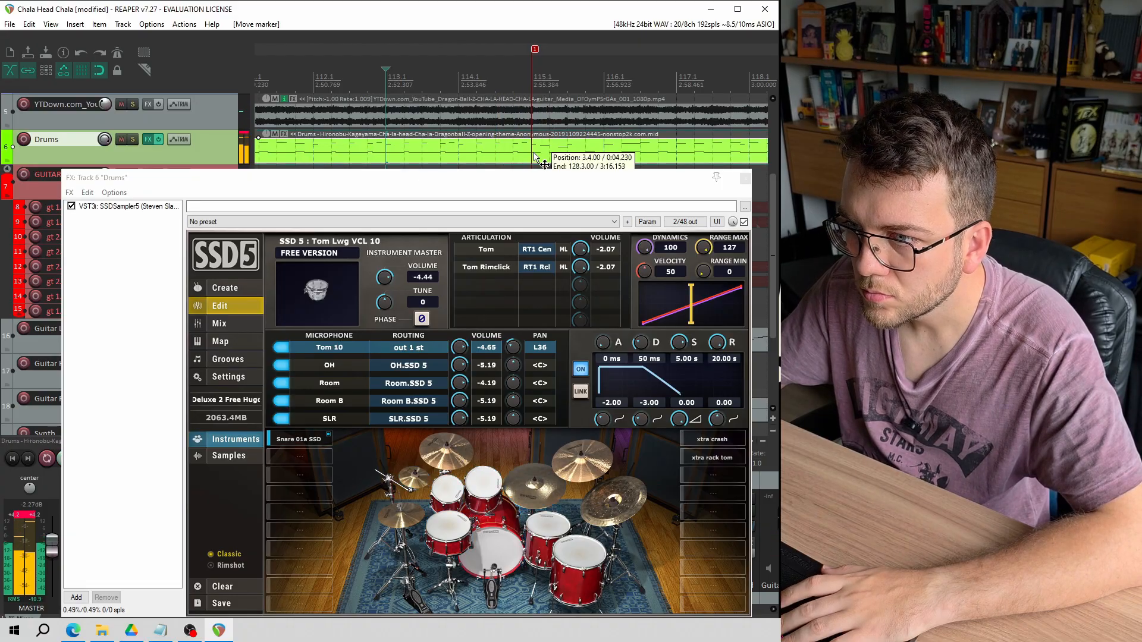
Replay the fill at bar 115 in the note editor and move its low tom hit before beat 3 down to F2
double_click(562, 149)
scroll(418, 236, up, 8)
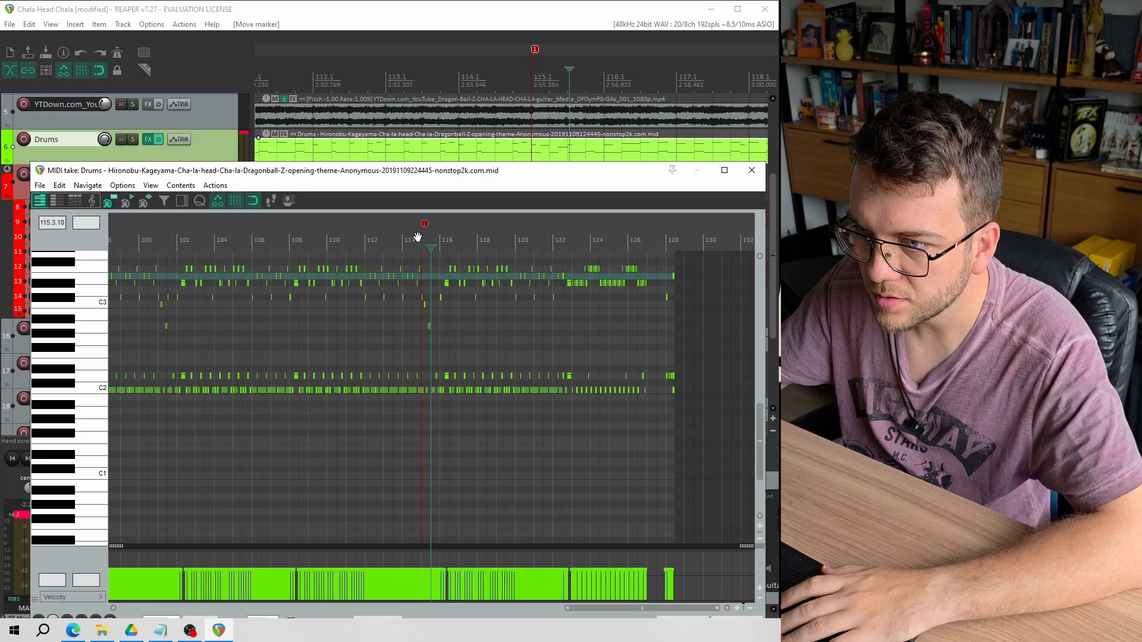
key(space)
scroll(387, 241, up, 4)
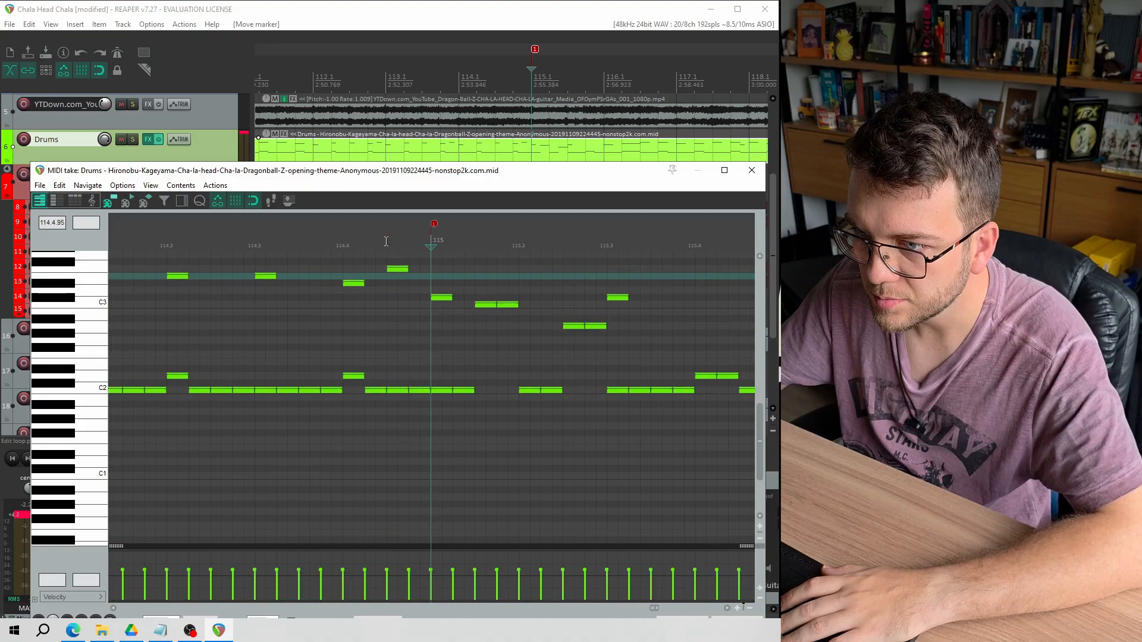
click(386, 242)
key(space)
scroll(445, 285, up, 2)
key(space)
scroll(565, 322, down, 2)
click(622, 325)
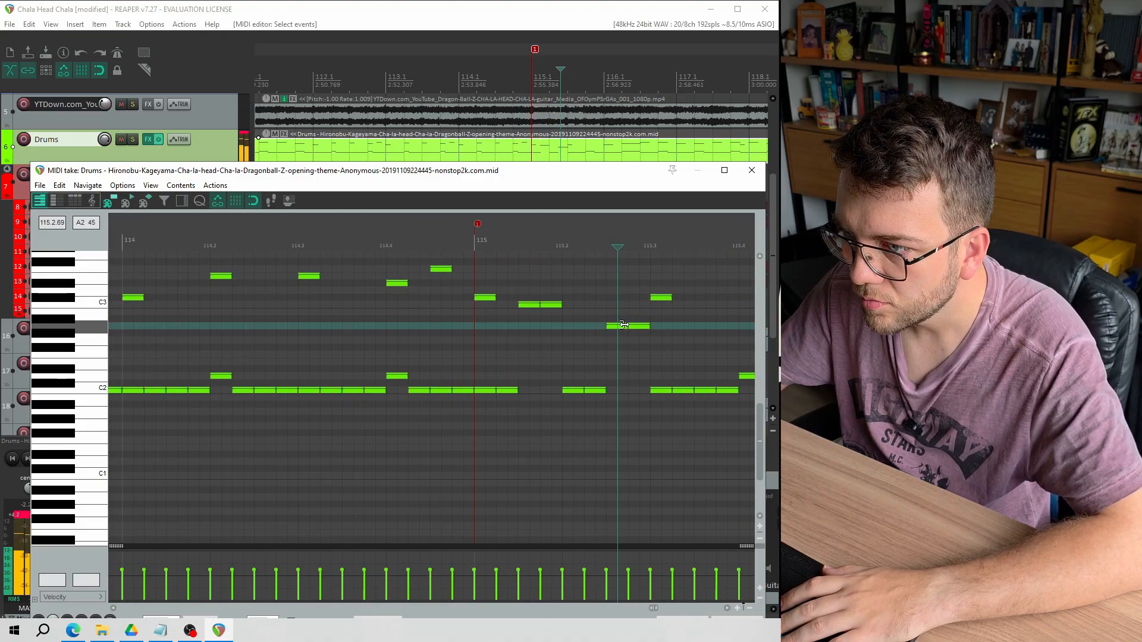
drag(615, 328, 636, 355)
key(space)
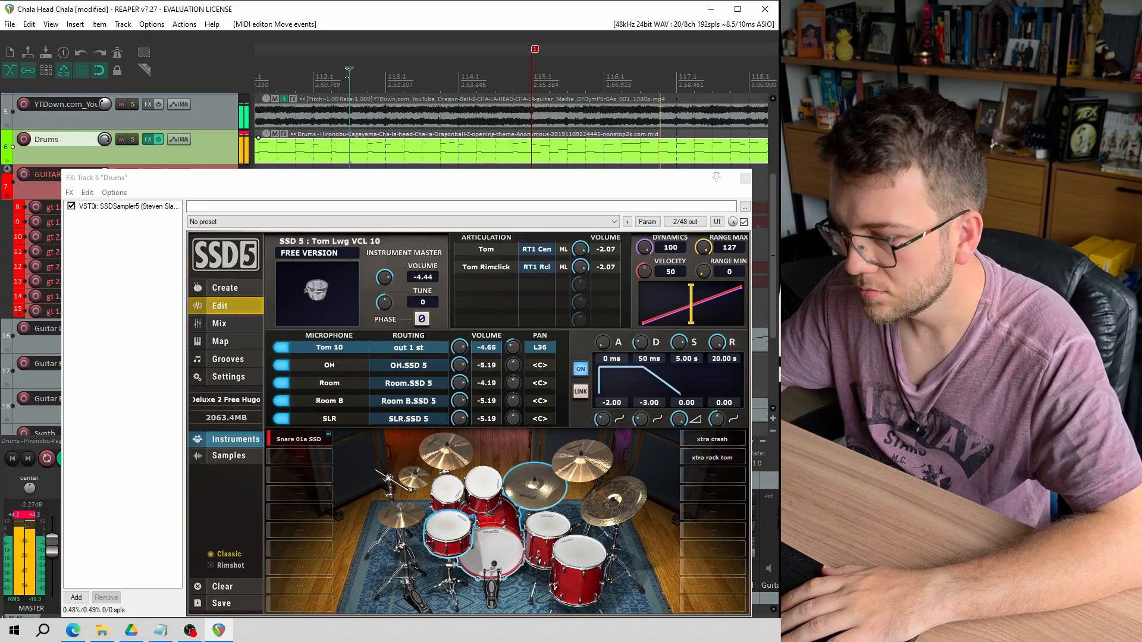
Save the project and listen onward, replaying the passage leading into bar 123
key(ctrl+s)
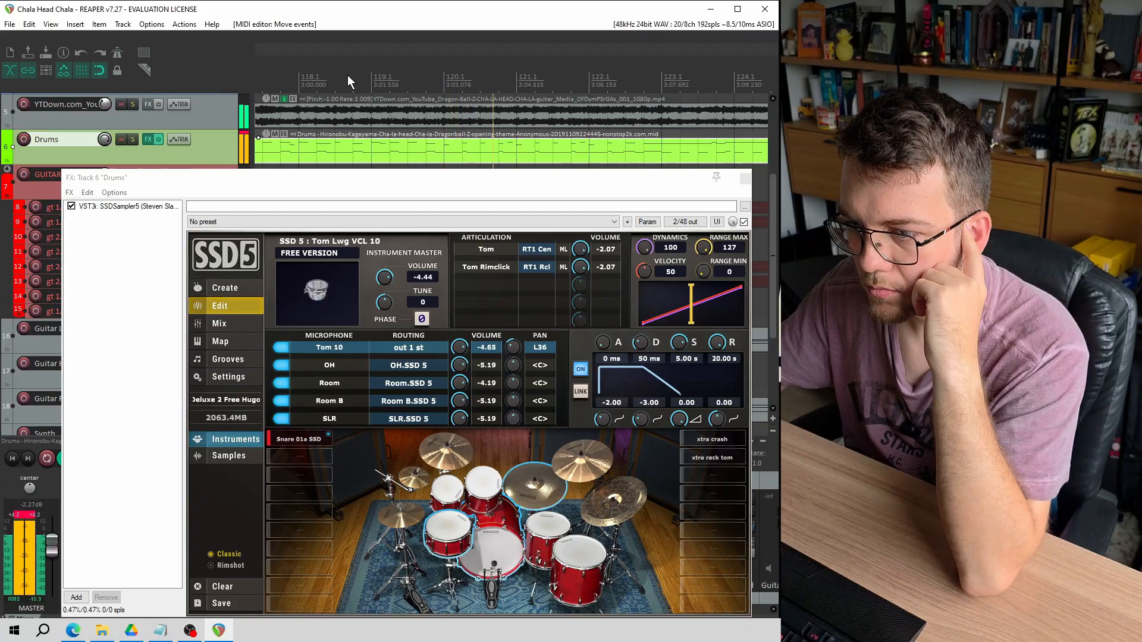
scroll(348, 75, down, 2)
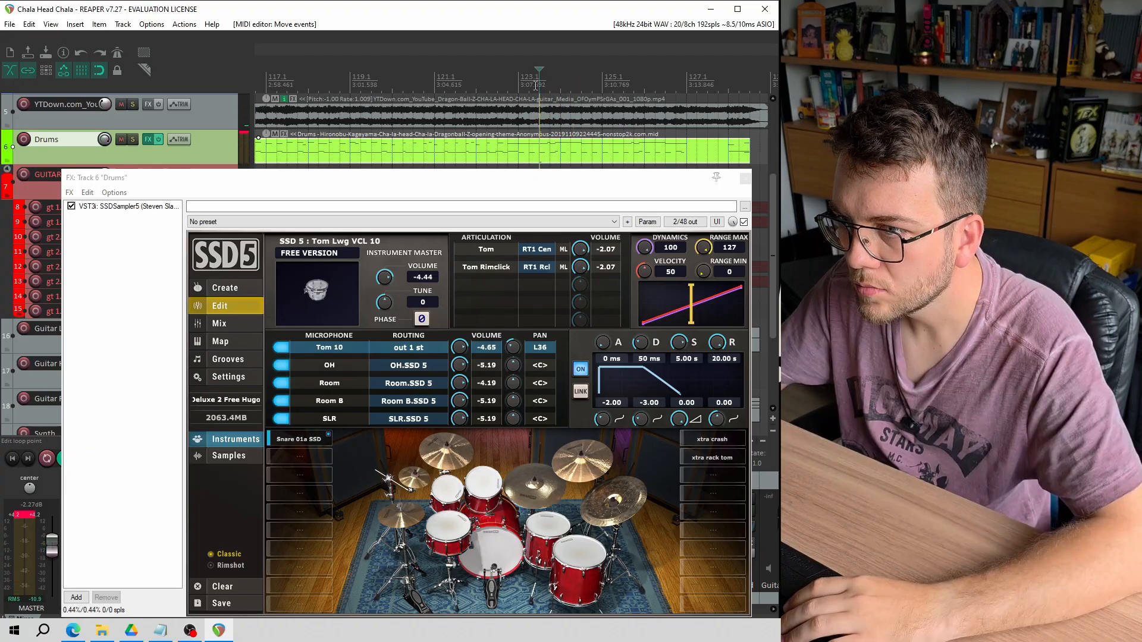
scroll(396, 82, up, 4)
click(329, 82)
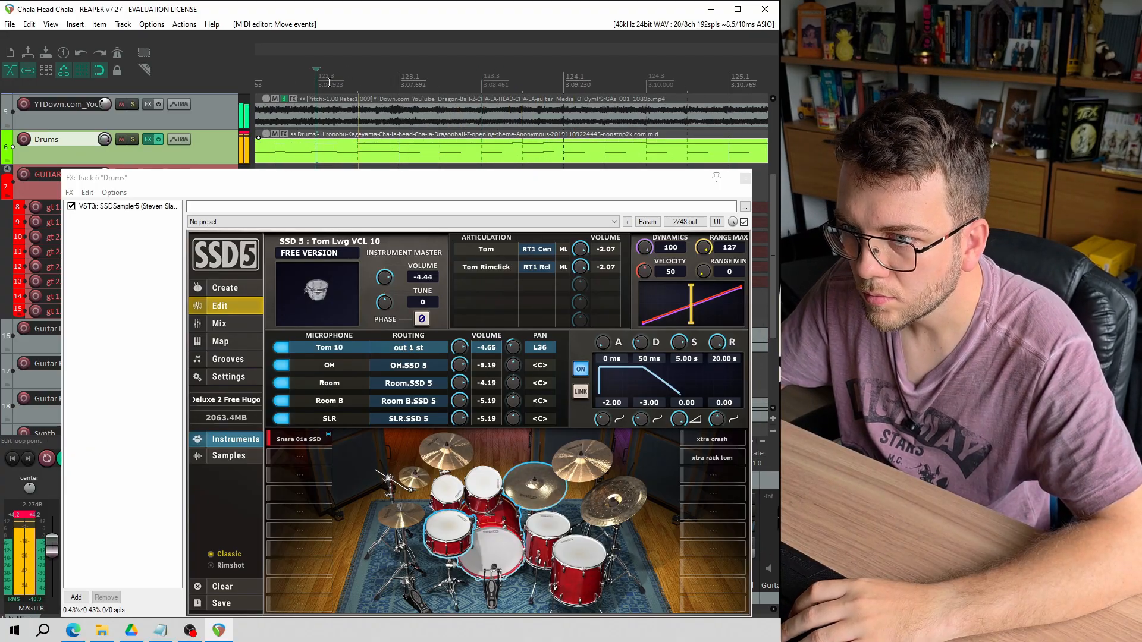
Add a marker at bar 123 and open the Drums take's notes at that spot
key(m)
double_click(402, 144)
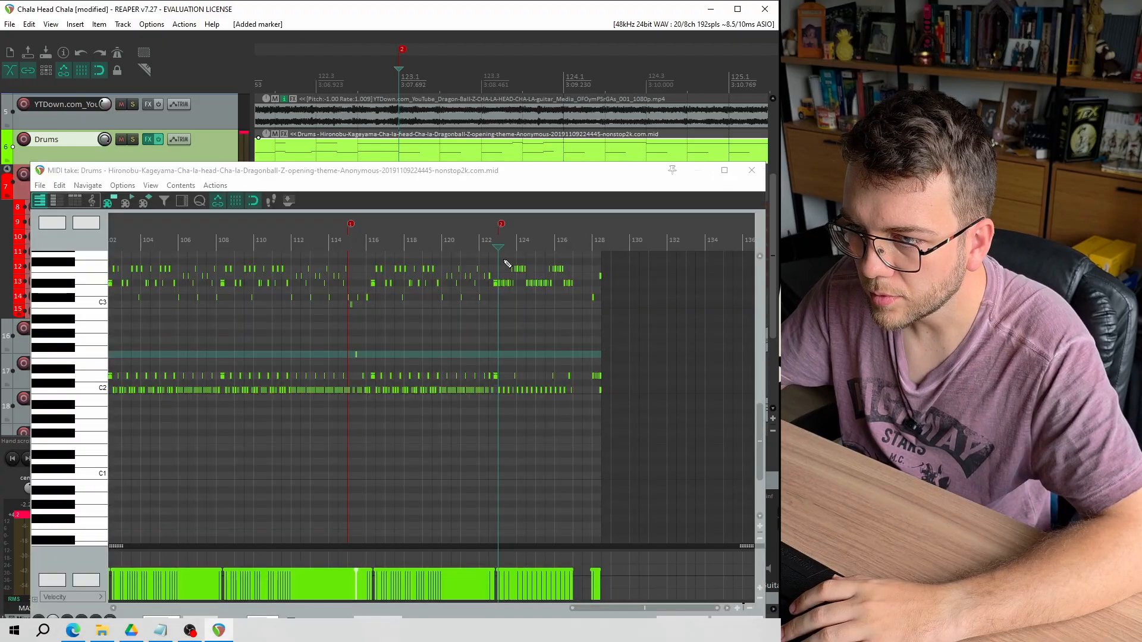
scroll(475, 327, up, 8)
scroll(472, 327, down, 4)
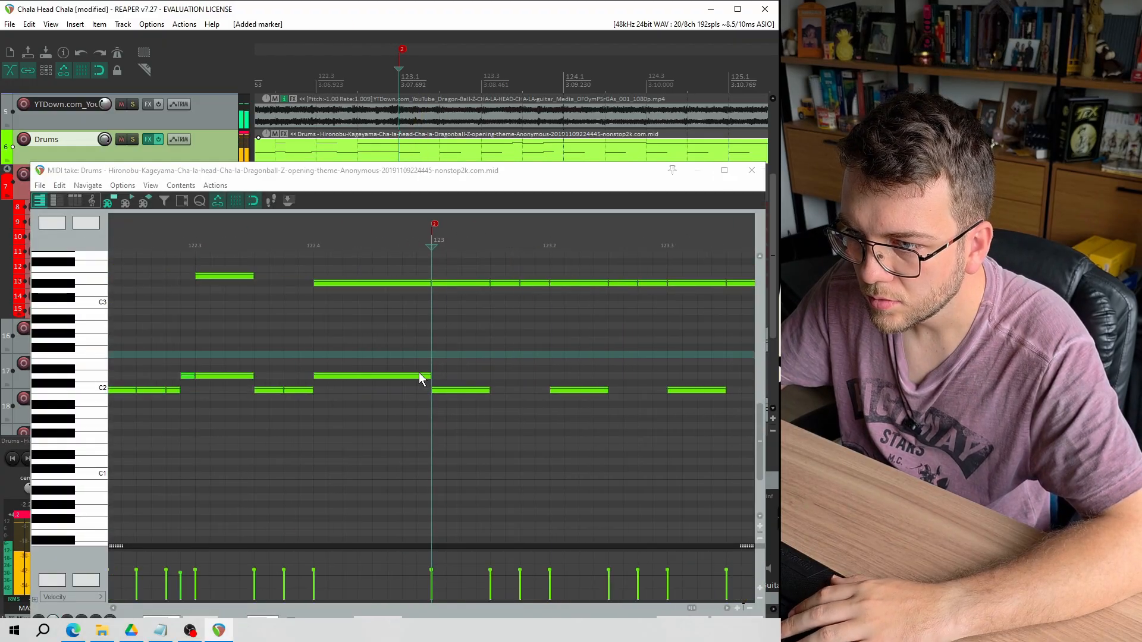
Move the first cymbal note of bar 123 up to G3 and raise its velocity
drag(463, 284, 458, 258)
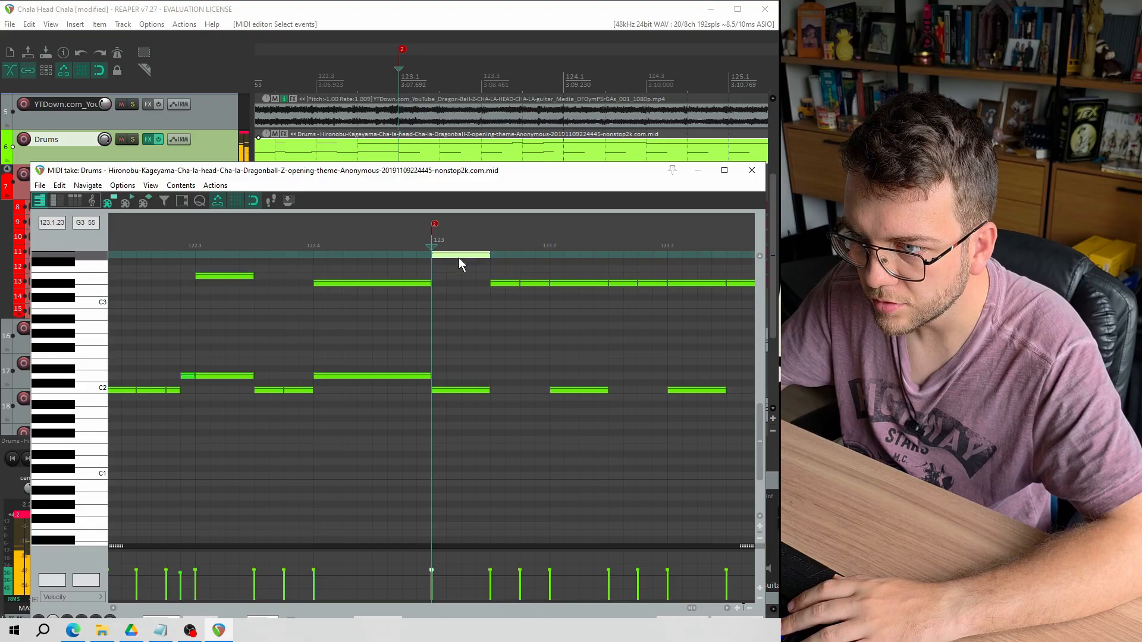
click(428, 560)
key(space)
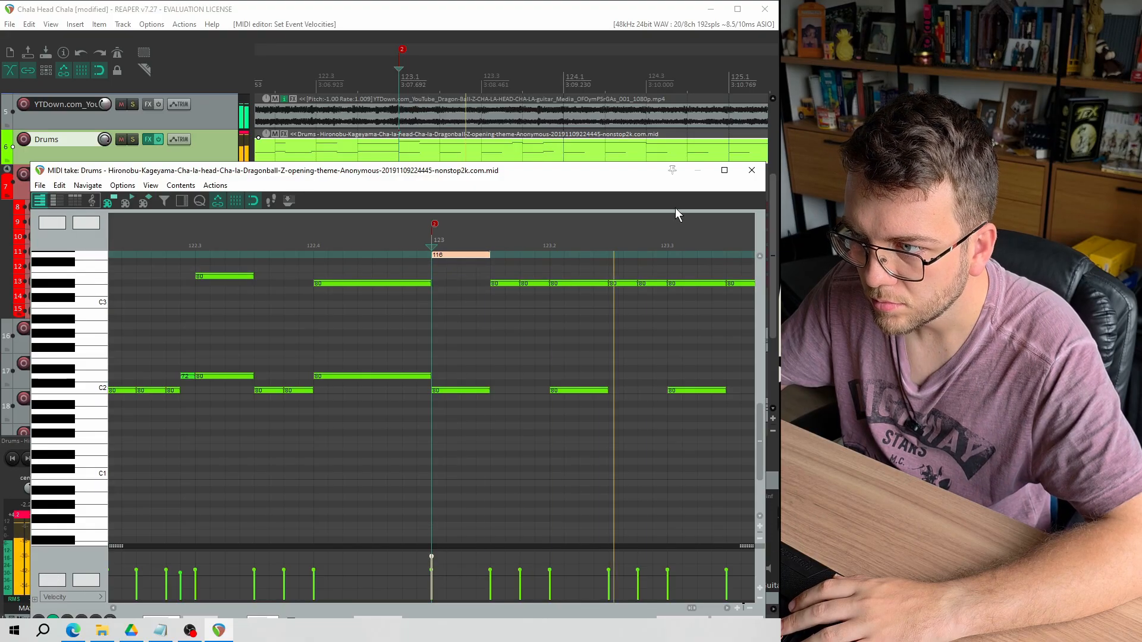
click(752, 170)
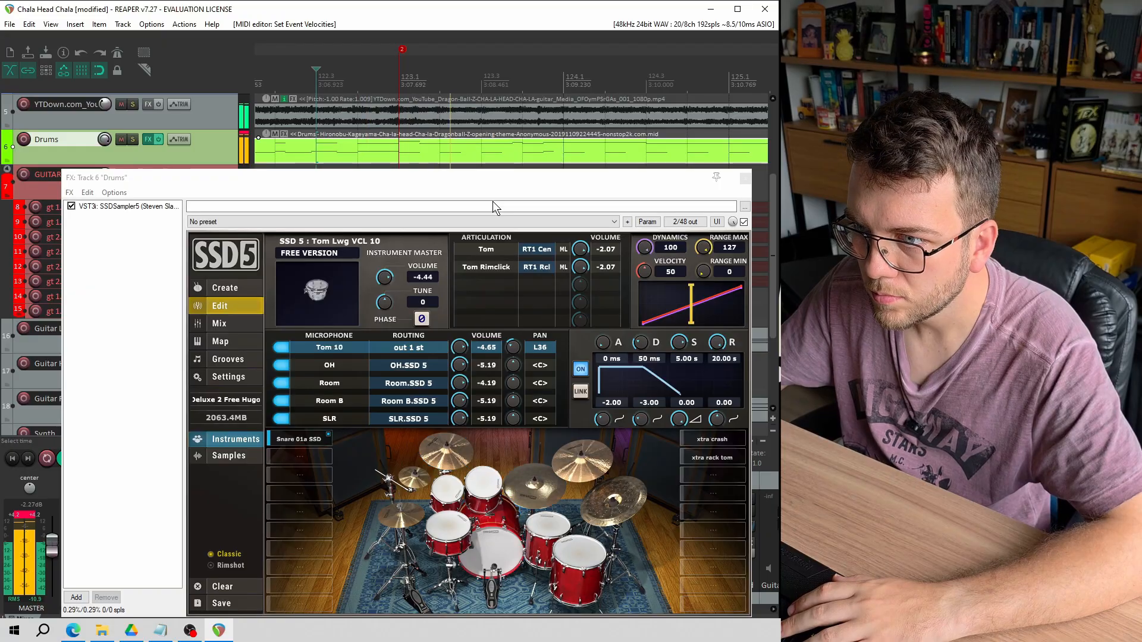
Check the drum notes at bar 123 and replay bars 123 to 124 against the reference
double_click(444, 157)
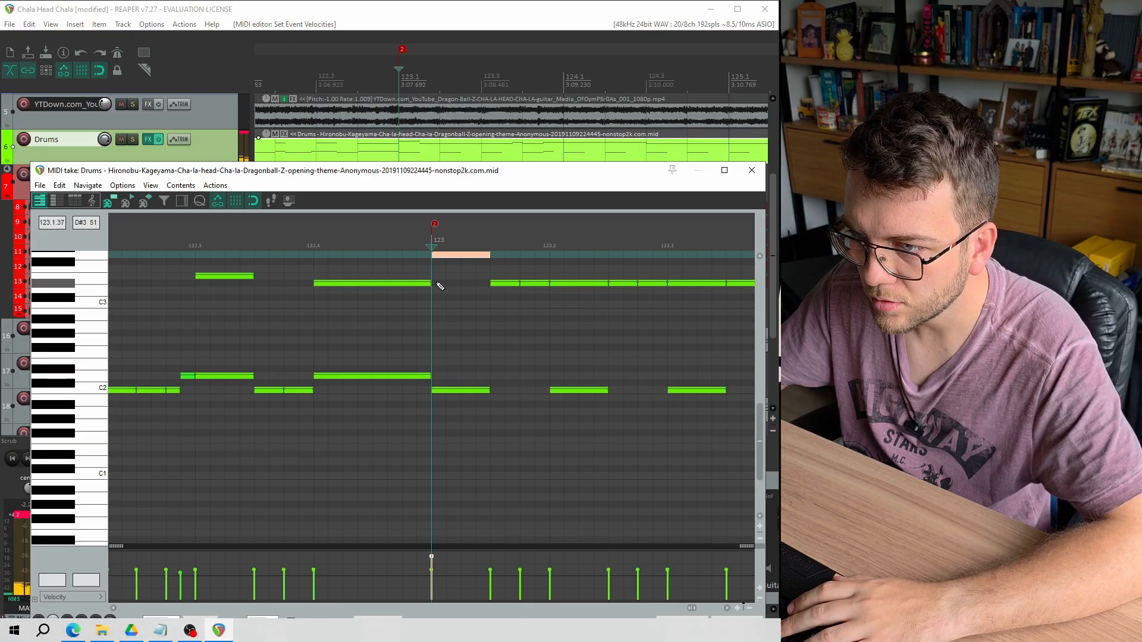
key(Escape)
key(space)
scroll(589, 109, down, 1)
scroll(576, 113, up, 2)
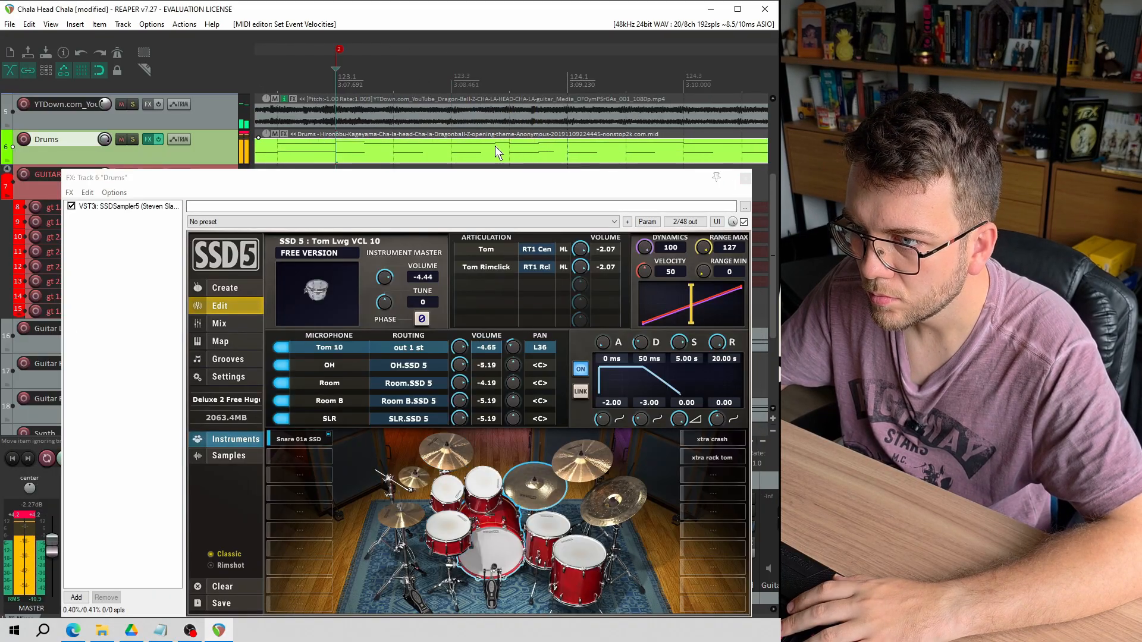
click(496, 155)
click(371, 148)
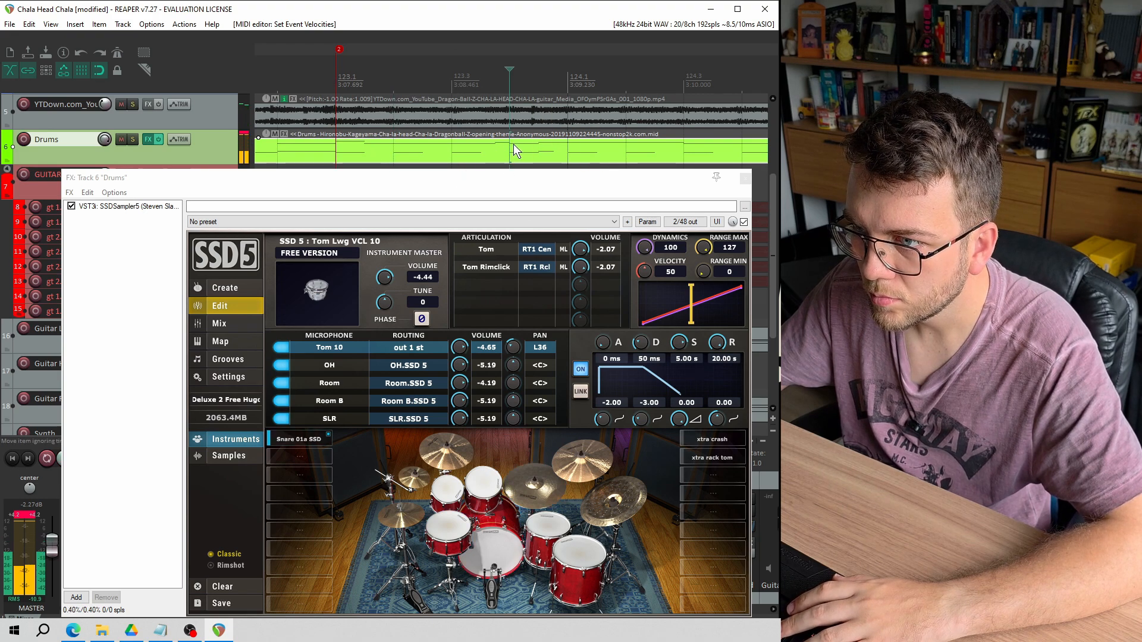
Move the cymbal note on beat 4 of bar 123 up to A3 and replay from bar 122
double_click(488, 143)
drag(481, 281, 465, 282)
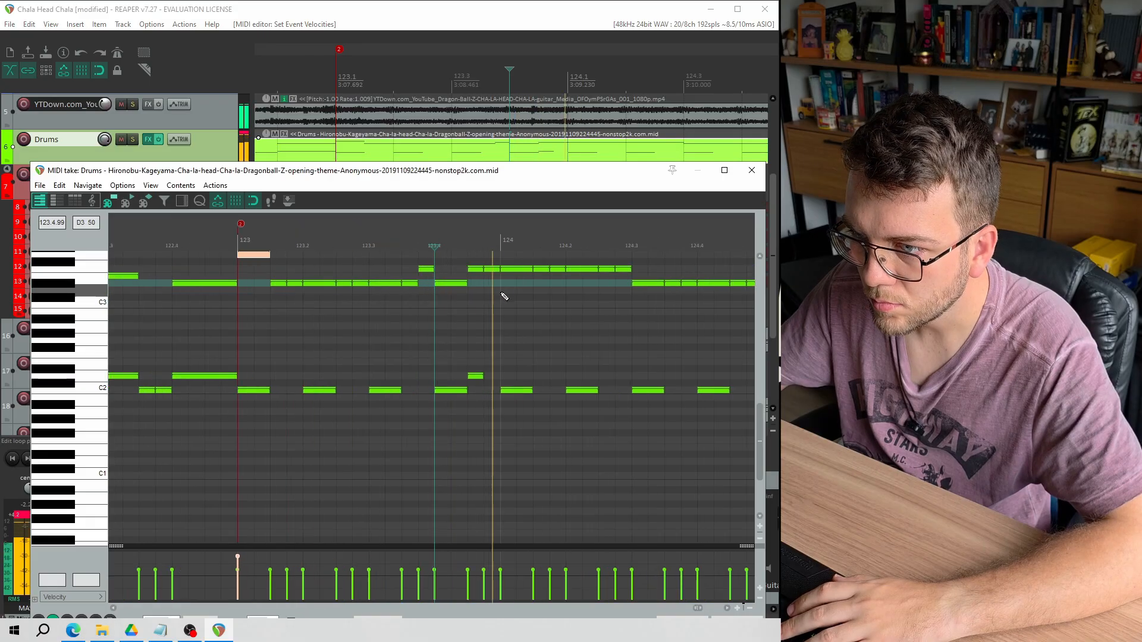
click(399, 89)
key(space)
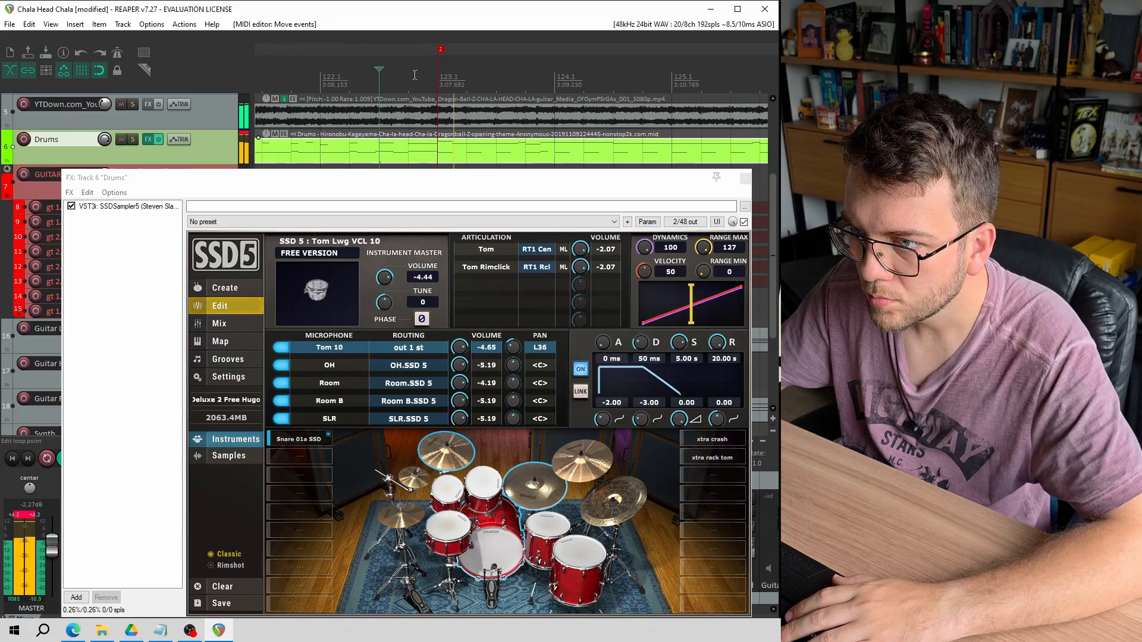
Raise the velocity of the A3 cymbal note on beat 4 of bar 123 and replay from bar 122
double_click(539, 144)
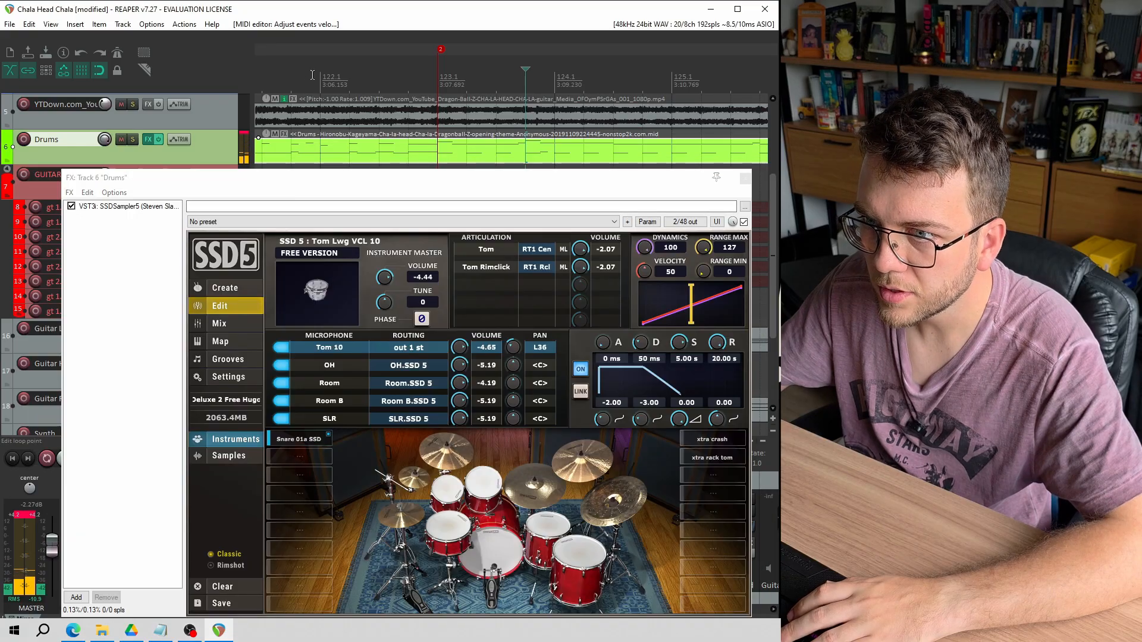
click(313, 74)
key(space)
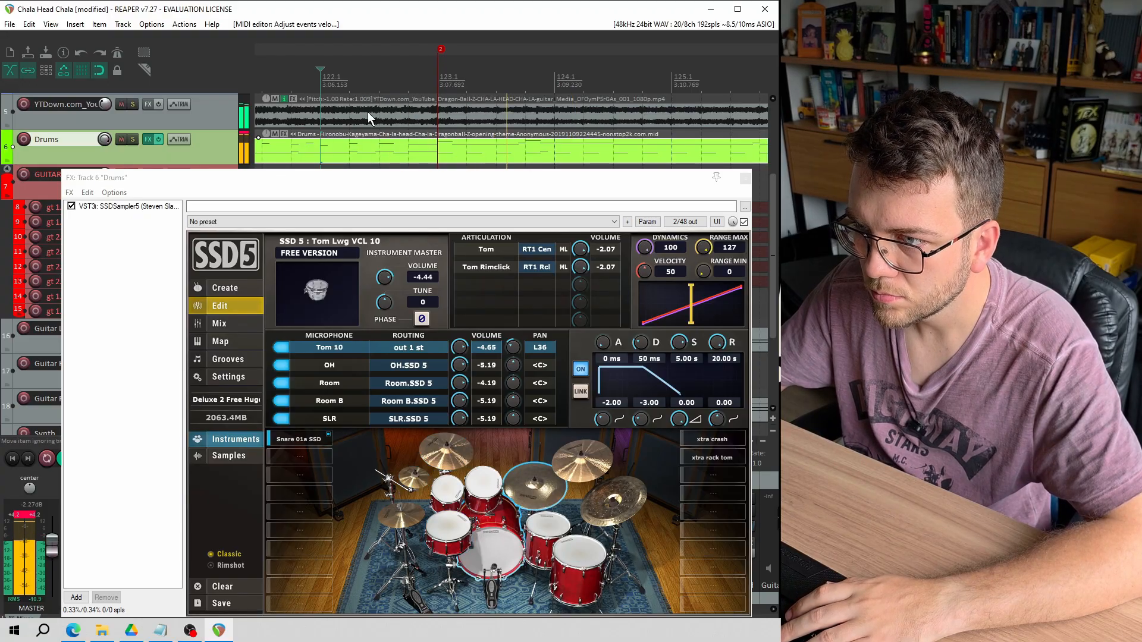
Move the short cymbal note just before beat 4 of bar 123 up to A3 and reposition playback early in the bar
double_click(386, 159)
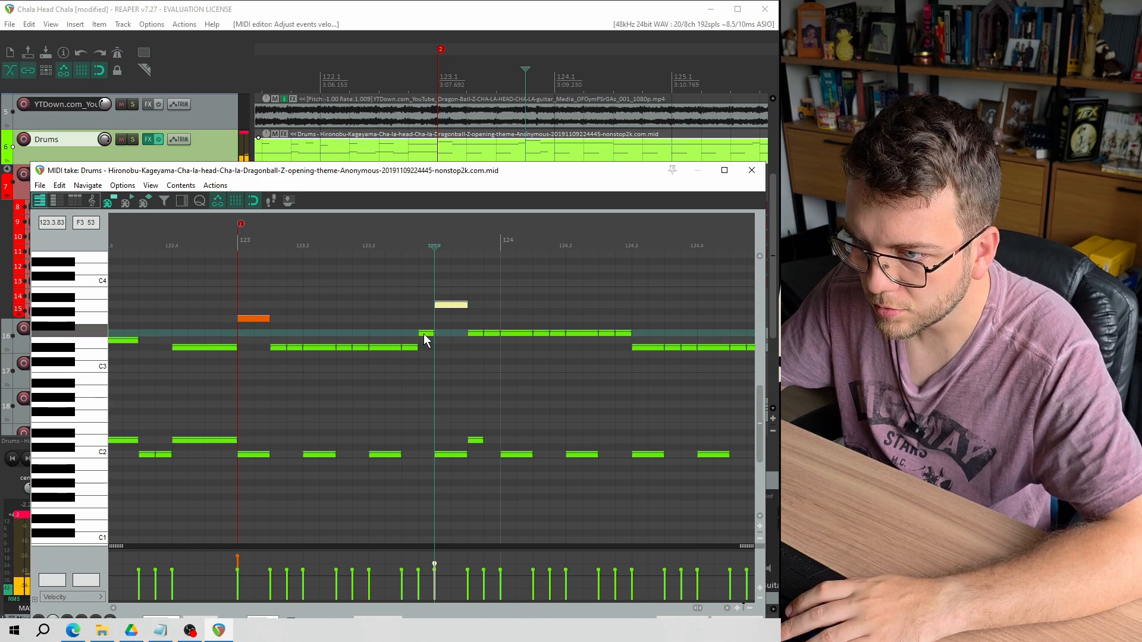
drag(426, 334, 426, 305)
click(390, 240)
click(271, 258)
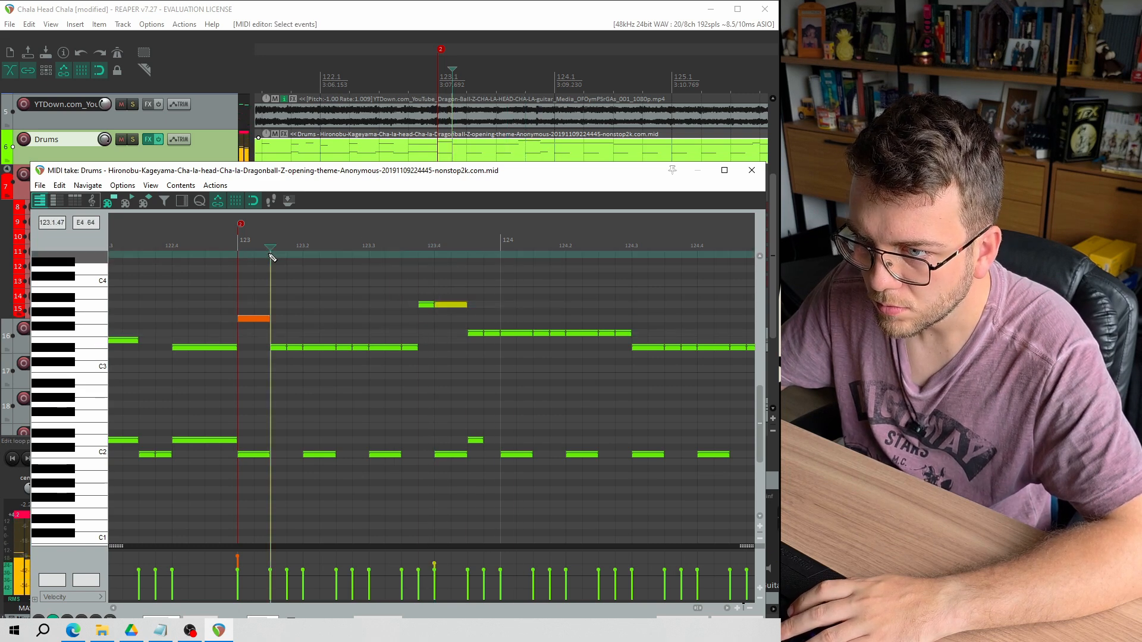
Replay the edited bar 123 and listen on through bars 124 to 126 in the arrangement against the reference
key(space)
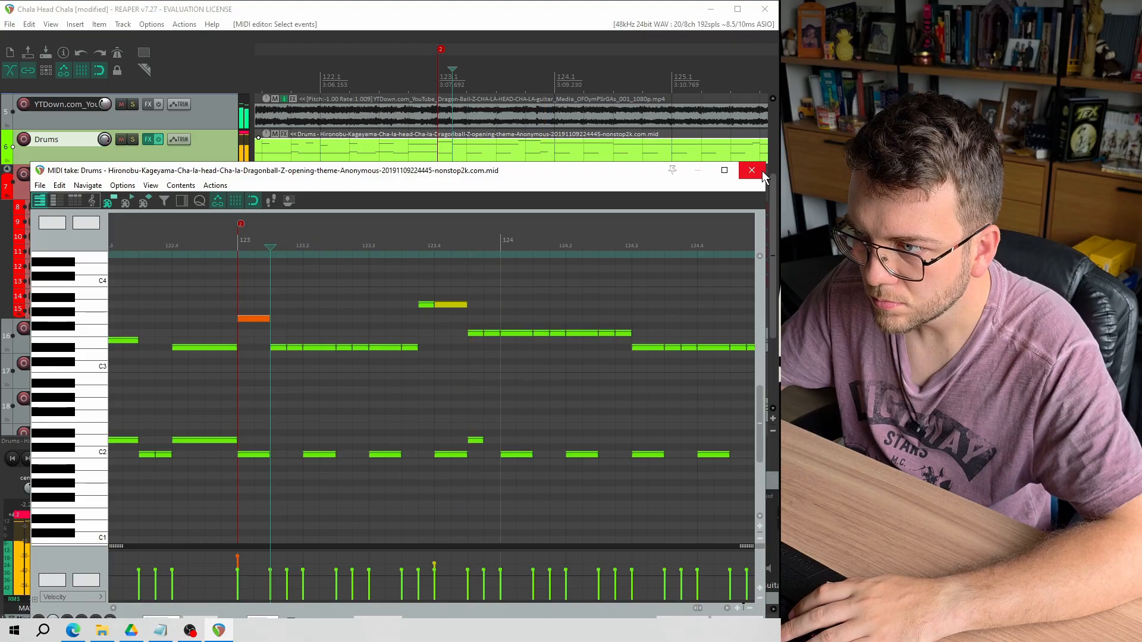
click(752, 170)
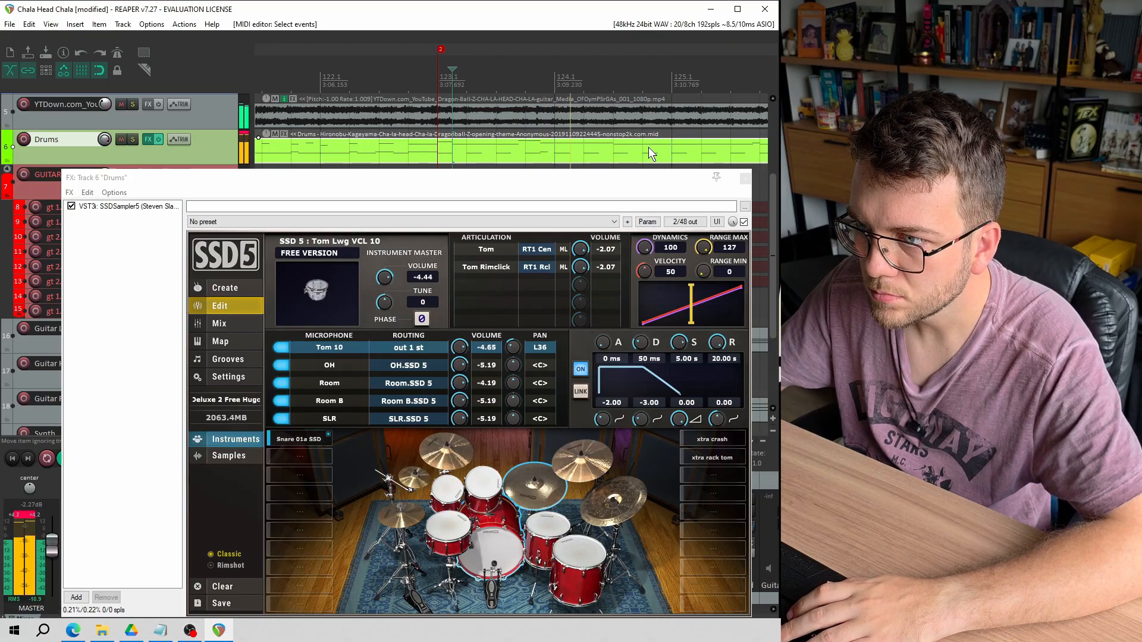
scroll(649, 147, down, 2)
click(543, 152)
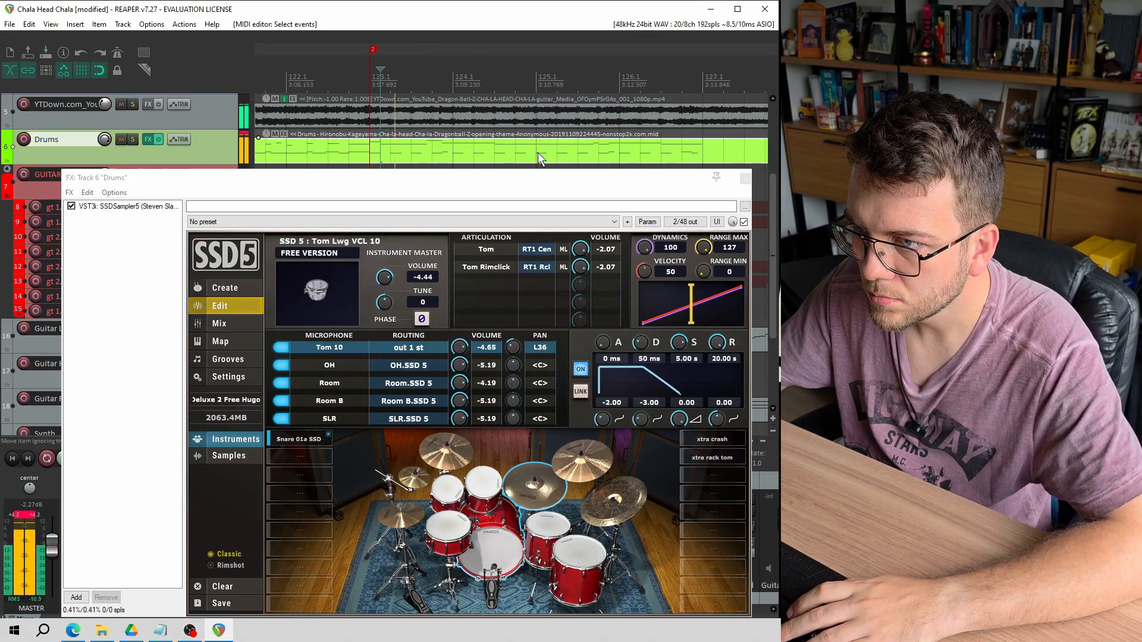
scroll(526, 153, down, 1)
click(445, 152)
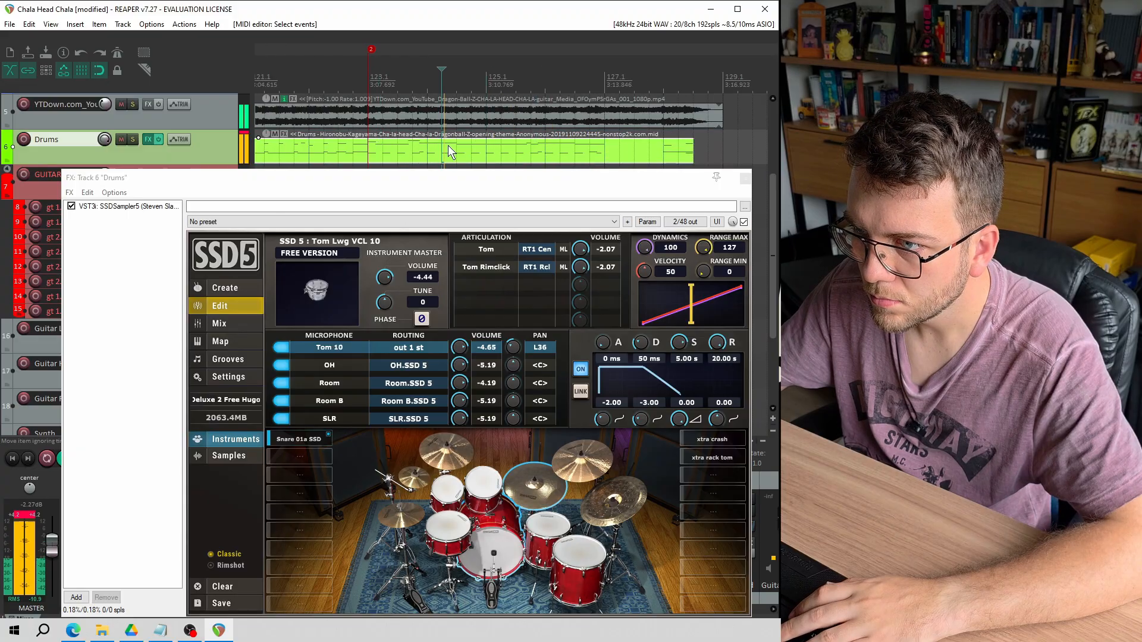
scroll(445, 152, up, 2)
scroll(524, 151, down, 2)
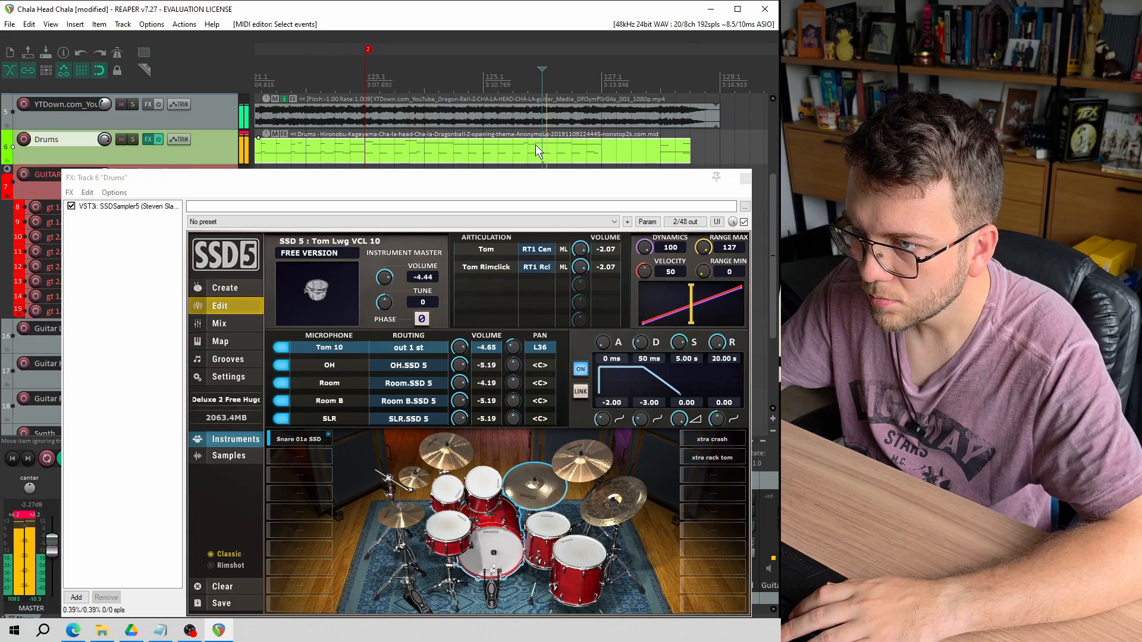
Open the drum notes around bar 125 and move the cymbal note on the offbeat after beat 4 up to A3
double_click(535, 145)
scroll(498, 360, up, 1)
scroll(499, 360, down, 3)
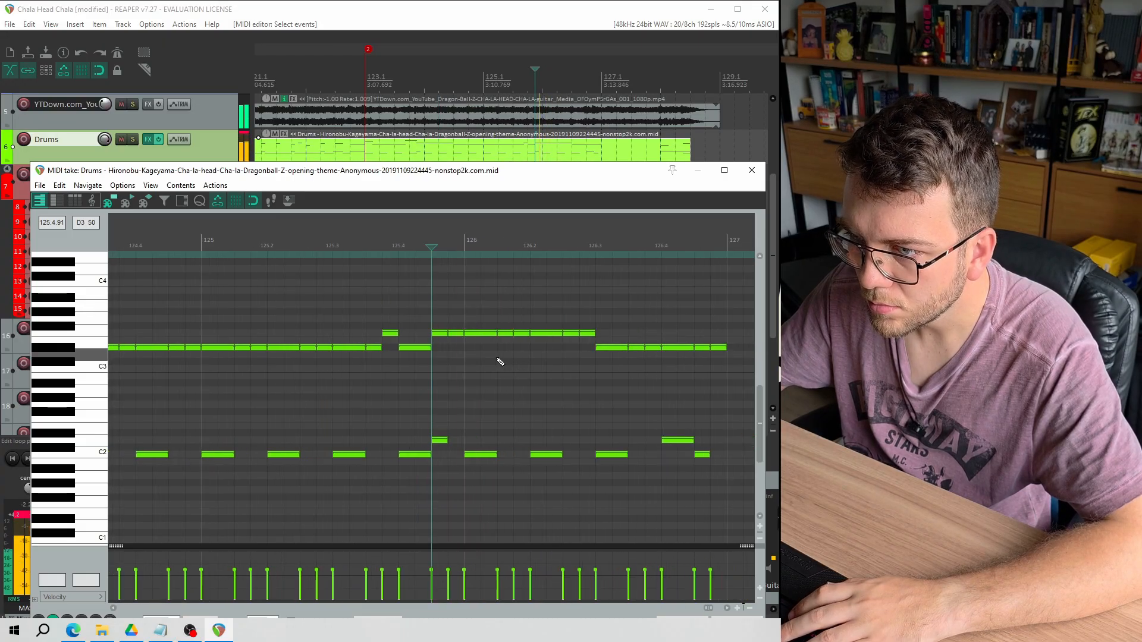
click(227, 240)
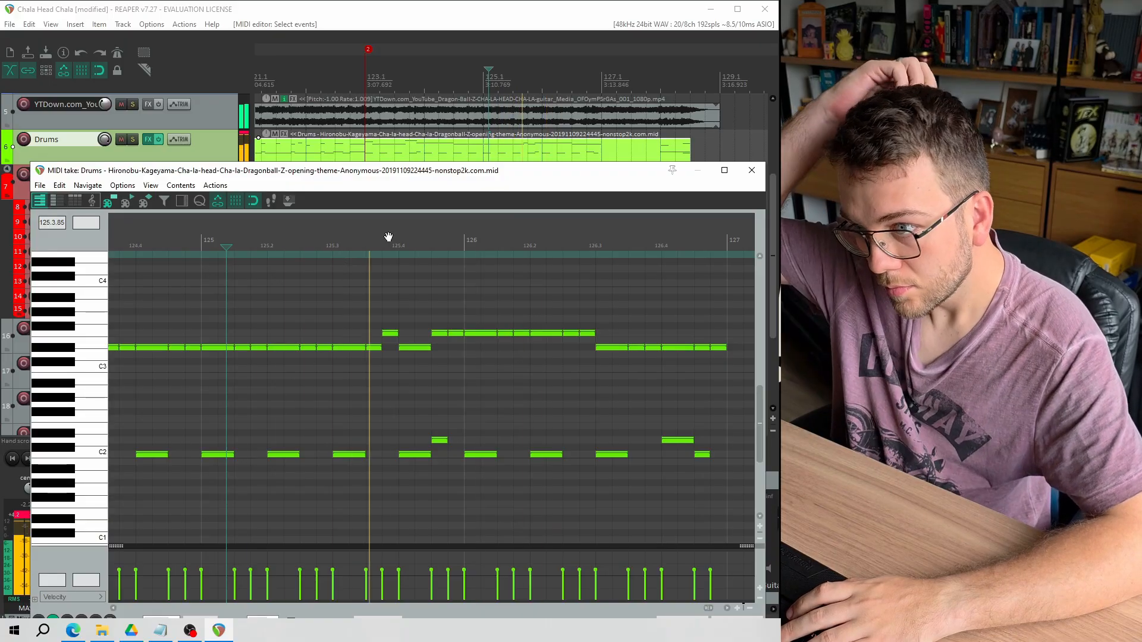
click(388, 237)
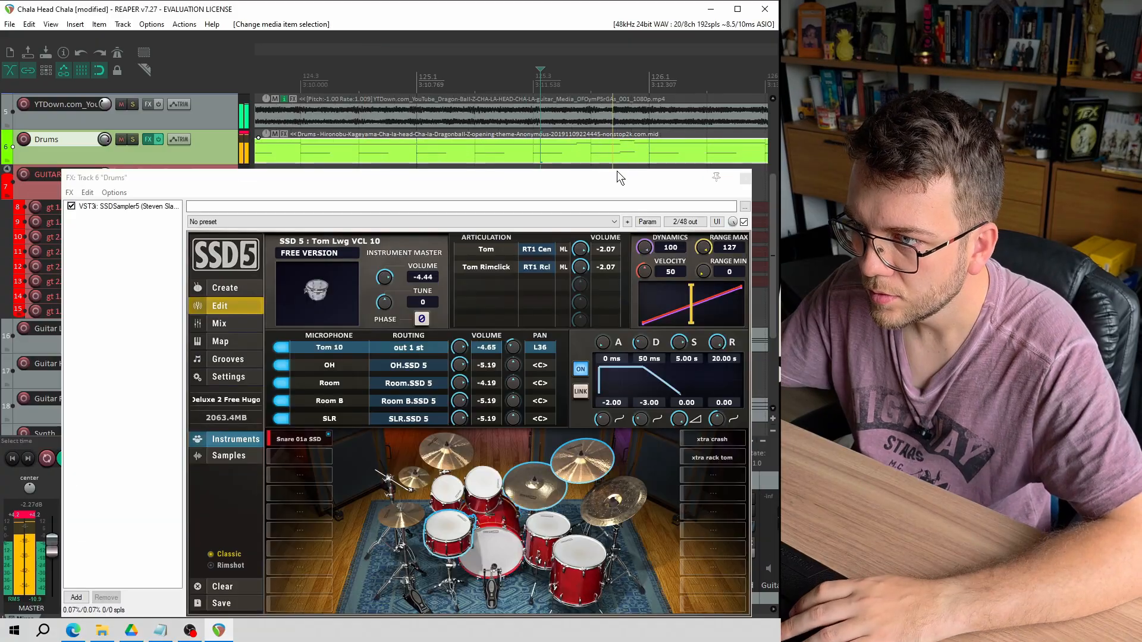
Check playback of bar 128 and move its final cymbal note, after beat 2, up to B3
scroll(613, 138, down, 3)
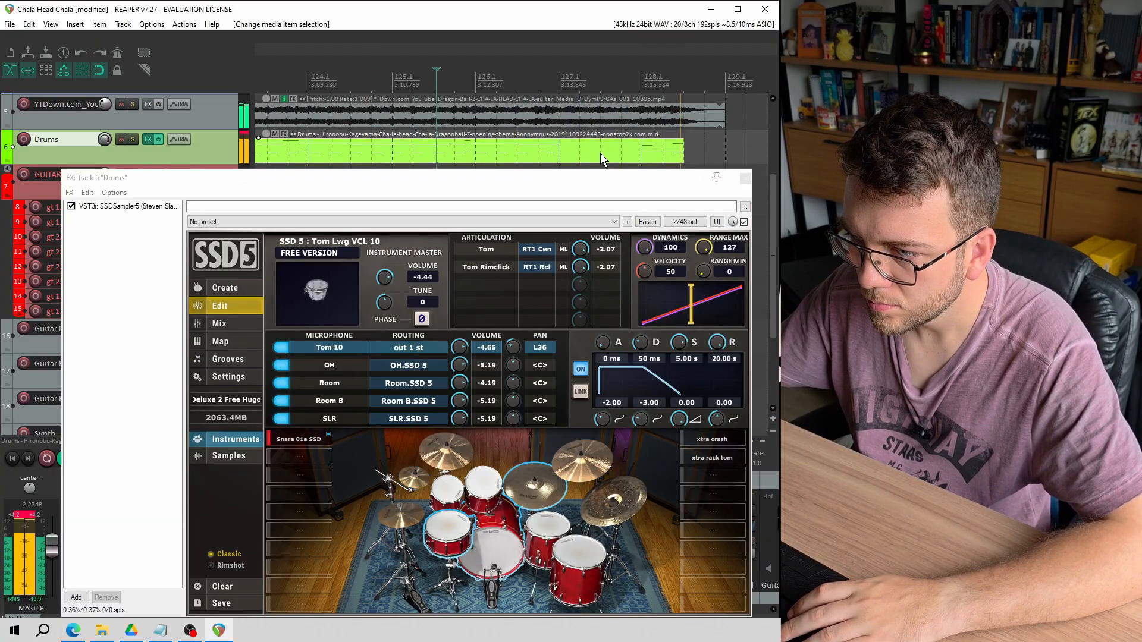
click(644, 149)
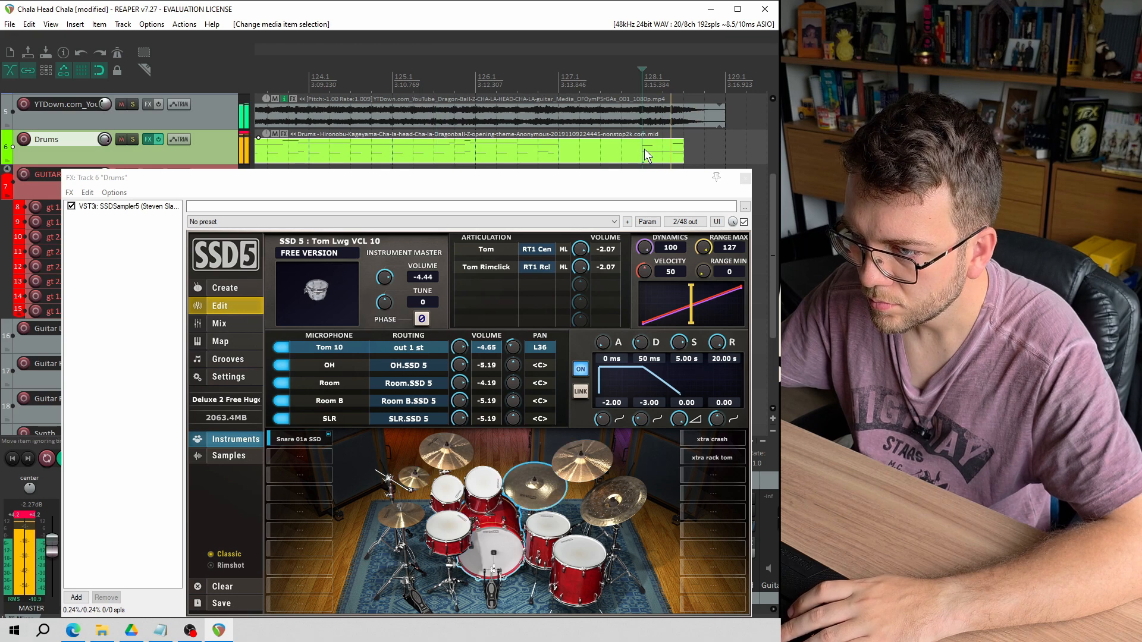
double_click(645, 149)
scroll(577, 348, down, 4)
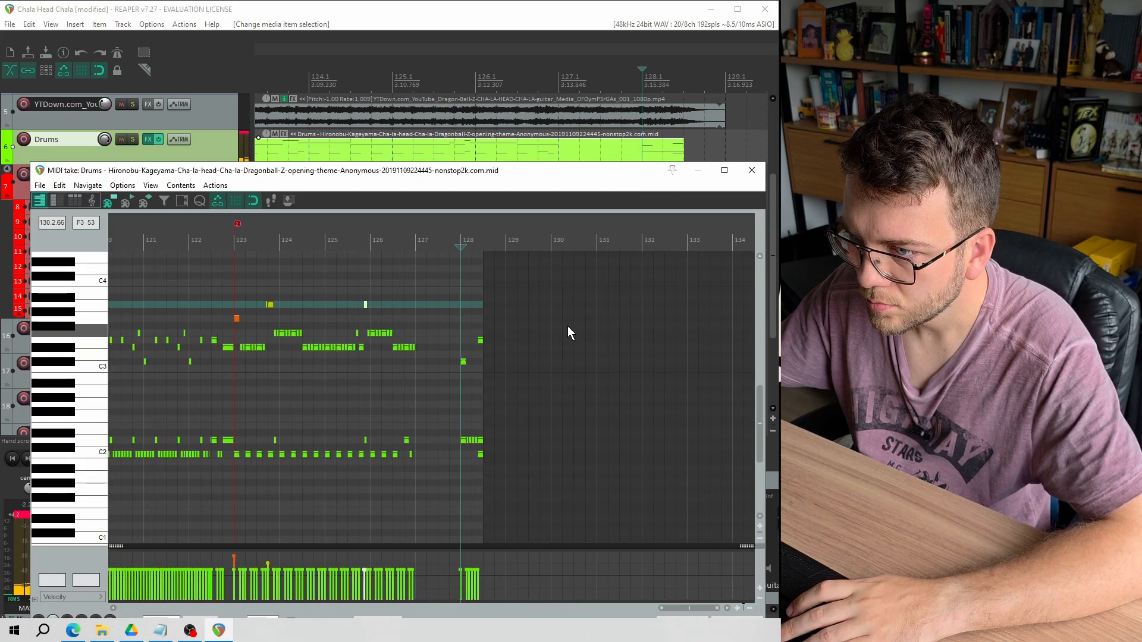
scroll(430, 237, up, 5)
key(space)
scroll(506, 324, up, 2)
key(space)
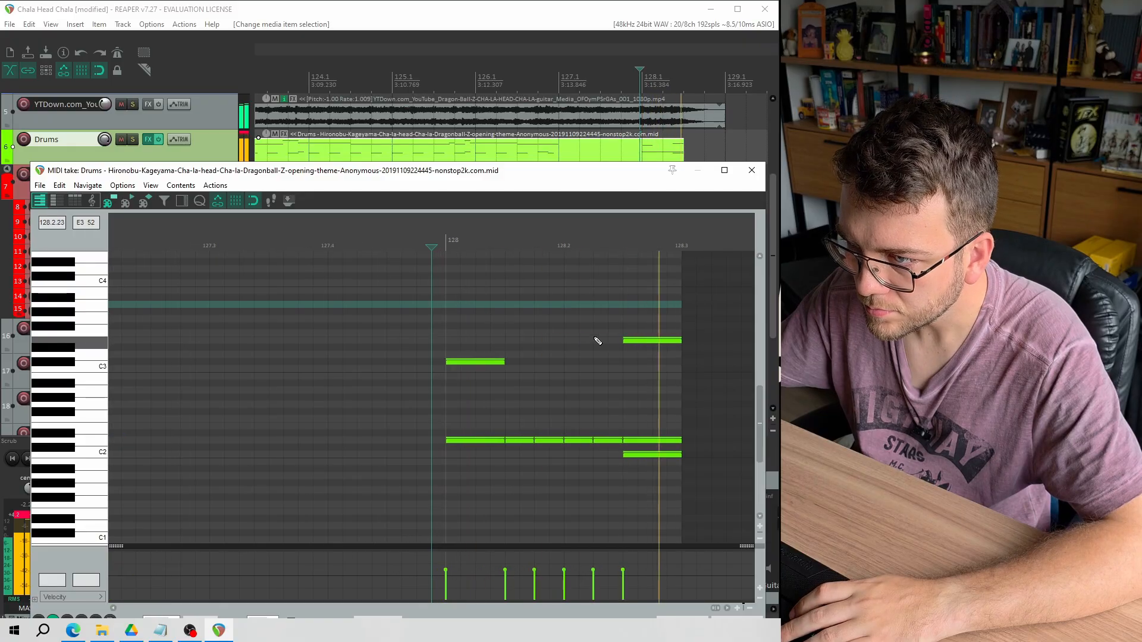
drag(637, 342, 641, 291)
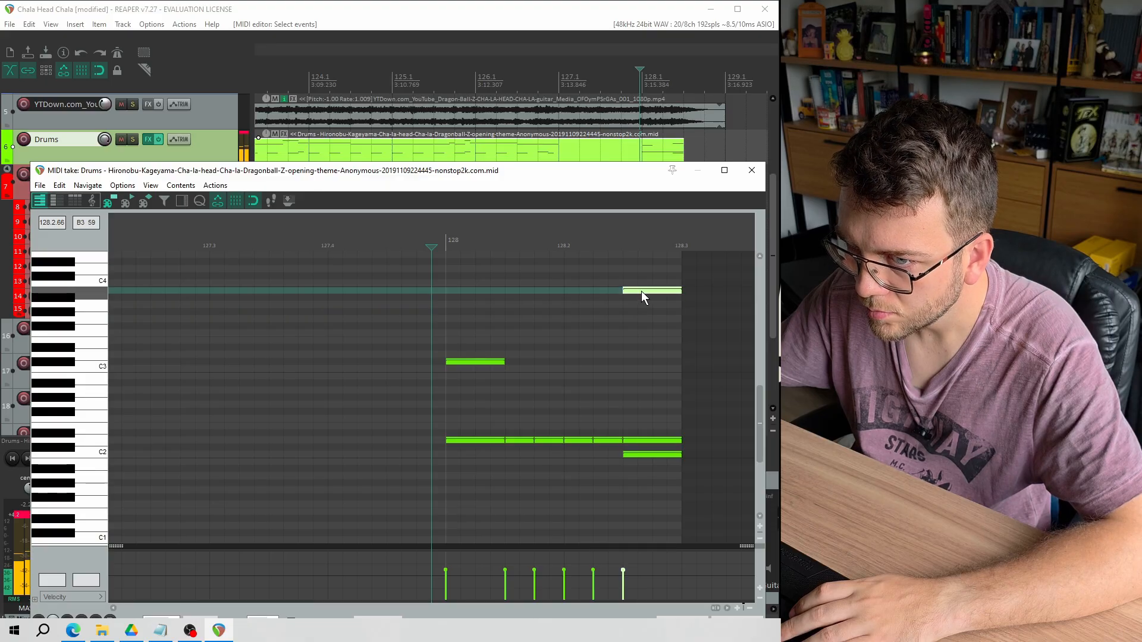
Close the drum notes, replay the song's ending, and return playback to the project start with the whole song in view
click(751, 170)
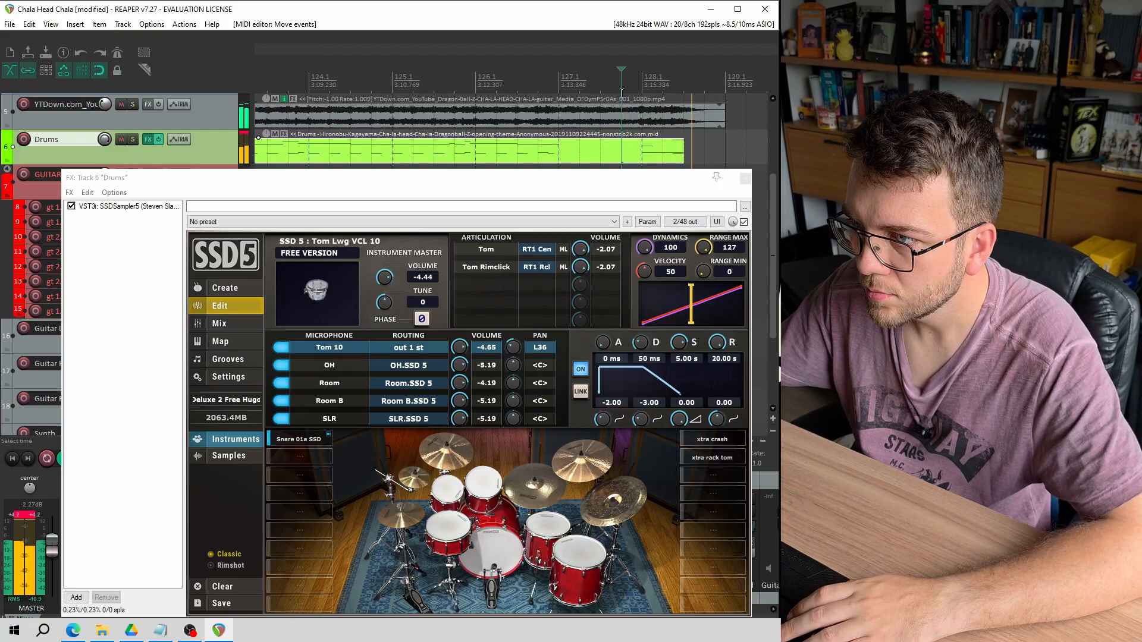
scroll(622, 94, down, 5)
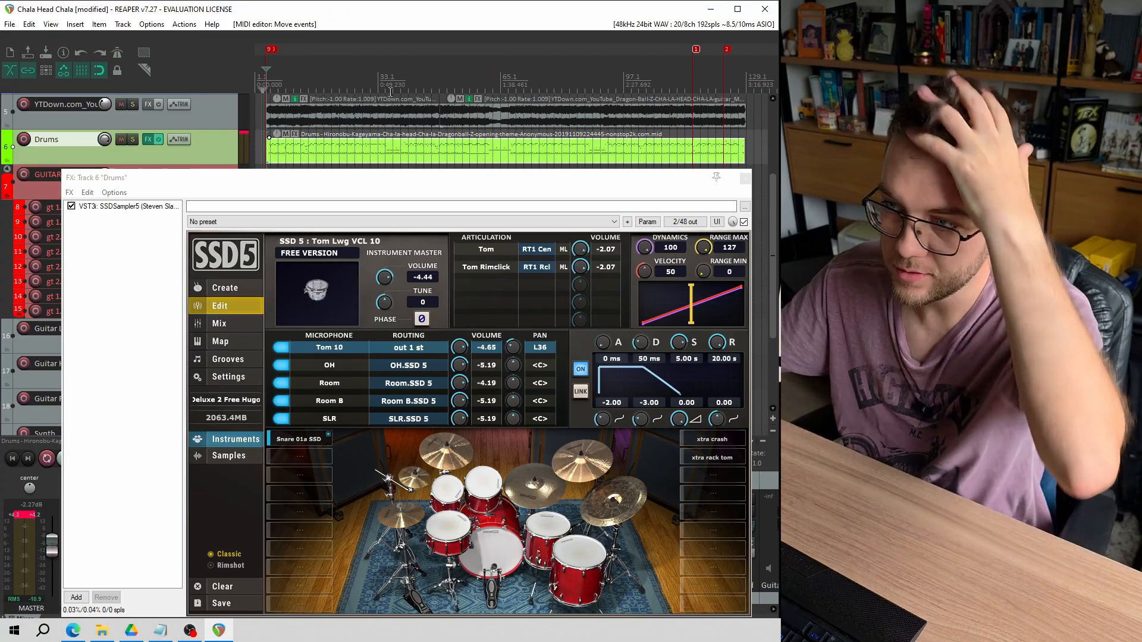
scroll(538, 85, up, 2)
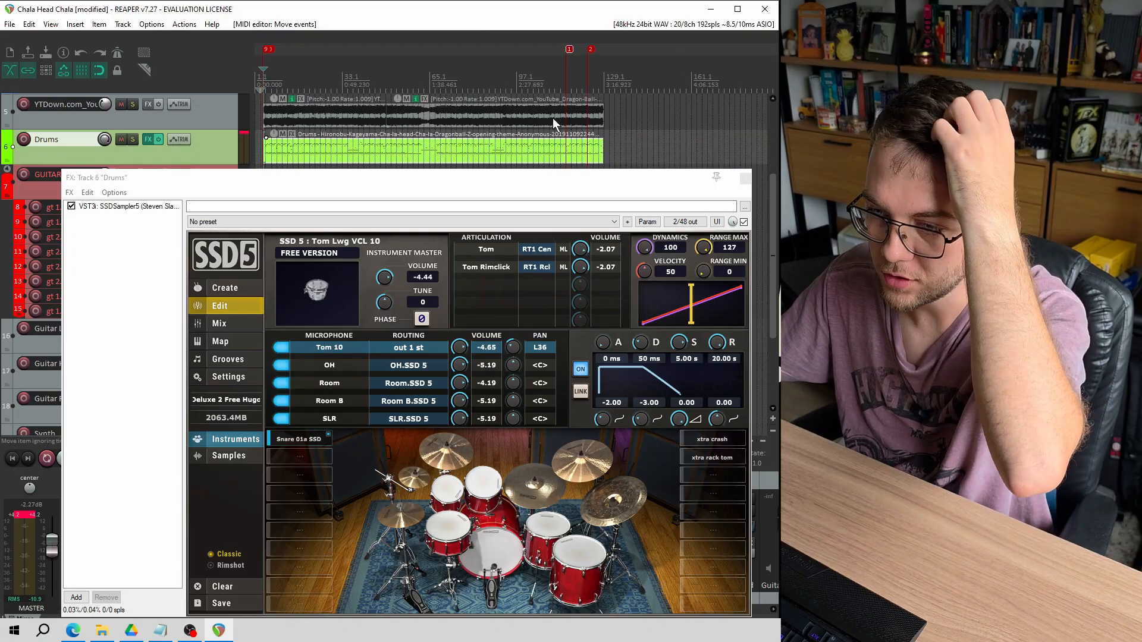